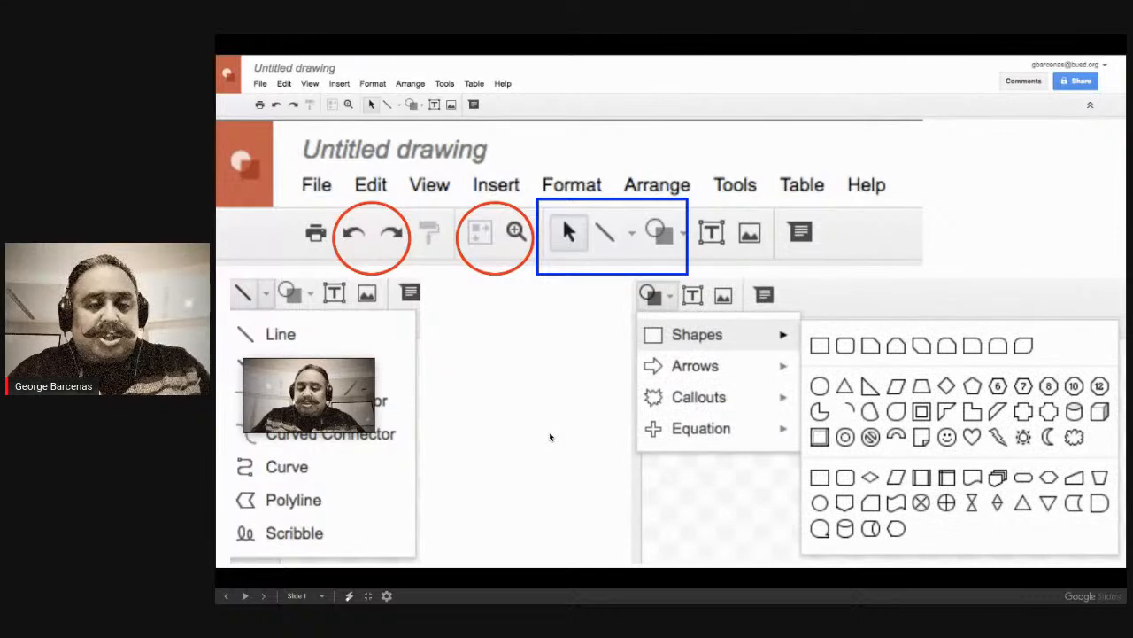
# Switch to the untitled drawing and draw a short diagonal line with the Line tool near the canvas's upper-left corner.
pyautogui.click(530, 47)
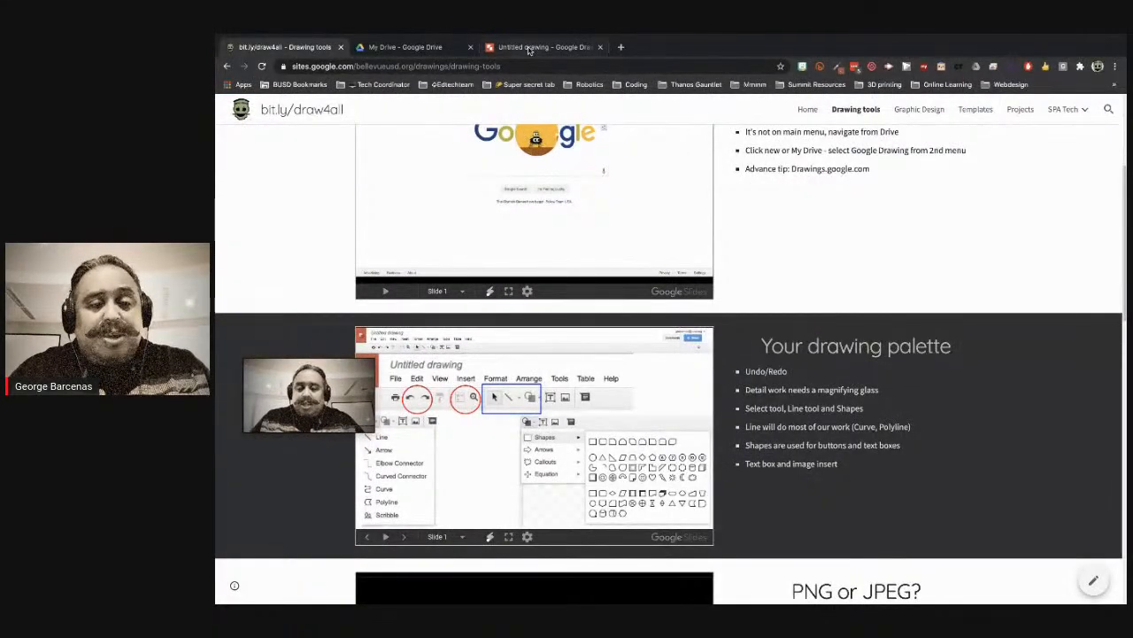
pyautogui.moveTo(349, 377)
pyautogui.mouseDown()
pyautogui.moveTo(382, 341)
pyautogui.moveTo(376, 199)
pyautogui.moveTo(409, 164)
pyautogui.moveTo(403, 72)
pyautogui.mouseUp()
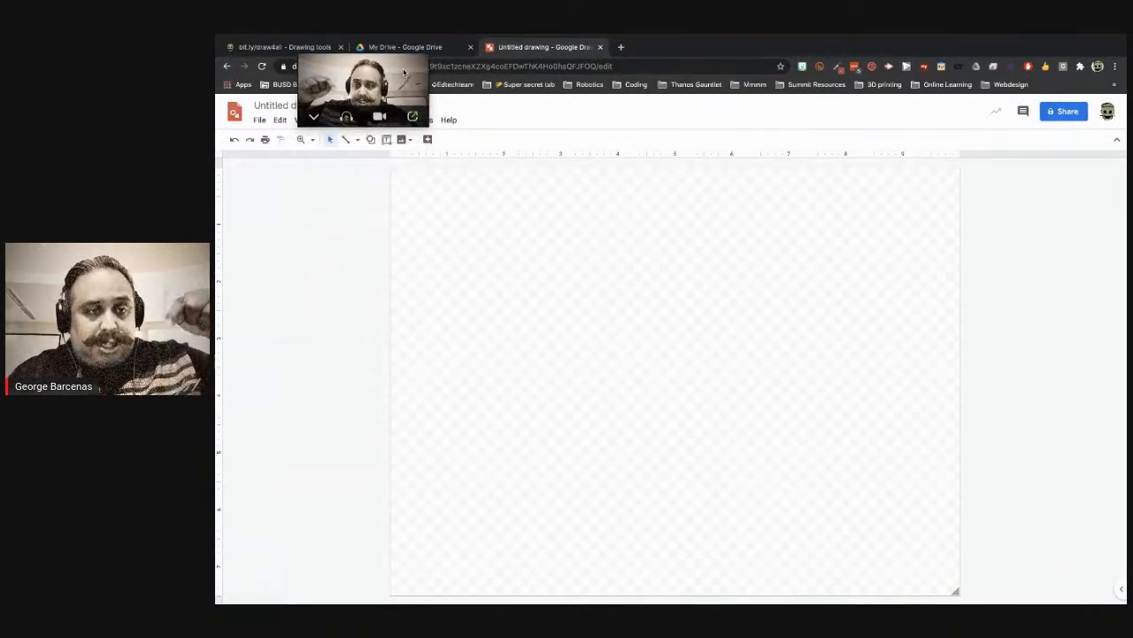
pyautogui.click(358, 142)
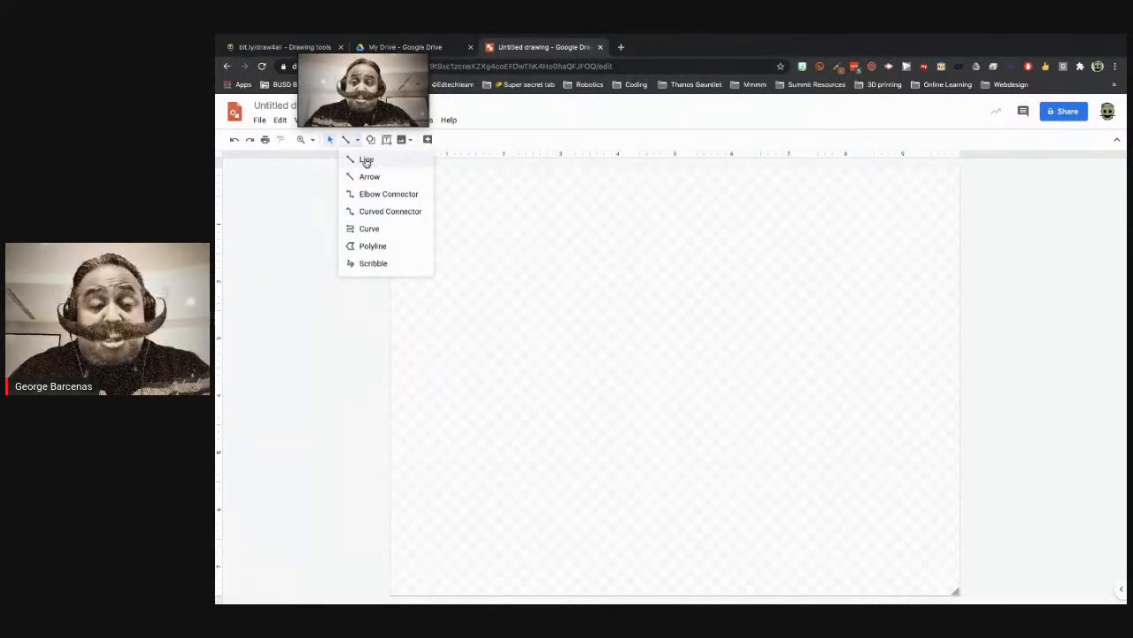
pyautogui.click(366, 160)
pyautogui.moveTo(429, 202); pyautogui.dragTo(483, 255)
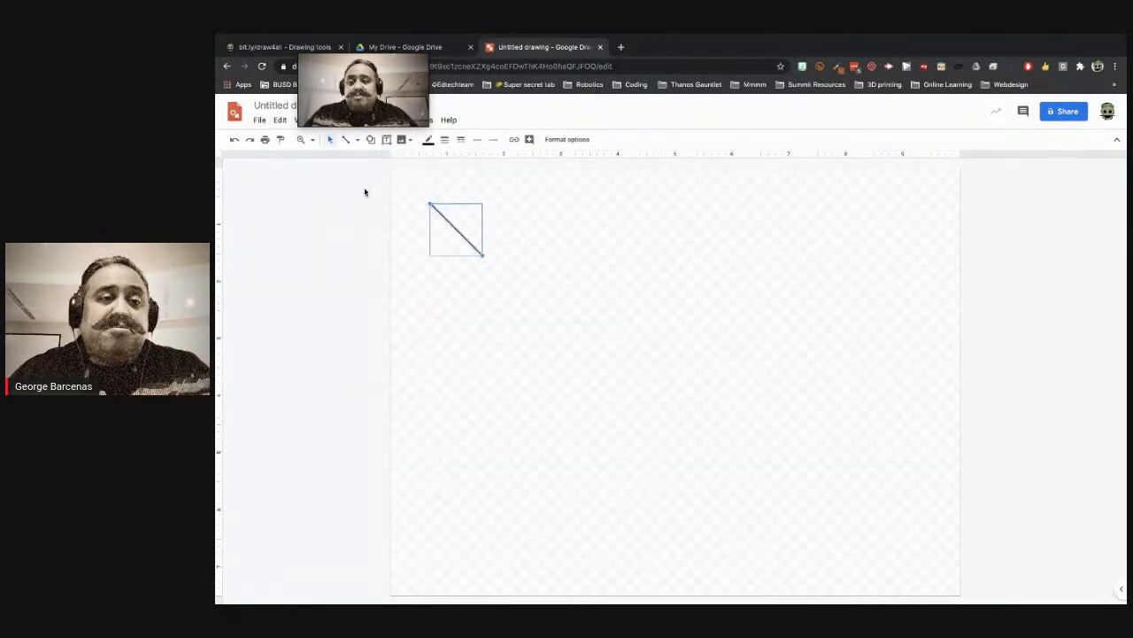
# Draw a diagonal arrow of similar length just to the right of the plain line.
pyautogui.click(357, 142)
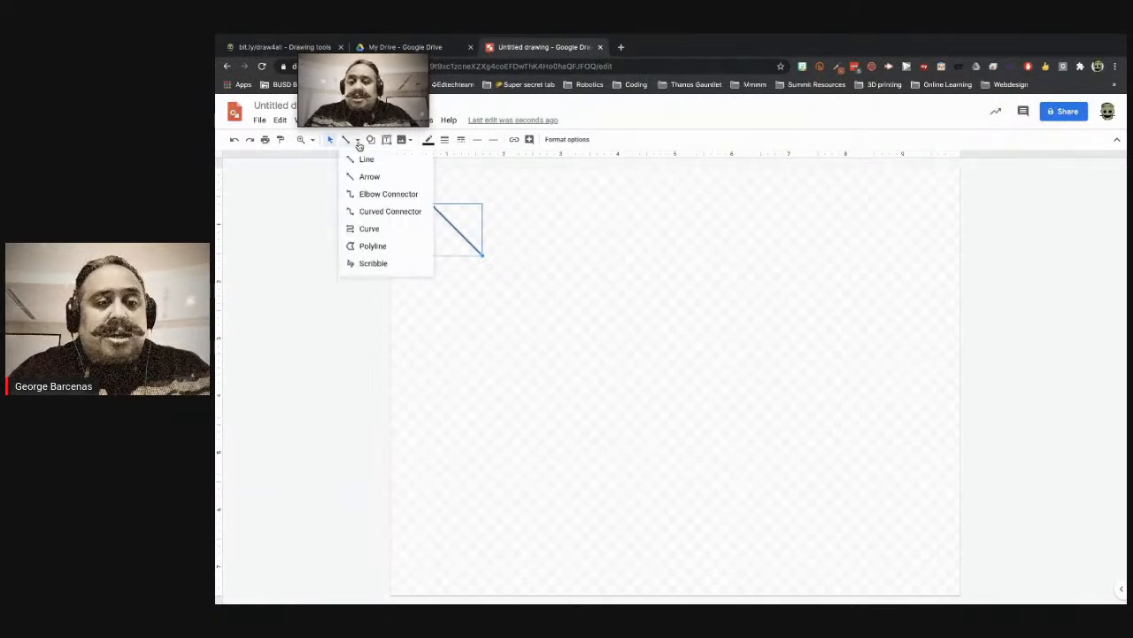
pyautogui.click(420, 181)
pyautogui.moveTo(524, 210); pyautogui.dragTo(578, 263)
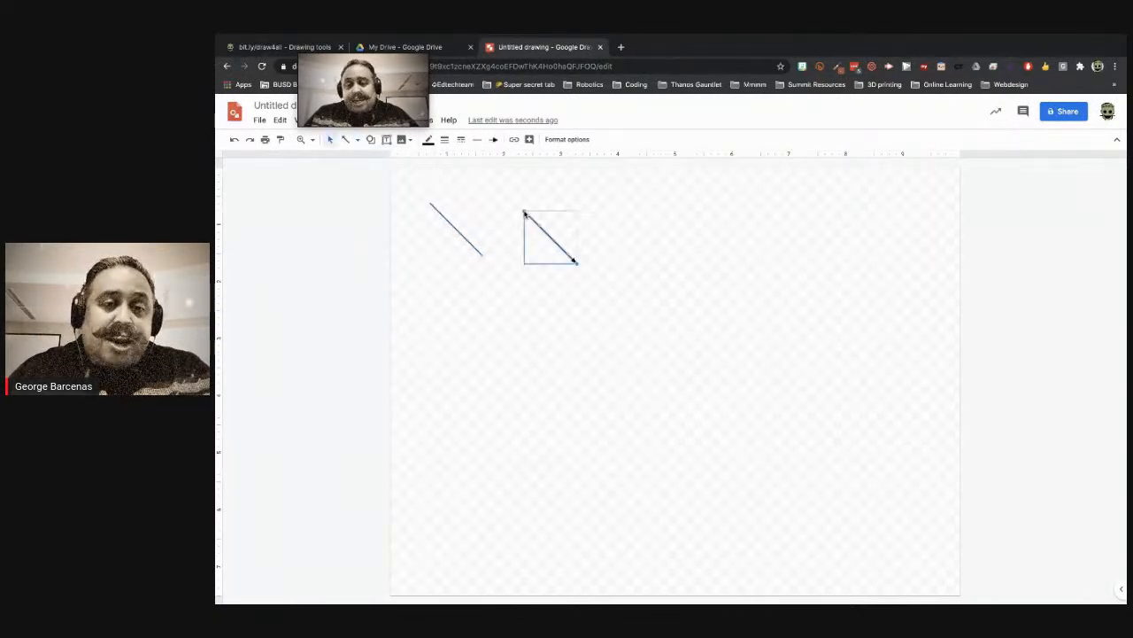
# Add an elbow connector and a curved connector to the right of the arrow, completing the top row, and deselect.
pyautogui.click(352, 142)
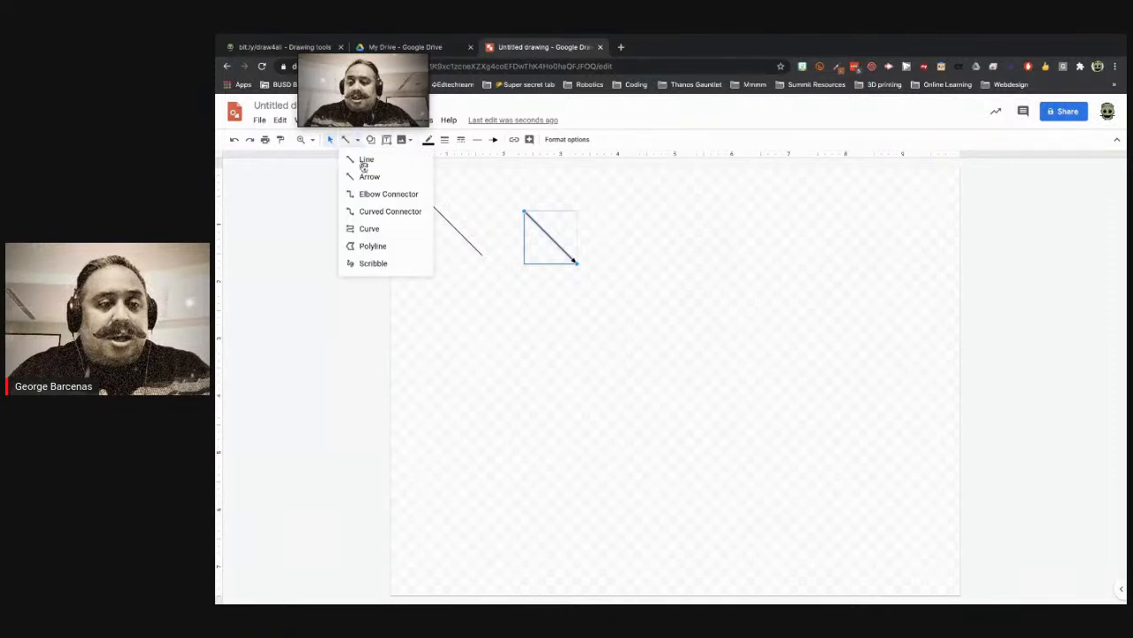
pyautogui.click(399, 194)
pyautogui.moveTo(619, 207); pyautogui.dragTo(672, 259)
pyautogui.click(359, 144)
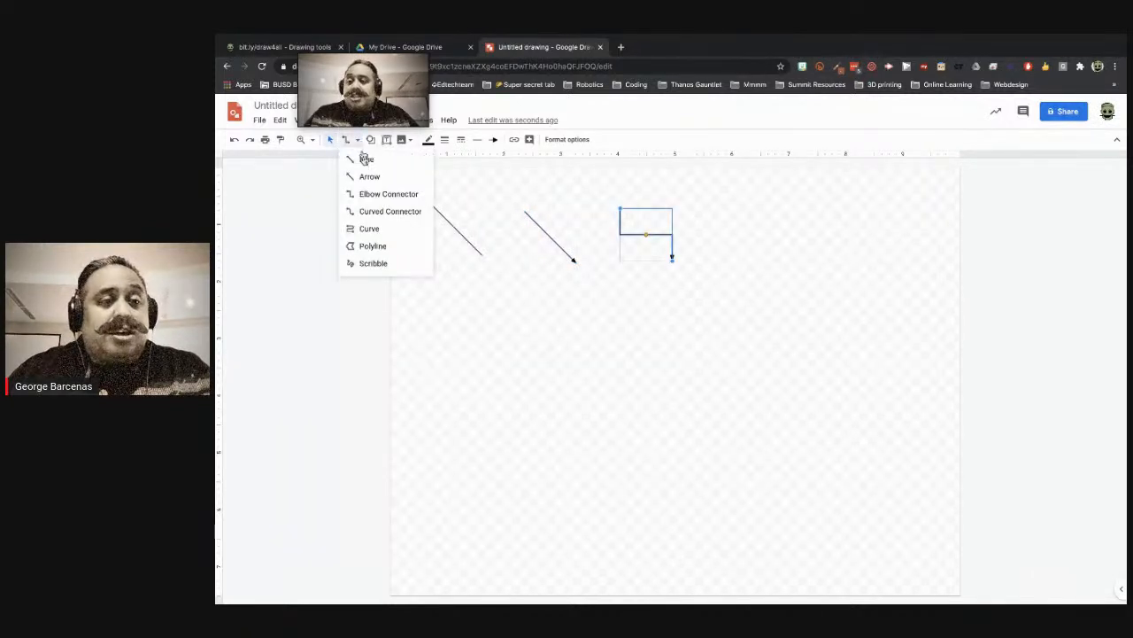
pyautogui.click(368, 213)
pyautogui.moveTo(724, 203); pyautogui.dragTo(776, 253)
pyautogui.click(450, 298)
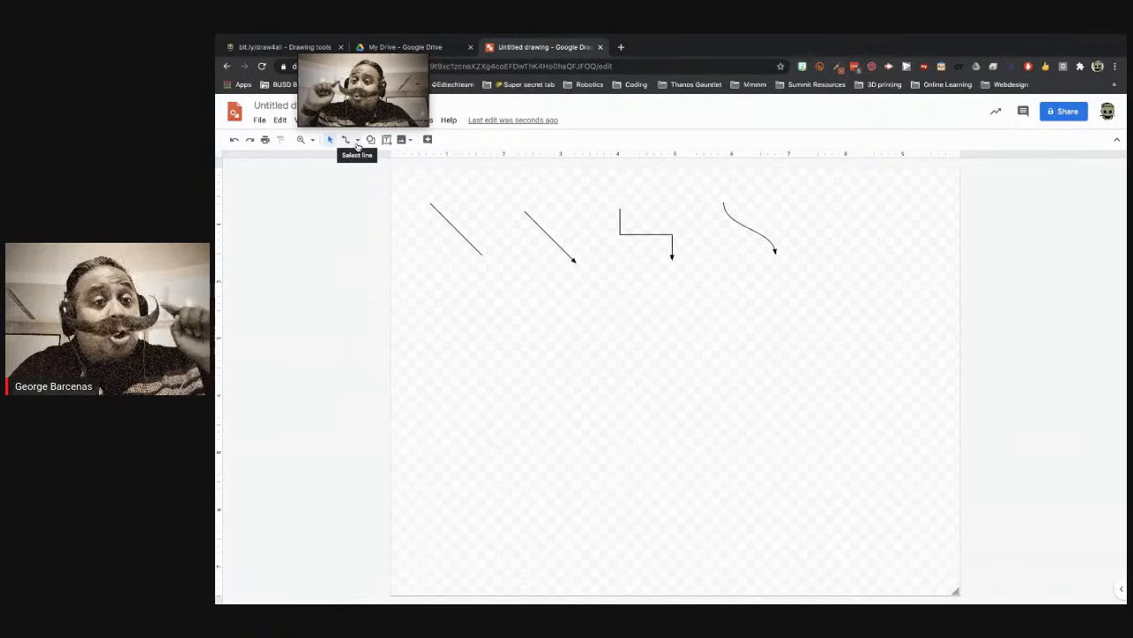
# Draw a closed, rounded freeform shape with the Curve tool below the plain line, ending at its starting point.
pyautogui.click(357, 143)
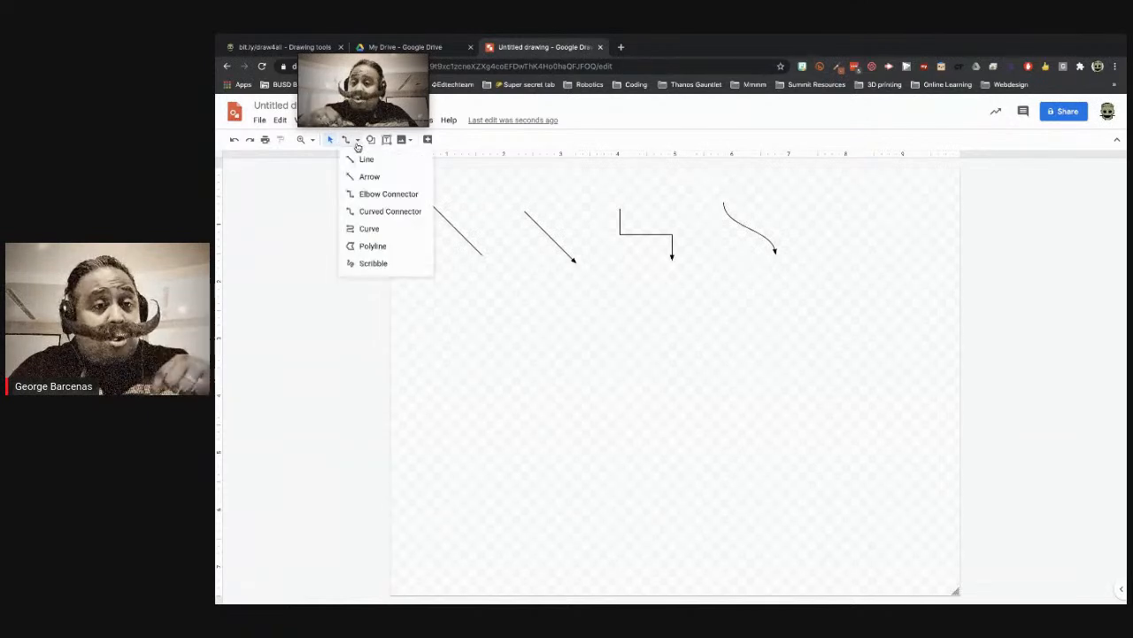
pyautogui.click(378, 228)
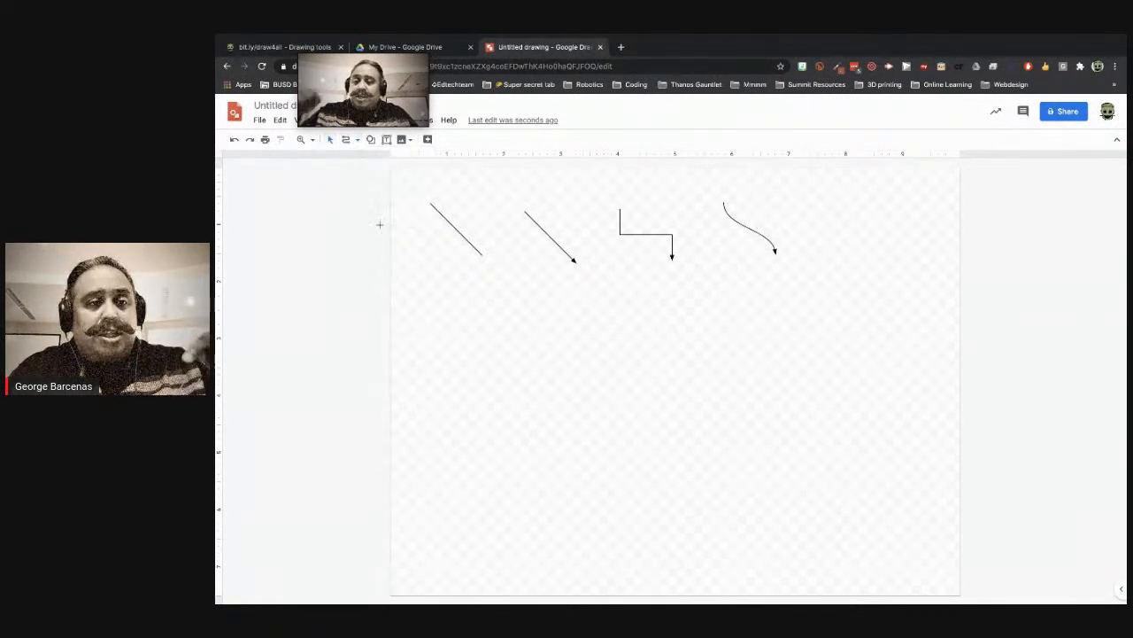
pyautogui.click(471, 287)
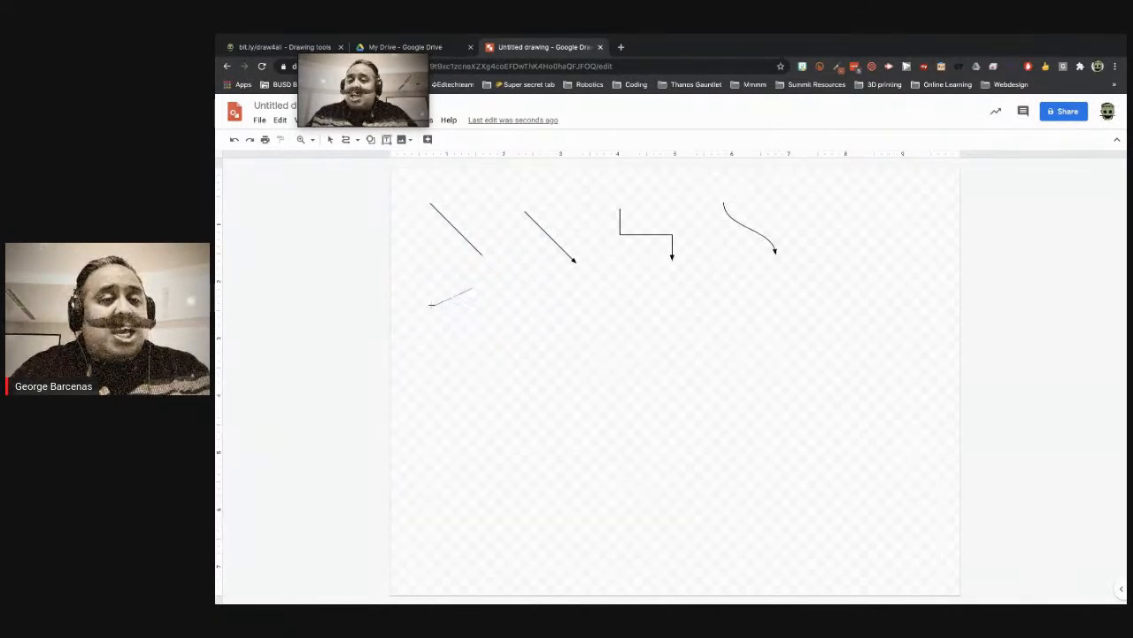
pyautogui.click(431, 317)
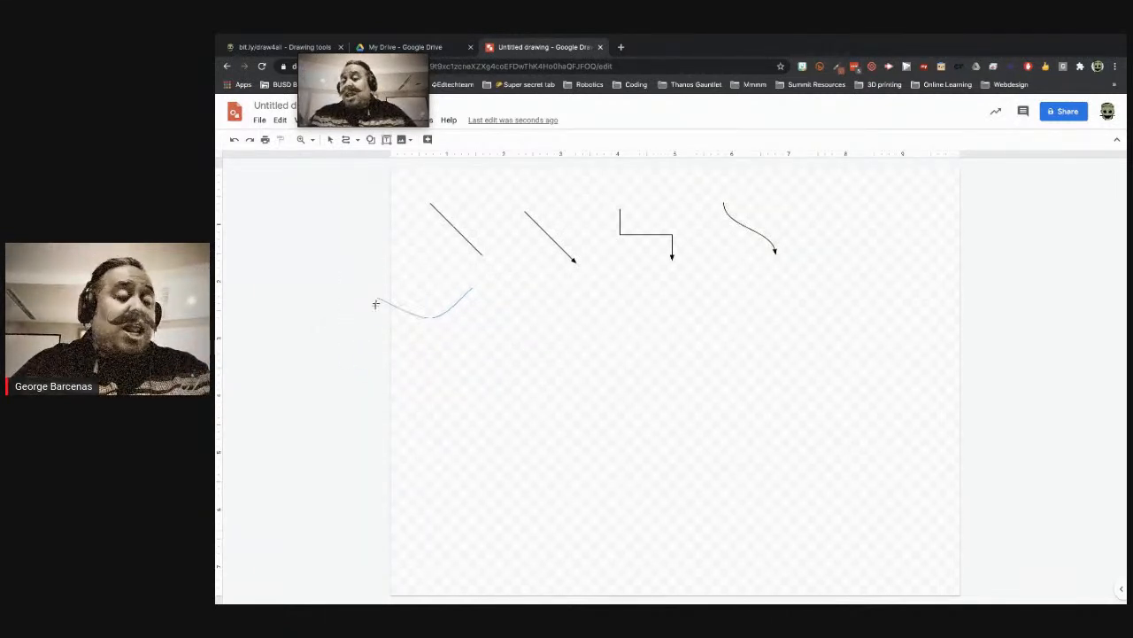
pyautogui.click(457, 376)
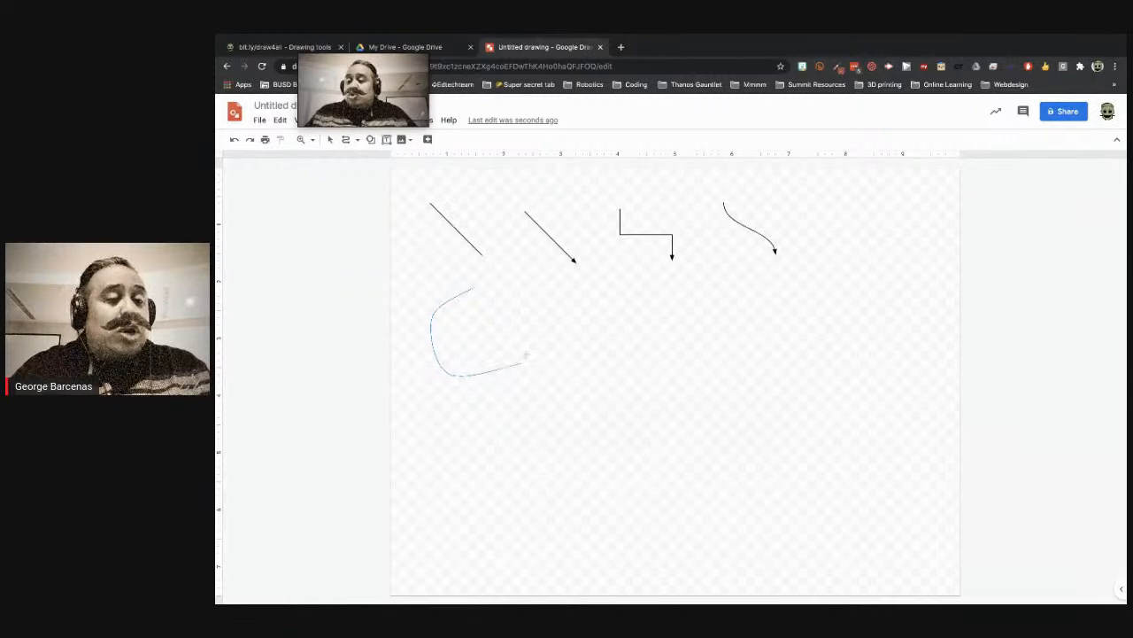
pyautogui.click(532, 345)
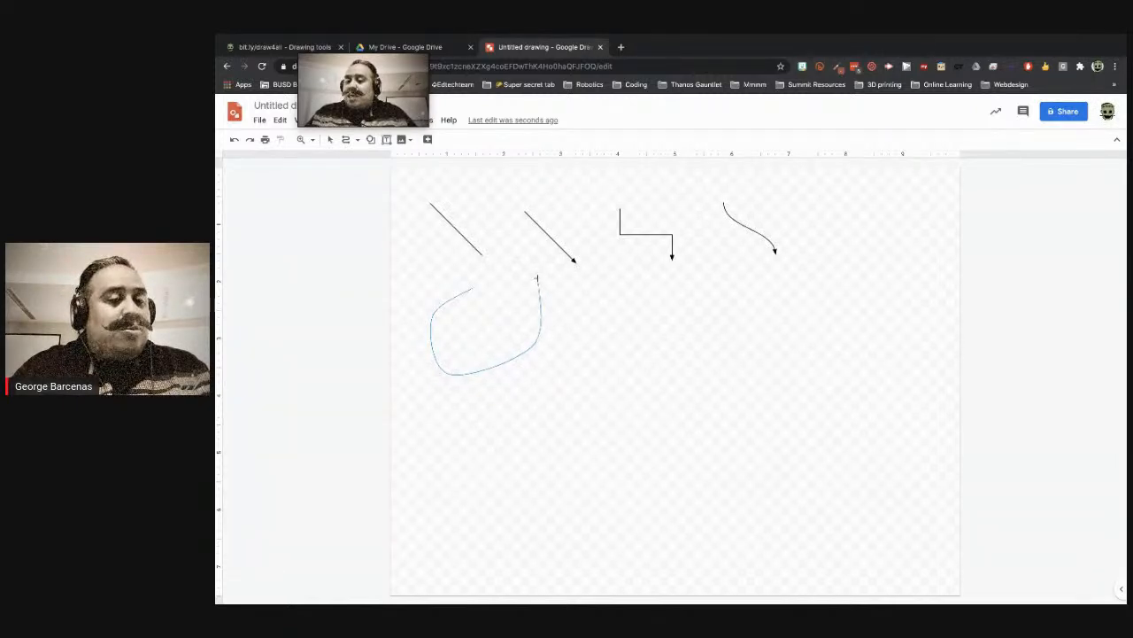
pyautogui.click(536, 278)
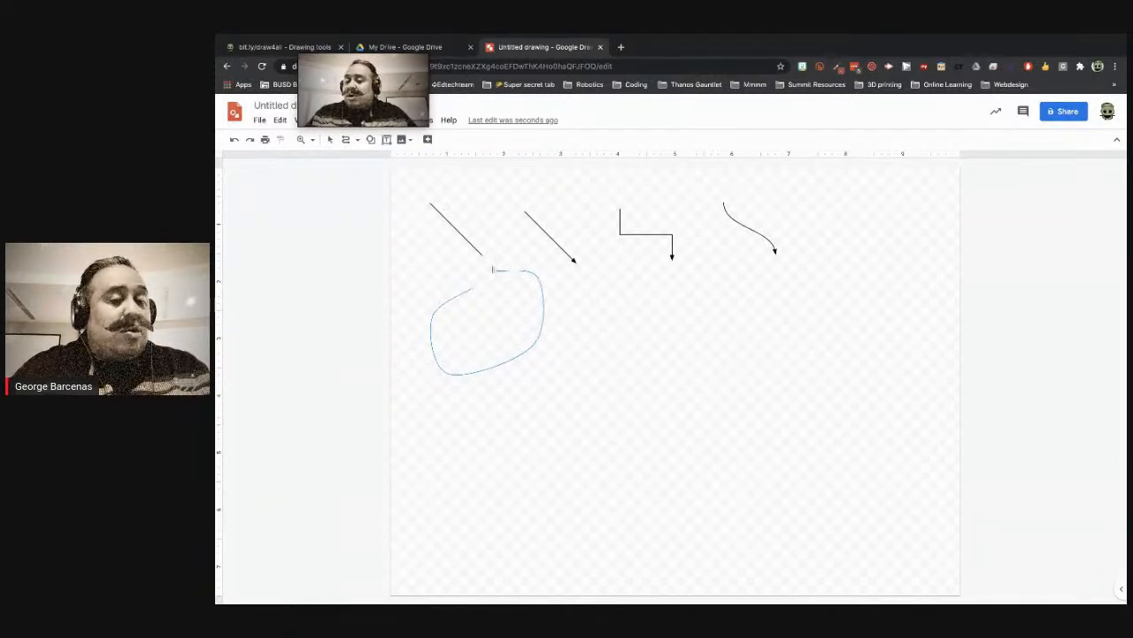
pyautogui.click(486, 281)
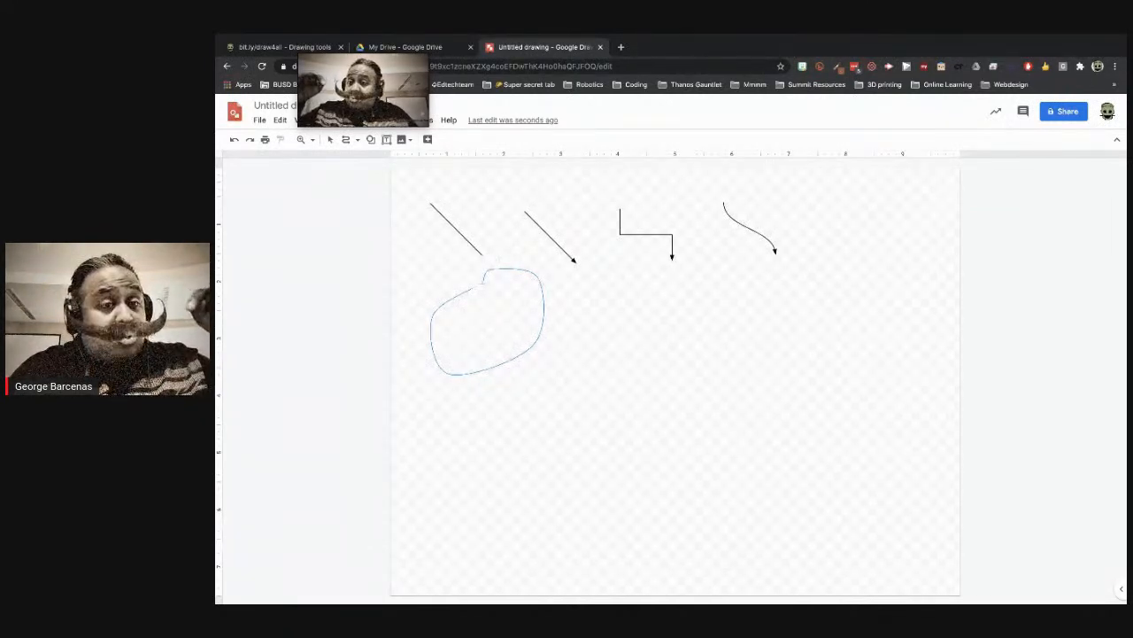
pyautogui.click(473, 284)
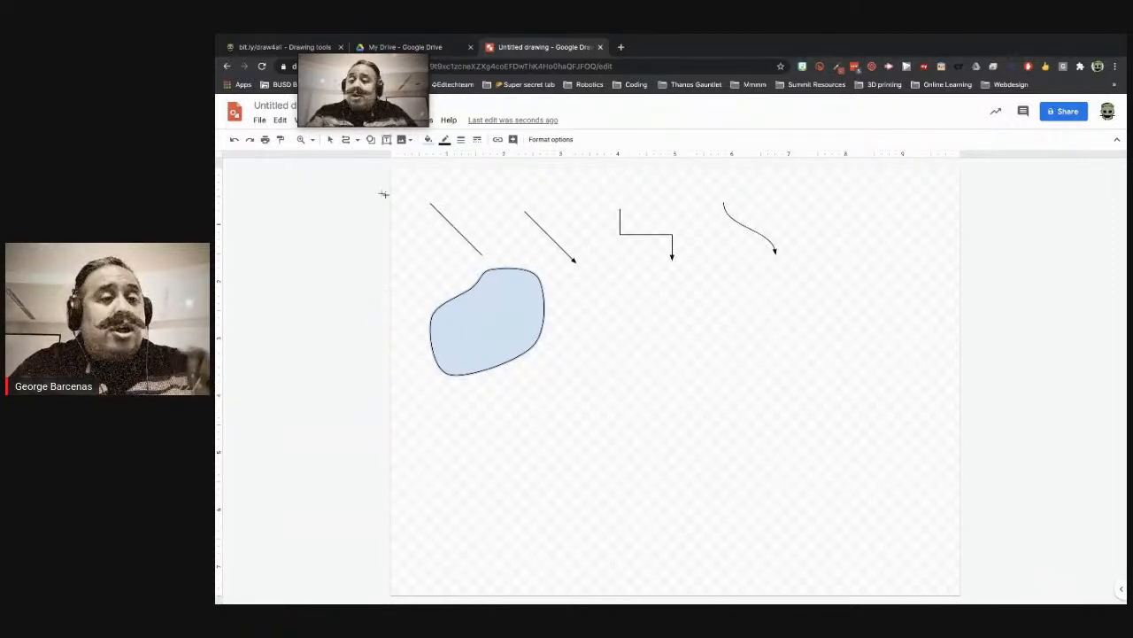
# Draw a closed, right-slanting four-sided shape with the Polyline tool to the right of the rounded shape.
pyautogui.click(360, 143)
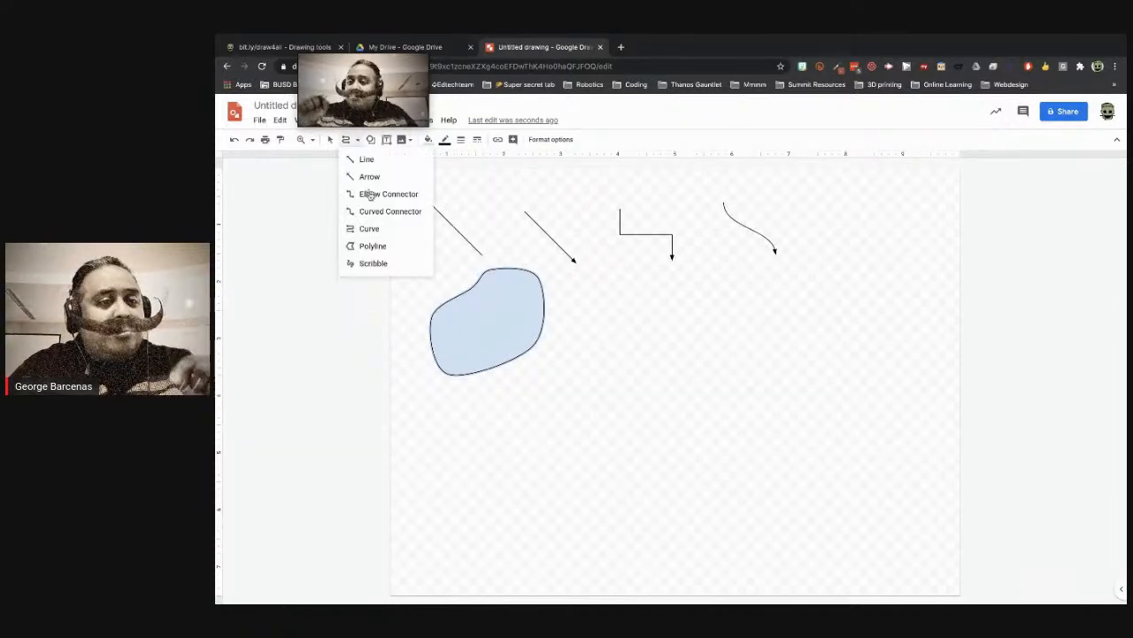
pyautogui.click(375, 243)
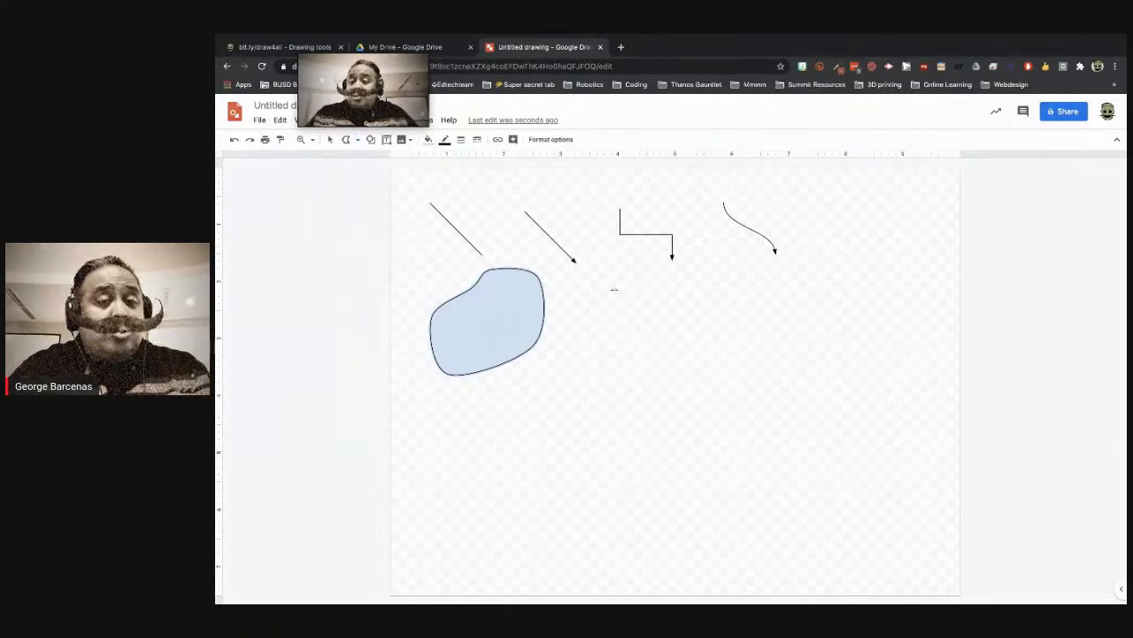
pyautogui.click(625, 282)
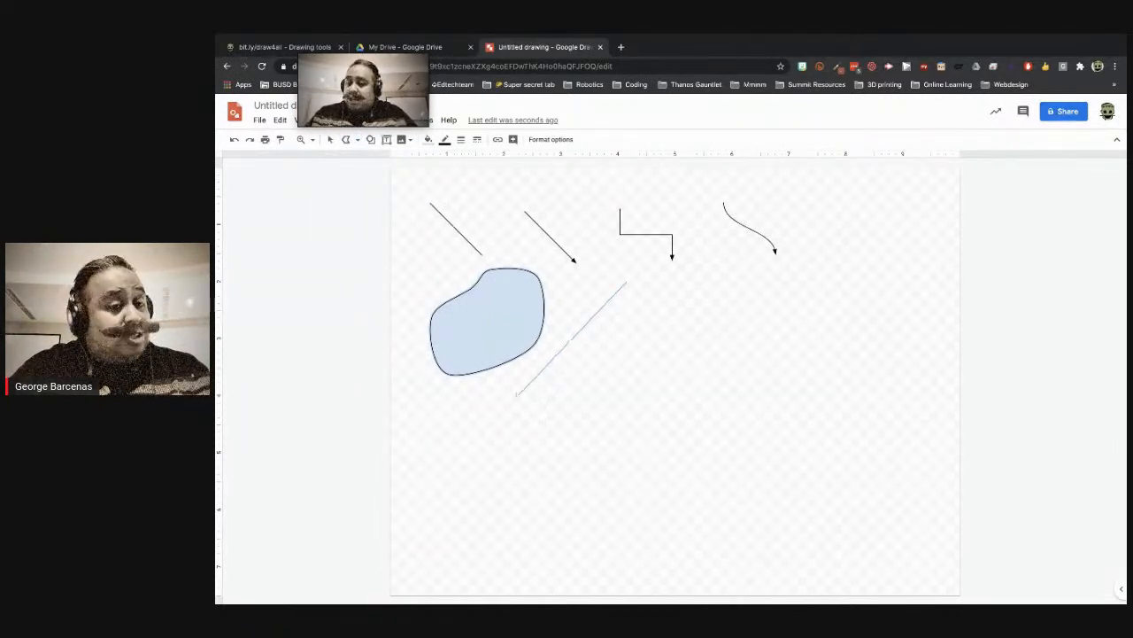
pyautogui.click(529, 387)
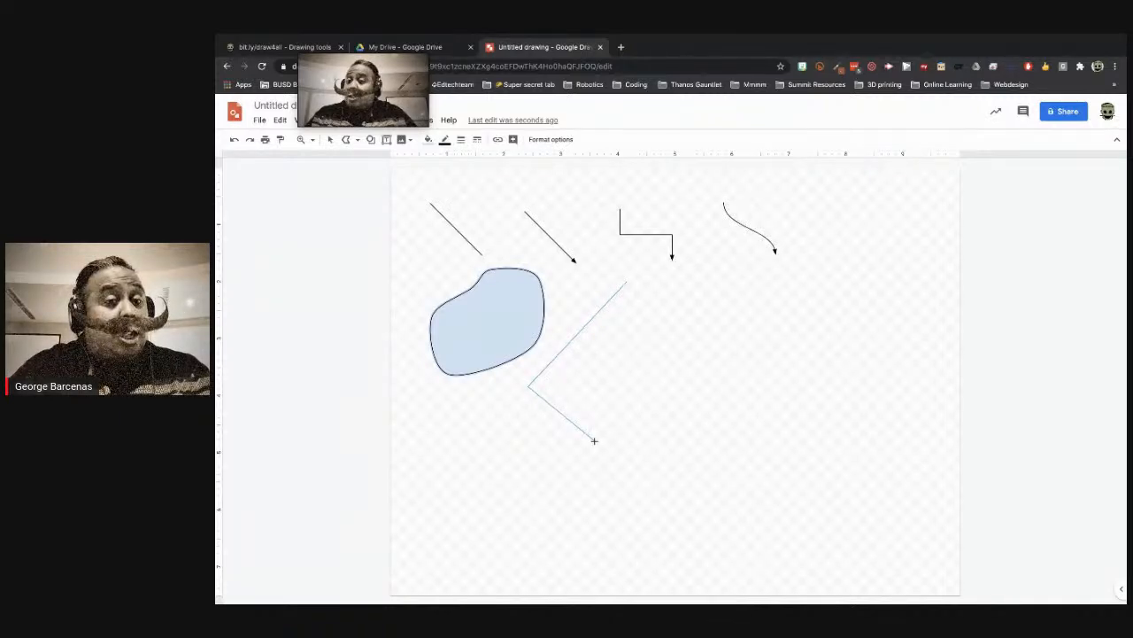
pyautogui.click(624, 384)
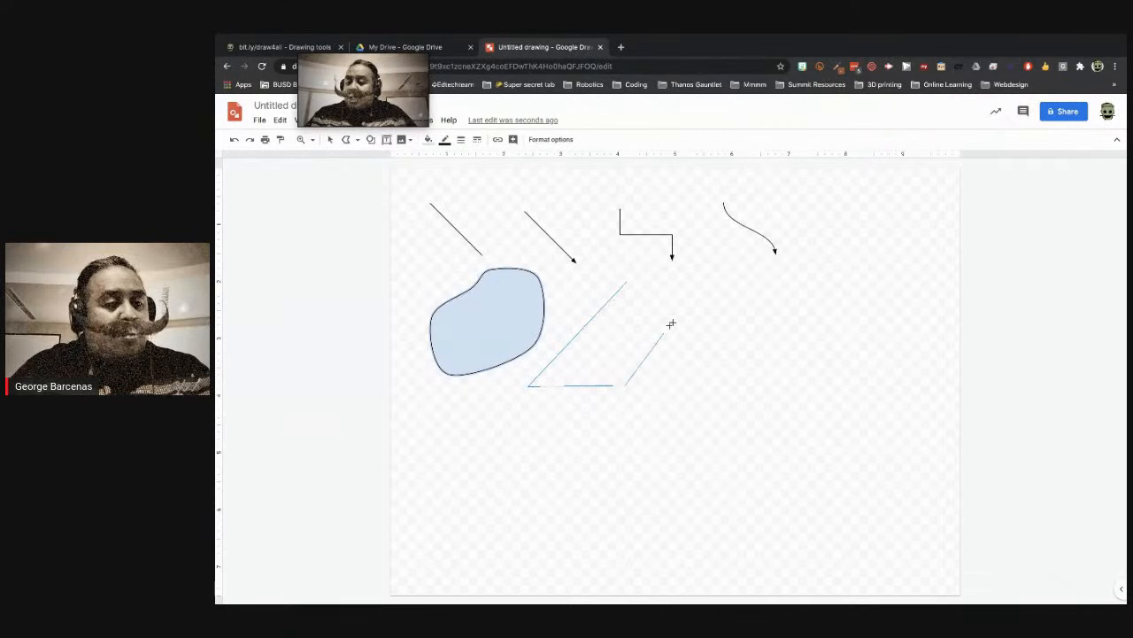
pyautogui.click(715, 275)
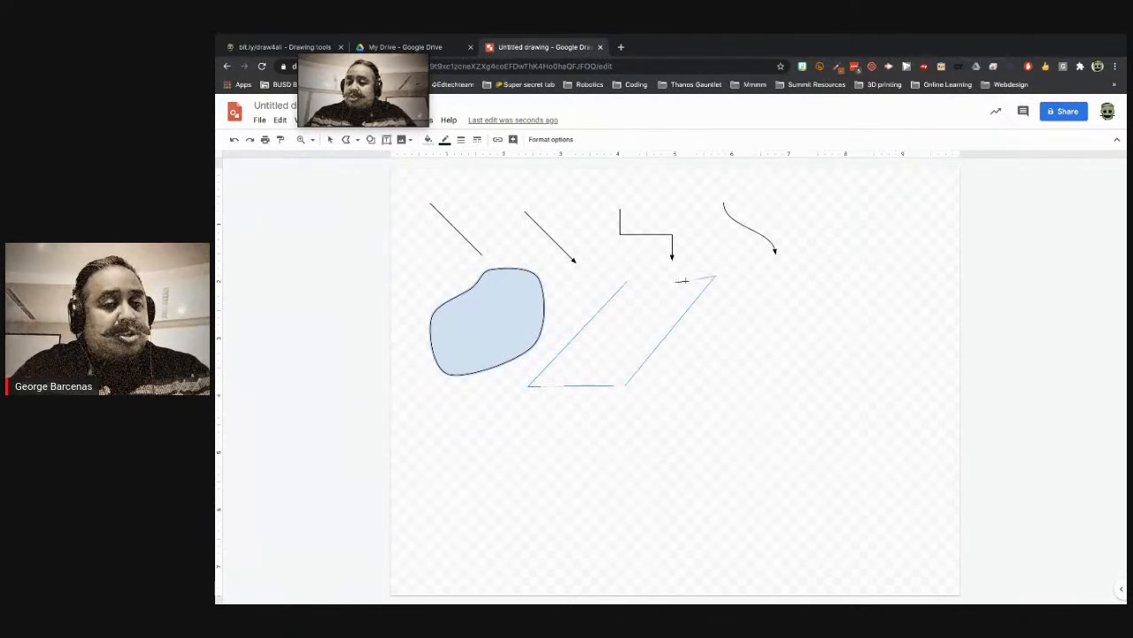
pyautogui.click(628, 278)
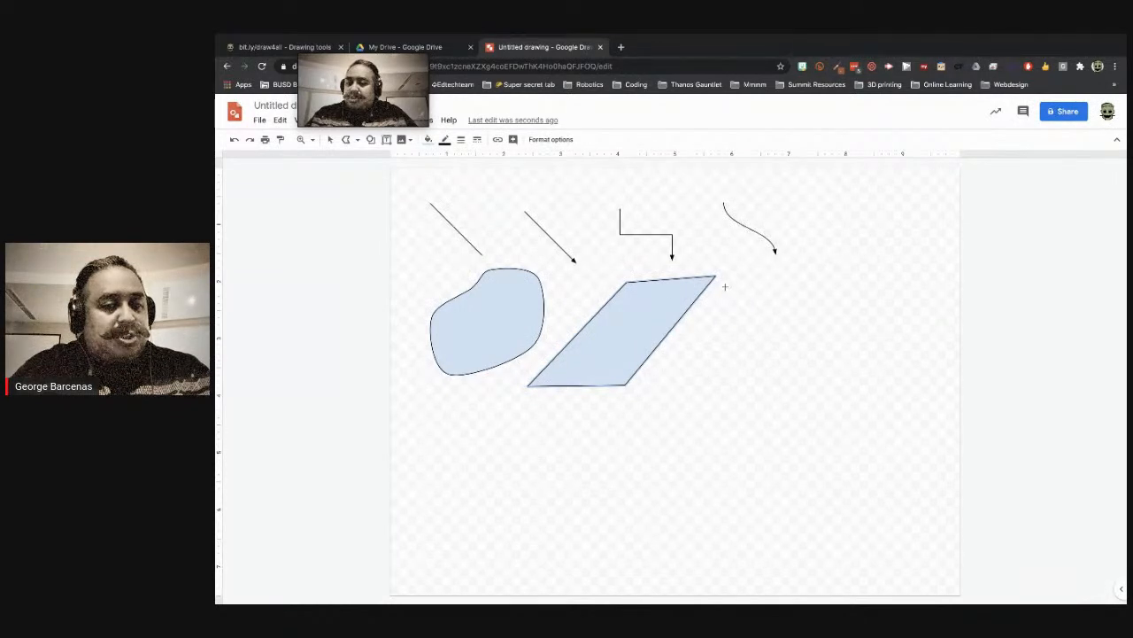
# Draw a second, narrower slanted four-sided polyline shape alongside the right edge of the first one.
pyautogui.moveTo(725, 285); pyautogui.dragTo(648, 388)
pyautogui.click(647, 388)
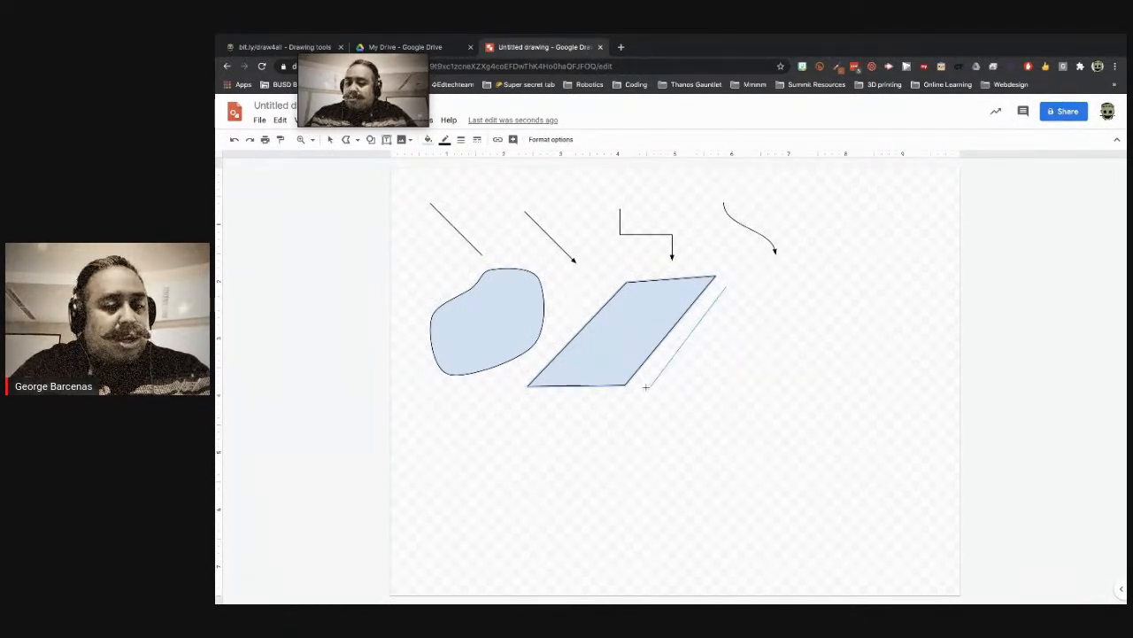
pyautogui.click(715, 387)
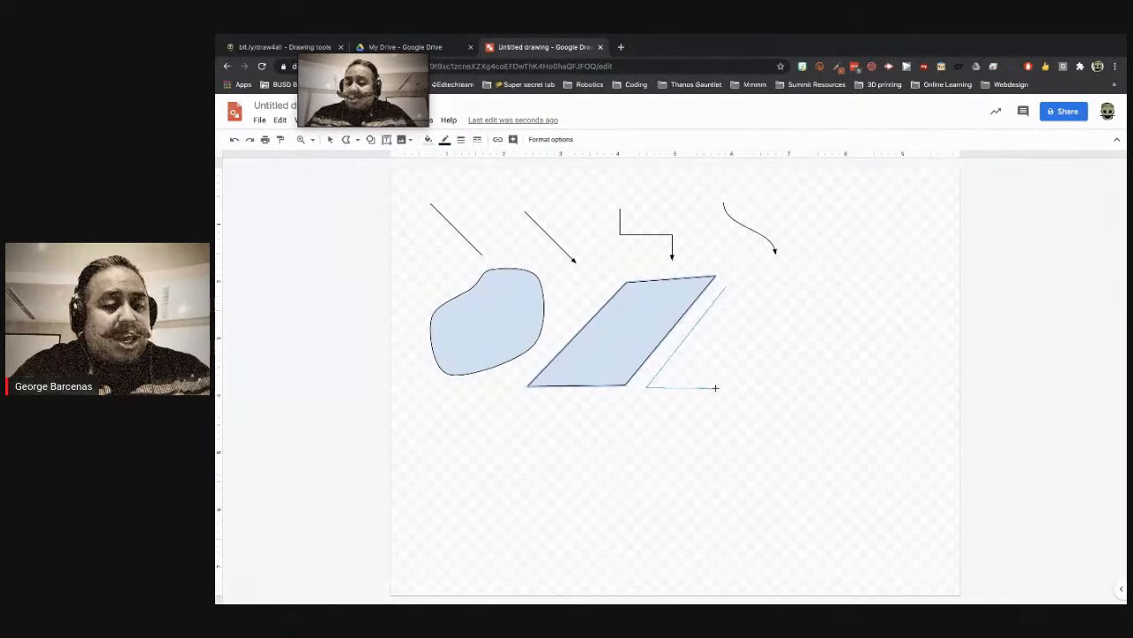
pyautogui.click(778, 290)
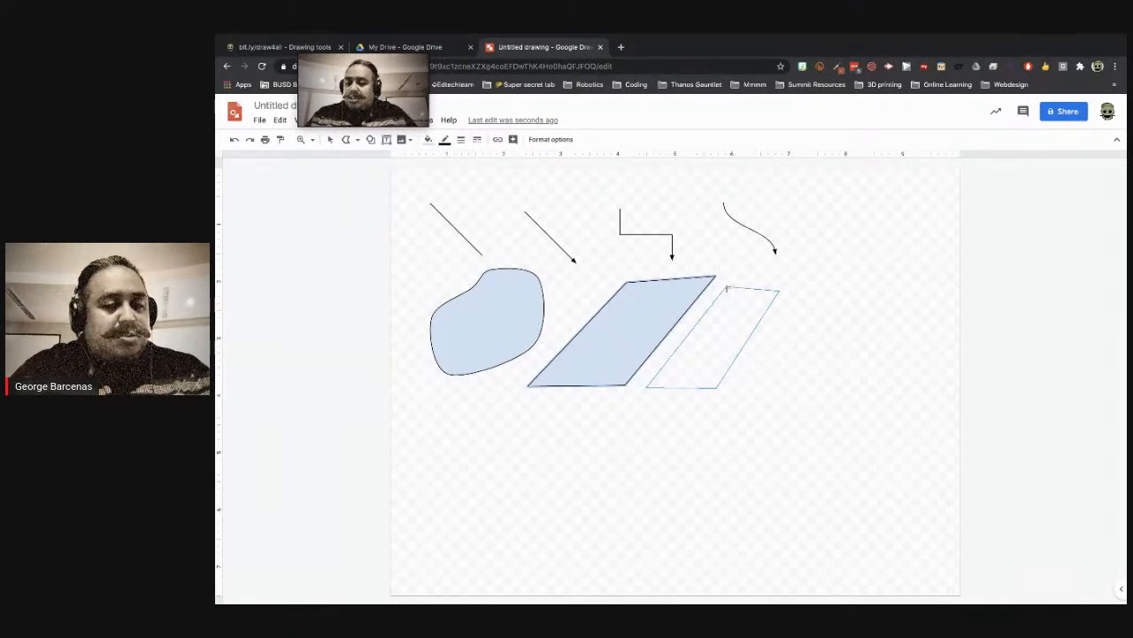
pyautogui.click(727, 288)
# Draw a third, smaller slanted four-sided polyline shape to the right of the second one.
pyautogui.click(782, 309)
pyautogui.click(732, 390)
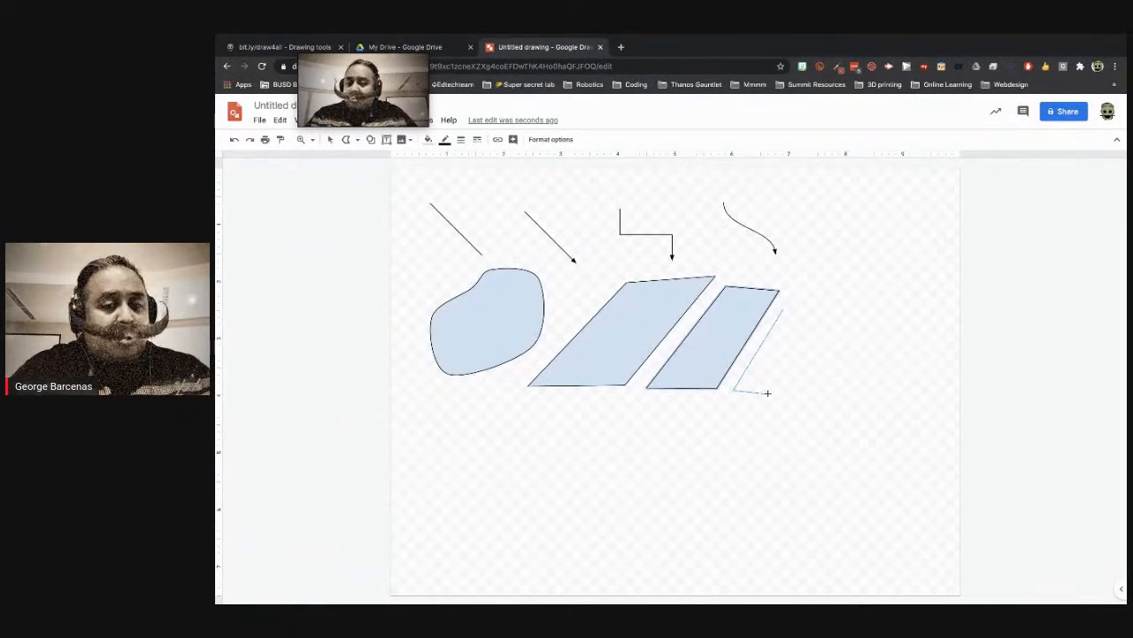
pyautogui.click(790, 390)
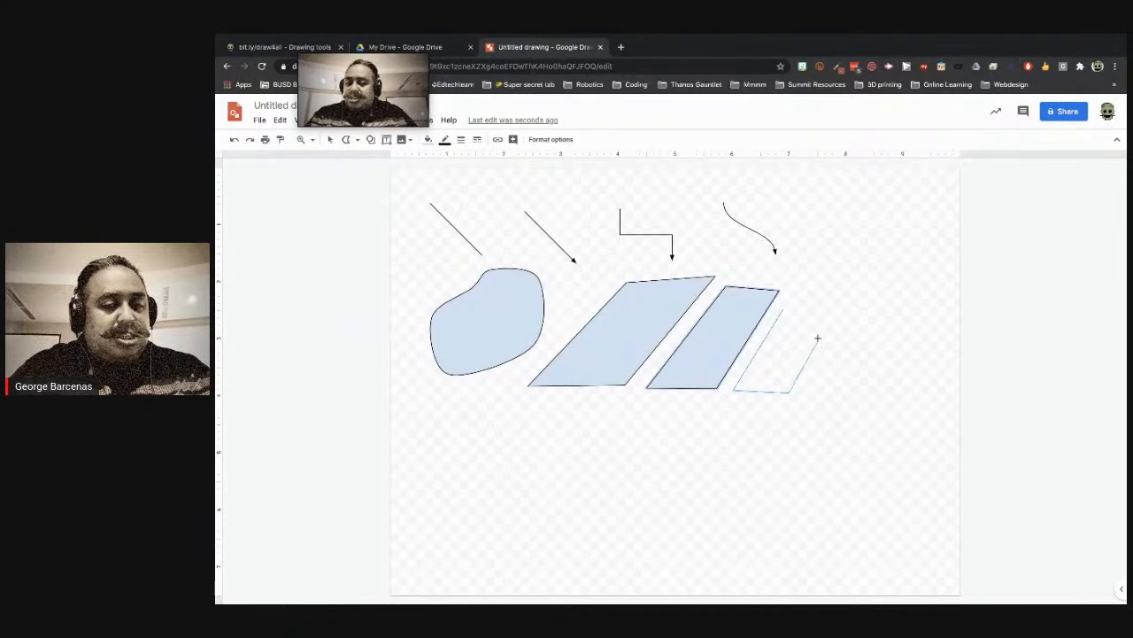
pyautogui.click(826, 317)
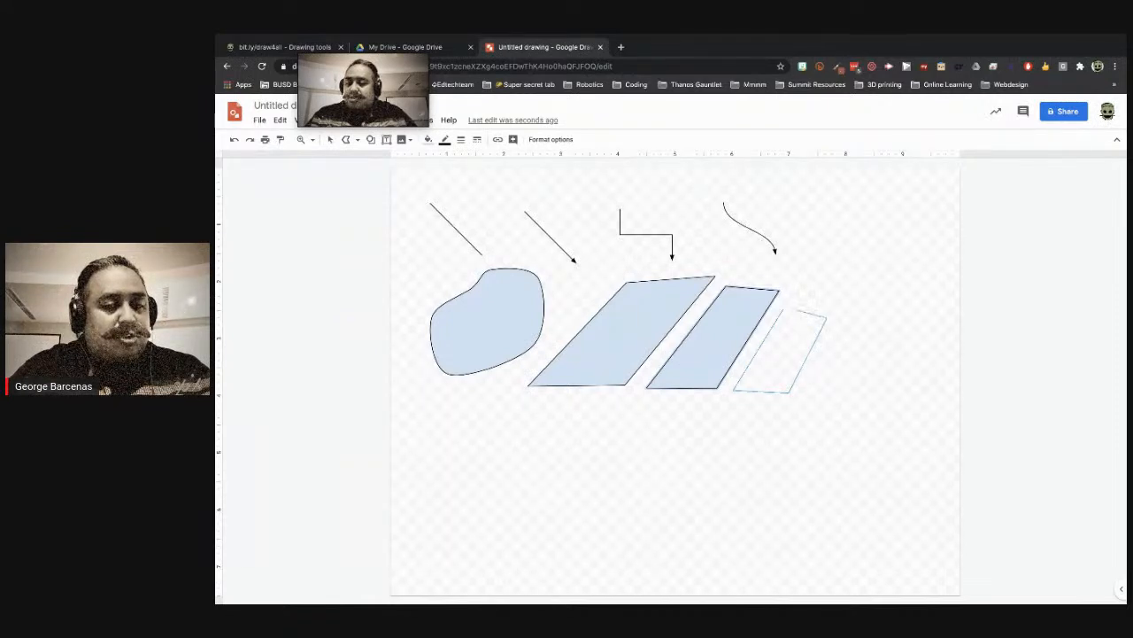
pyautogui.click(785, 310)
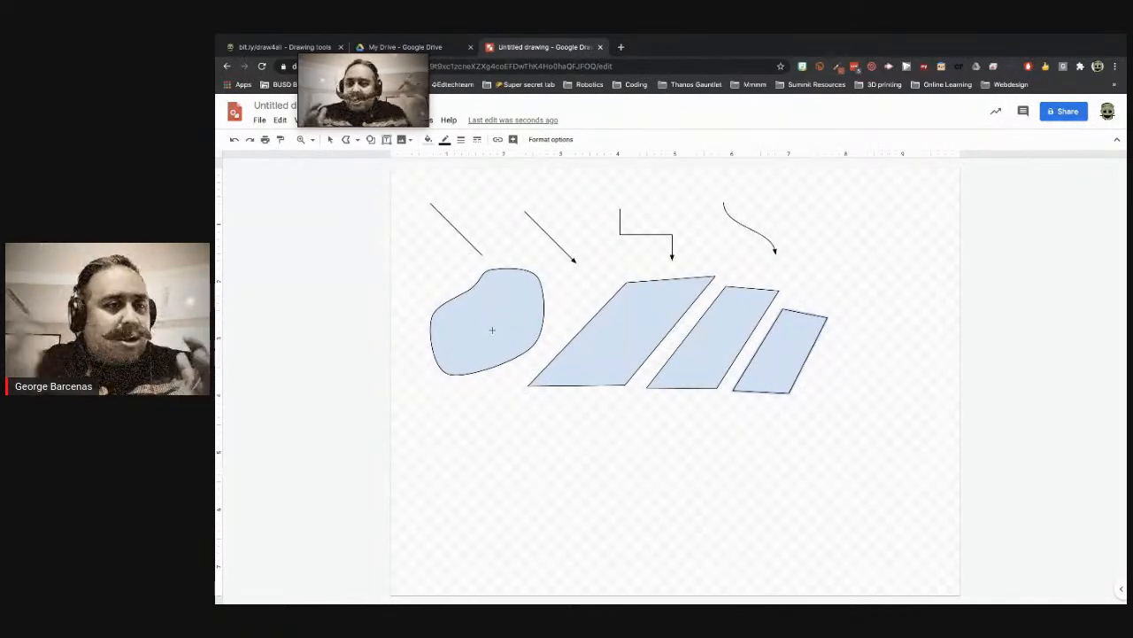
# Write a freehand signature with the Scribble tool below the rounded shape.
pyautogui.click(358, 140)
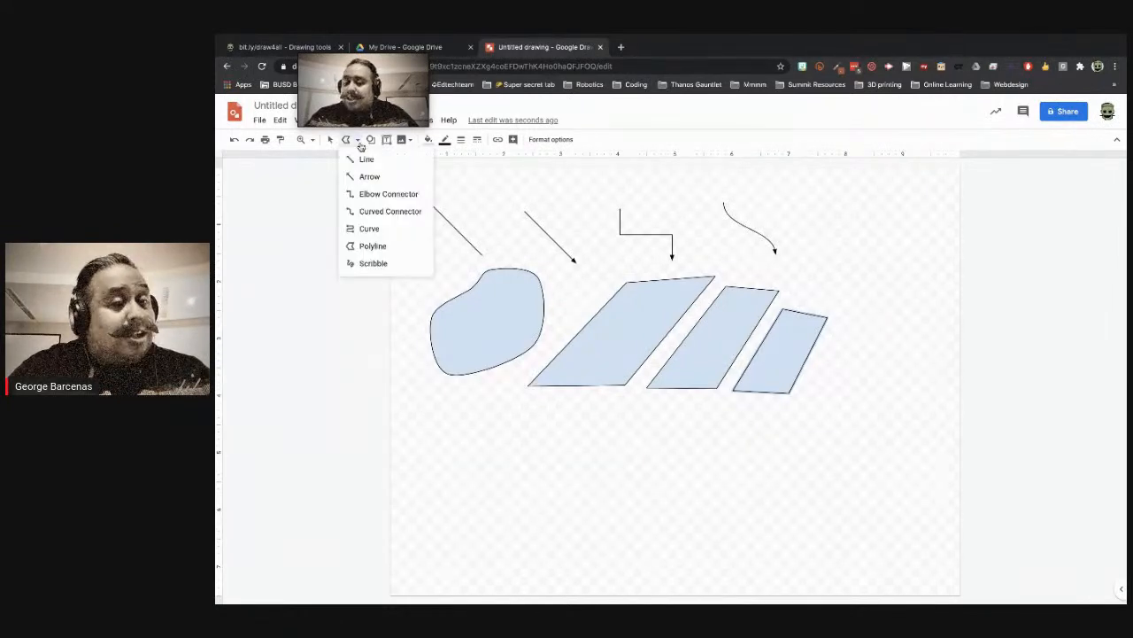
pyautogui.click(374, 263)
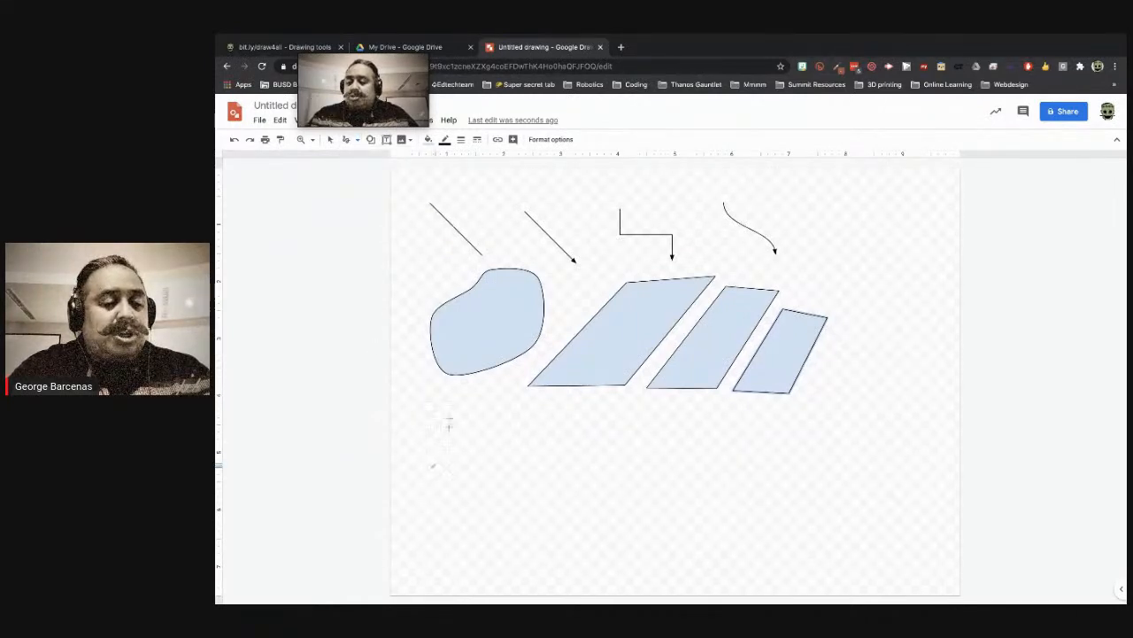
pyautogui.moveTo(432, 467)
pyautogui.mouseDown()
pyautogui.moveTo(450, 401)
pyautogui.moveTo(435, 426)
pyautogui.moveTo(453, 433)
pyautogui.moveTo(458, 453)
pyautogui.moveTo(431, 449)
pyautogui.moveTo(476, 444)
pyautogui.moveTo(488, 468)
pyautogui.moveTo(513, 443)
pyautogui.moveTo(544, 442)
pyautogui.mouseUp()
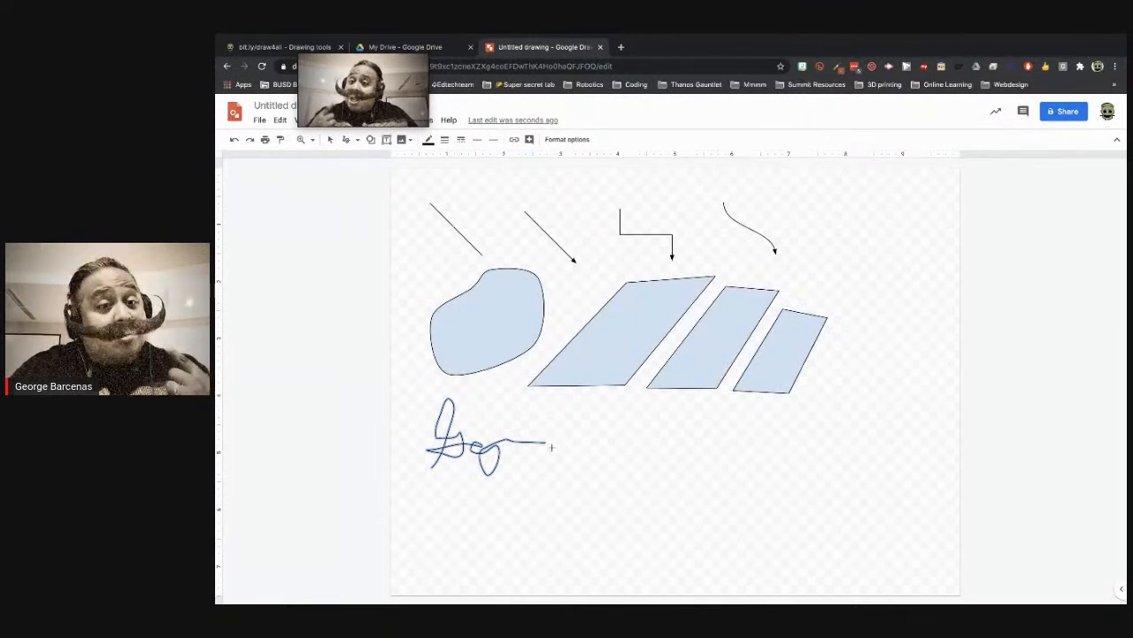
# Scribble two short slanted marks and a smiley face with two eyes and a curved mouth to the right of the signature.
pyautogui.moveTo(608, 433); pyautogui.dragTo(609, 447)
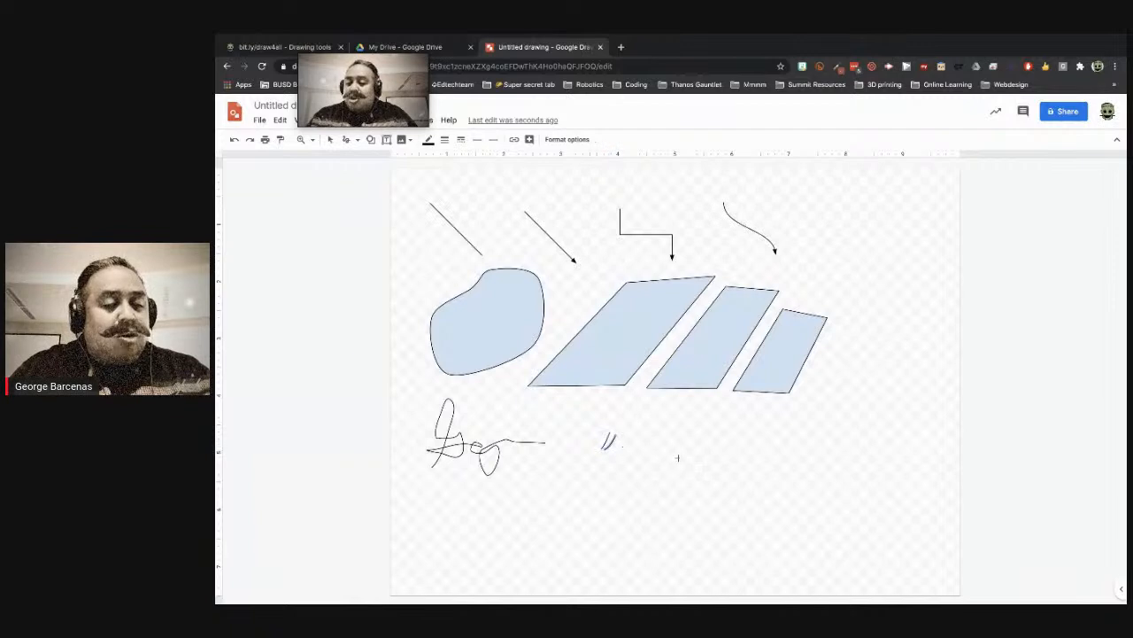
pyautogui.moveTo(647, 470); pyautogui.dragTo(711, 462)
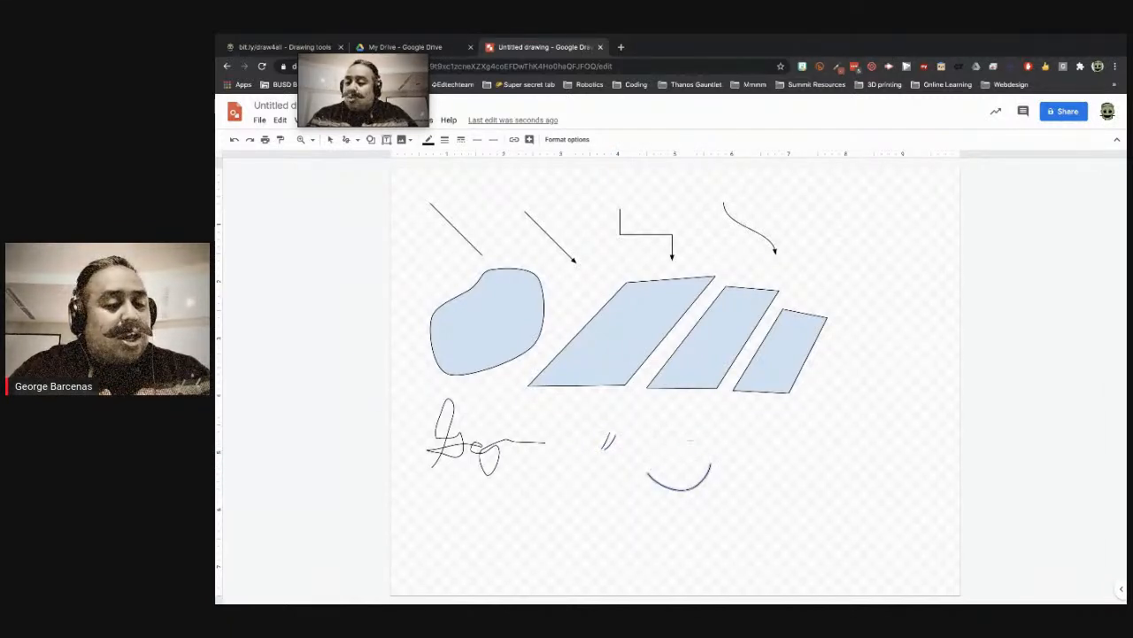
pyautogui.moveTo(695, 439); pyautogui.dragTo(695, 448)
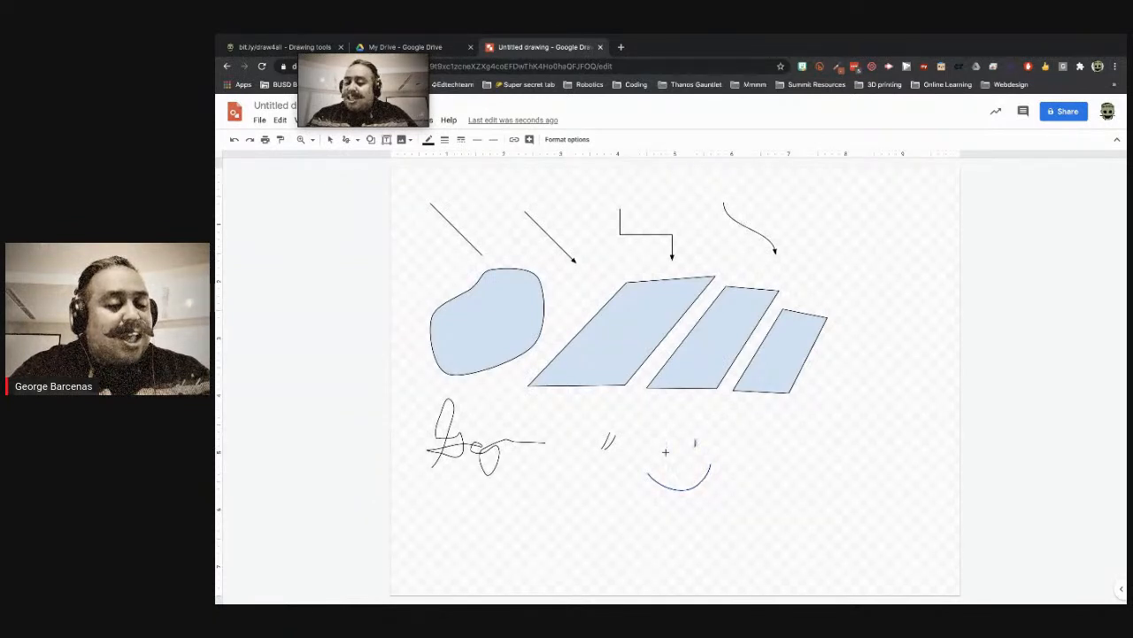
pyautogui.moveTo(664, 440); pyautogui.dragTo(668, 448)
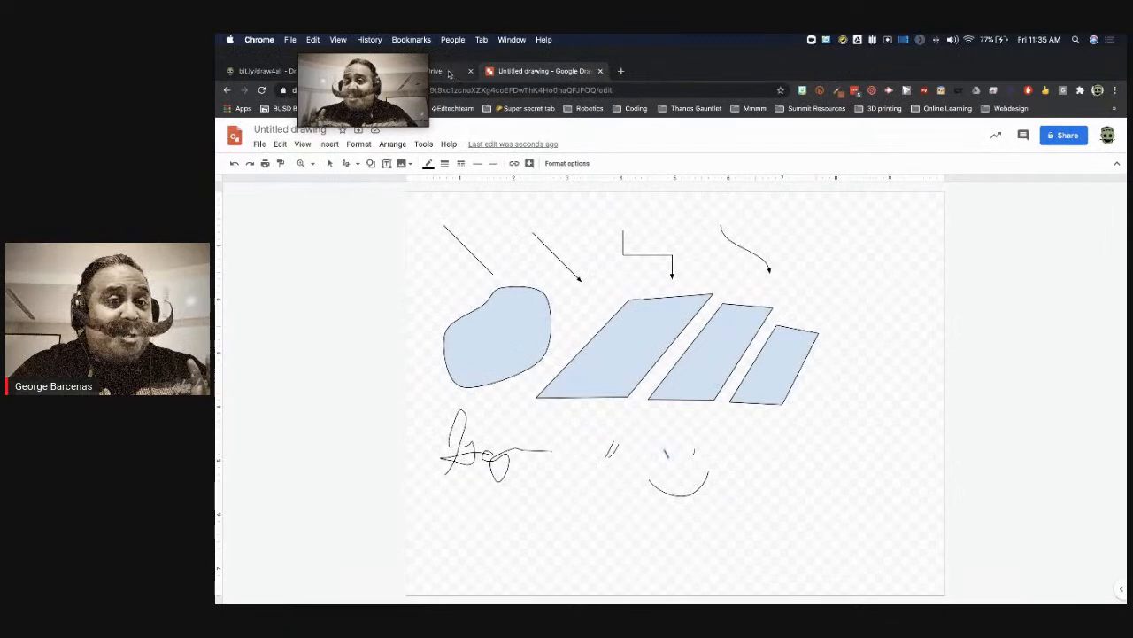
# Switch to Google Drive, search for "mj" and open the MJ Dunk Free Throw drawing that includes the reference photo.
pyautogui.click(449, 76)
pyautogui.moveTo(394, 102); pyautogui.dragTo(737, 56)
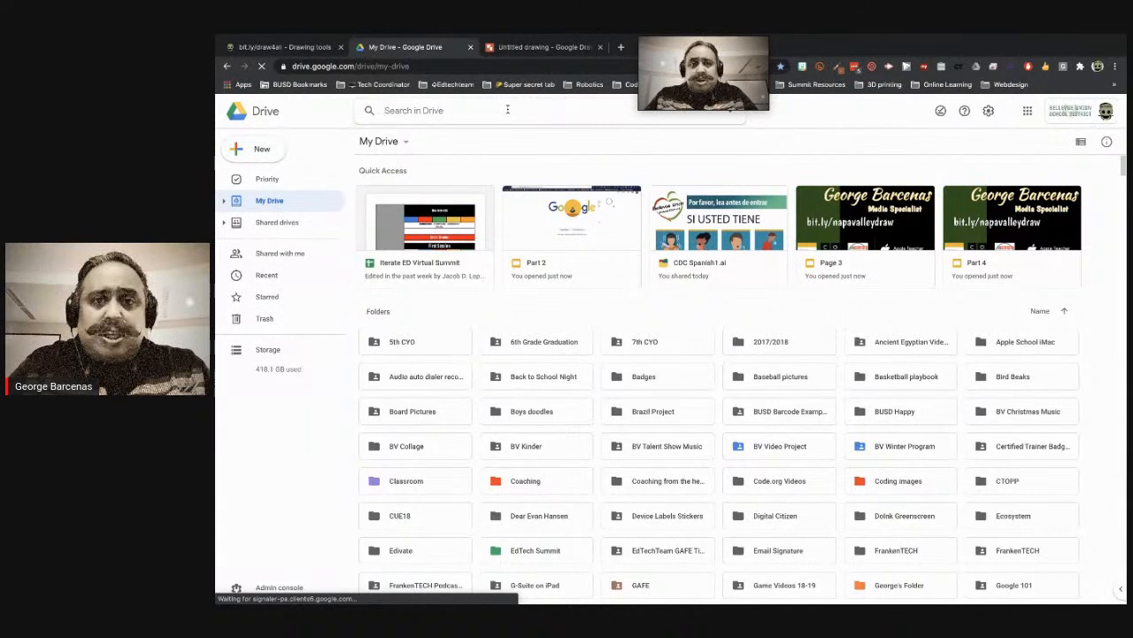
pyautogui.write('mi')
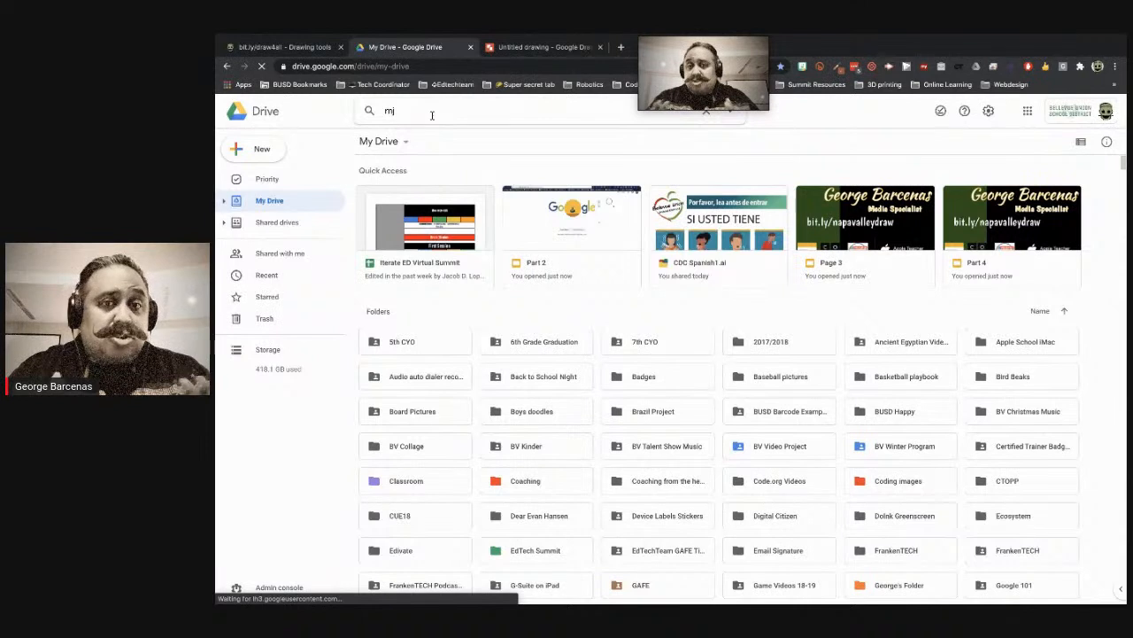
pyautogui.press('Return')
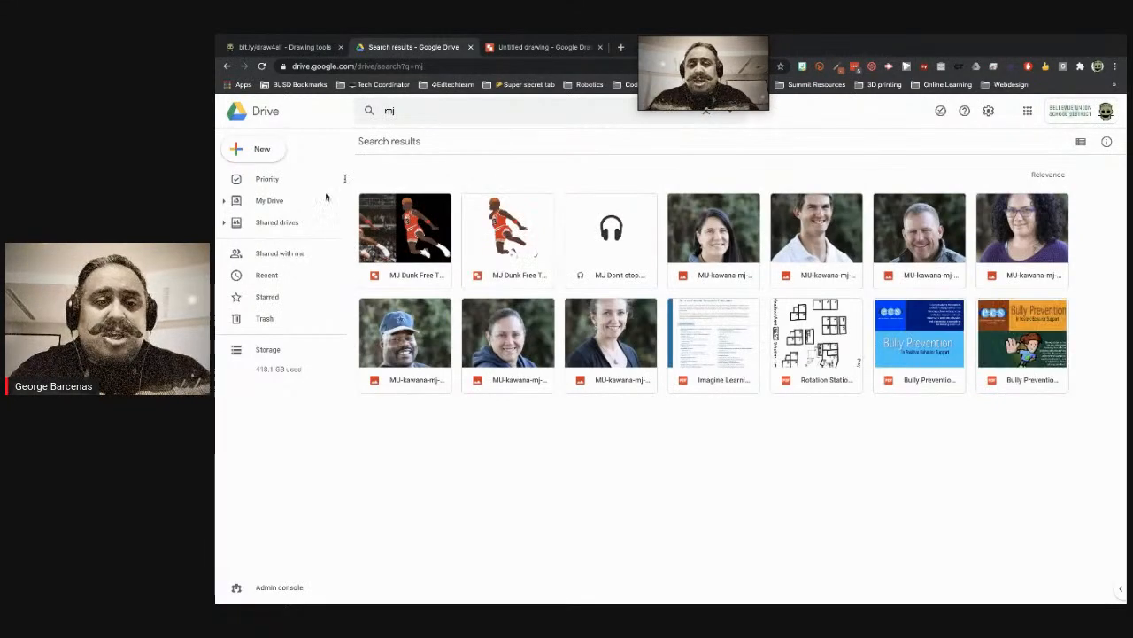
pyautogui.doubleClick(407, 228)
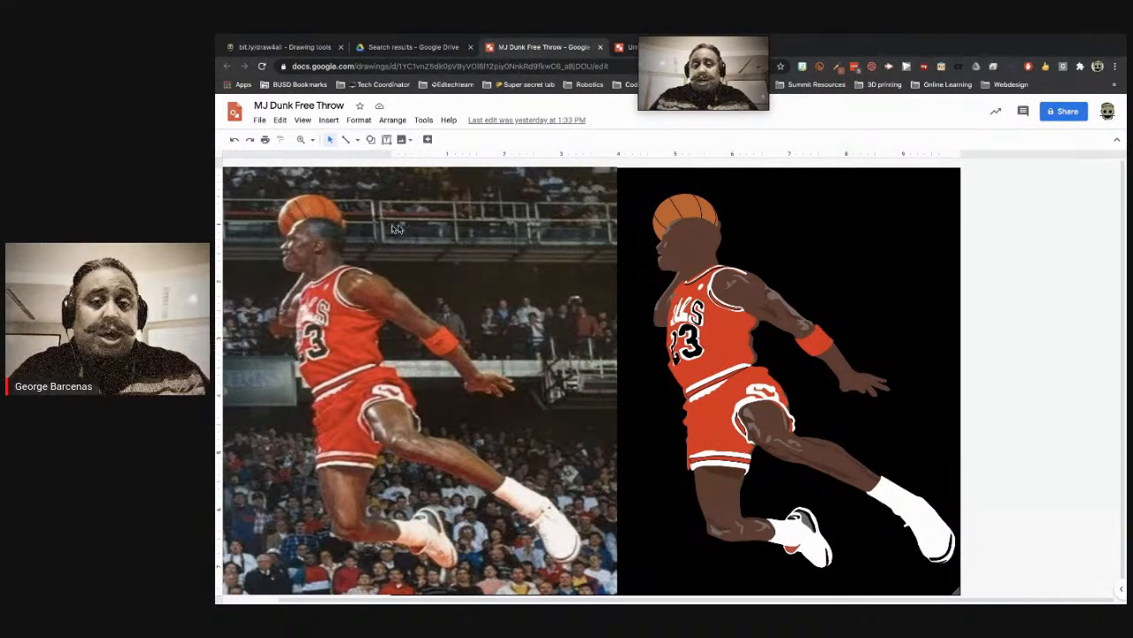
# Open the drawing's version history and display the early version named Head.
pyautogui.click(260, 120)
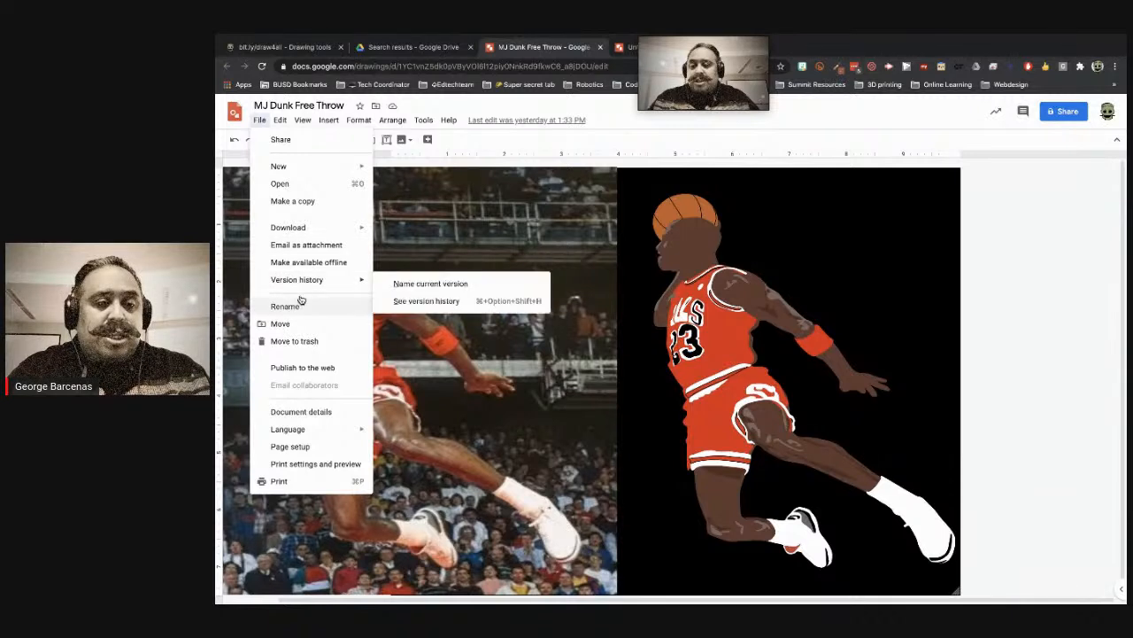
pyautogui.moveTo(315, 287)
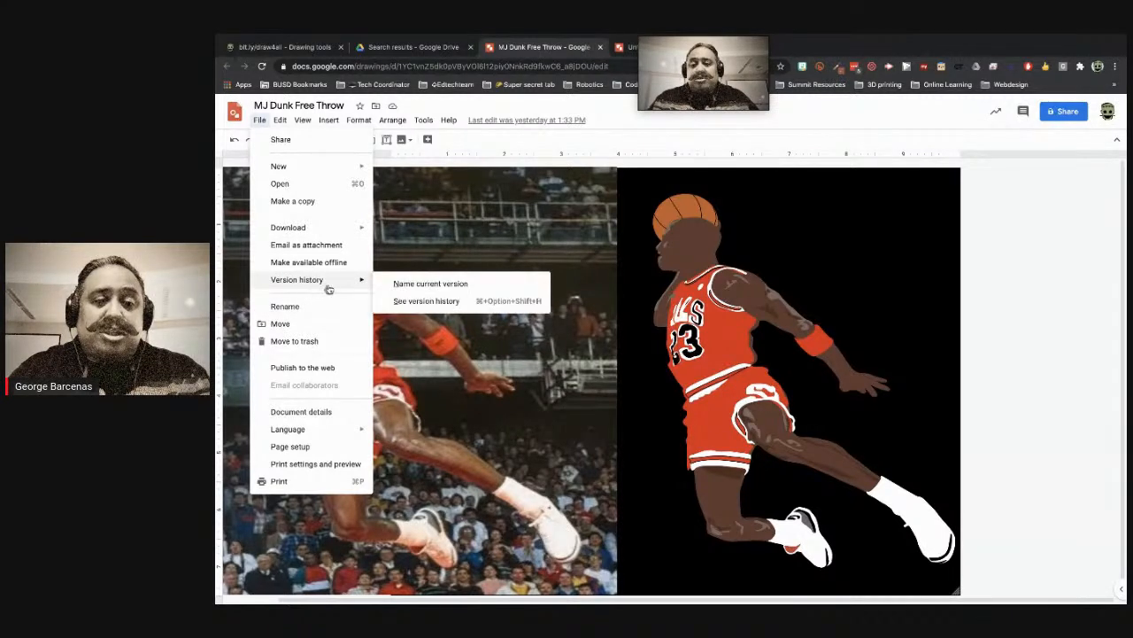
pyautogui.click(402, 302)
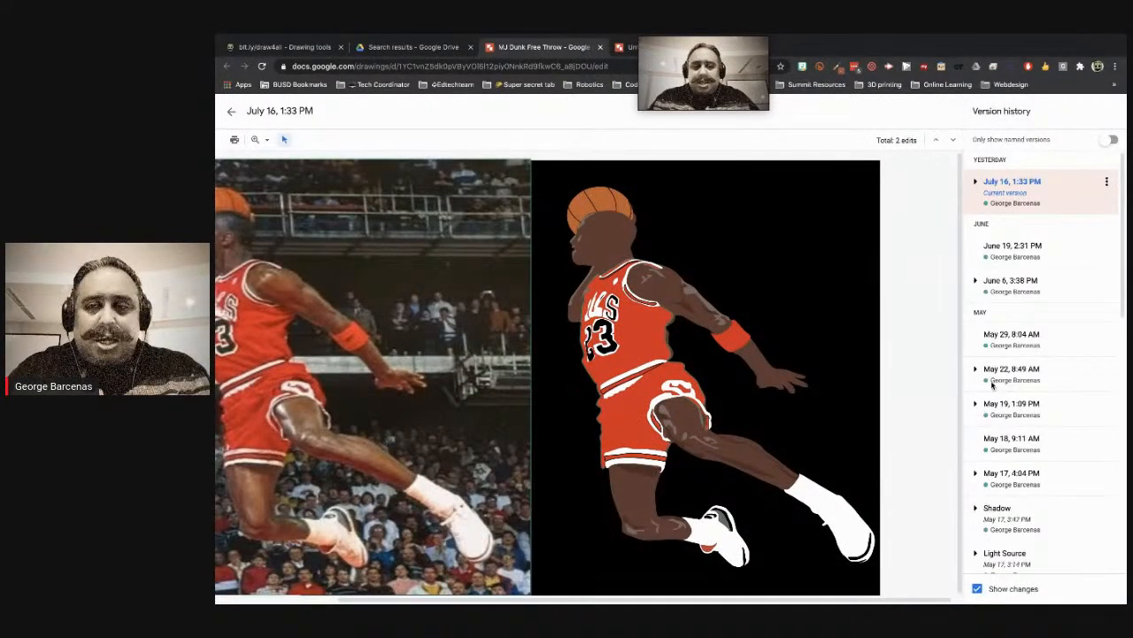
pyautogui.scroll(-15, 991, 381)
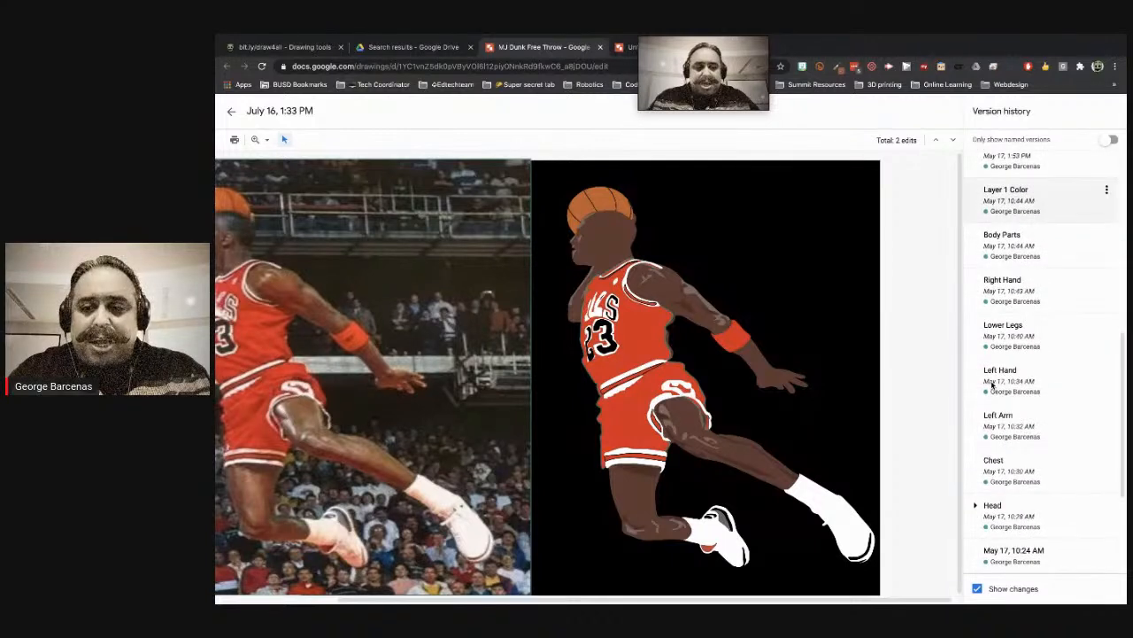
pyautogui.moveTo(704, 71); pyautogui.dragTo(886, 421)
pyautogui.click(1002, 522)
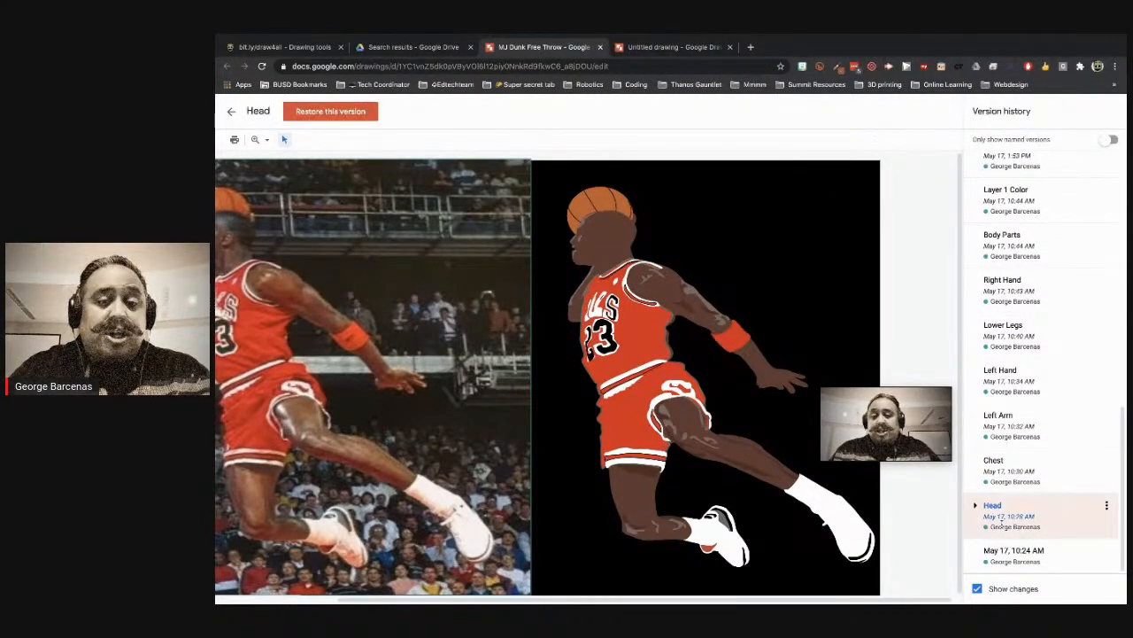
pyautogui.hscroll(-3, 706, 445)
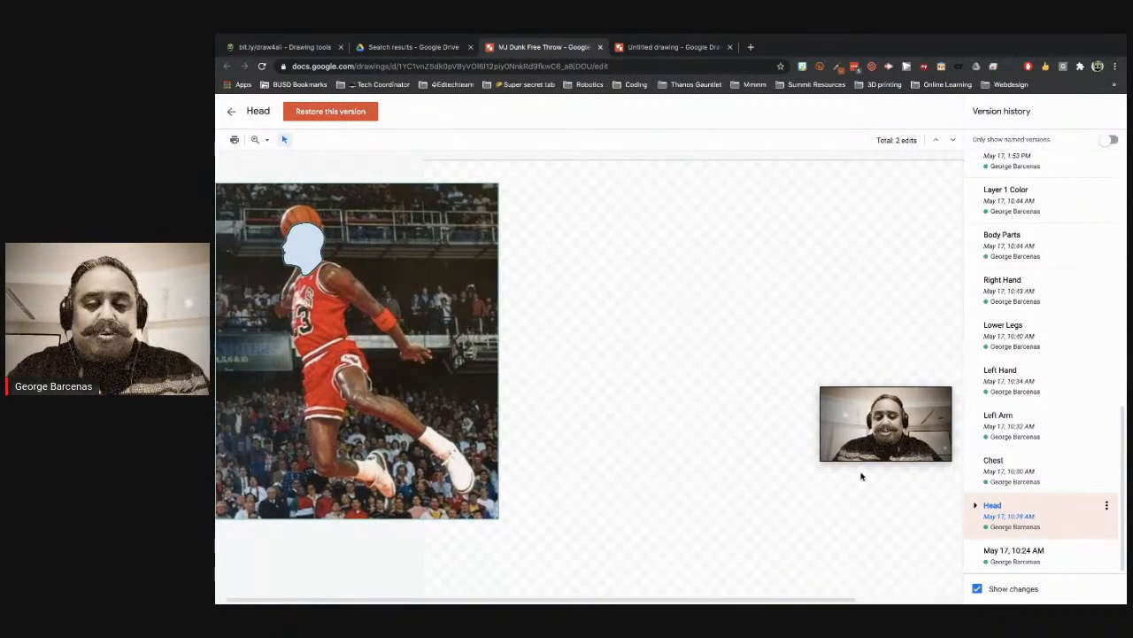
# Step through the Chest, Left Arm, Left Hand, Lower Legs, Right Hand and Body Parts versions to review the traced shapes.
pyautogui.click(1001, 473)
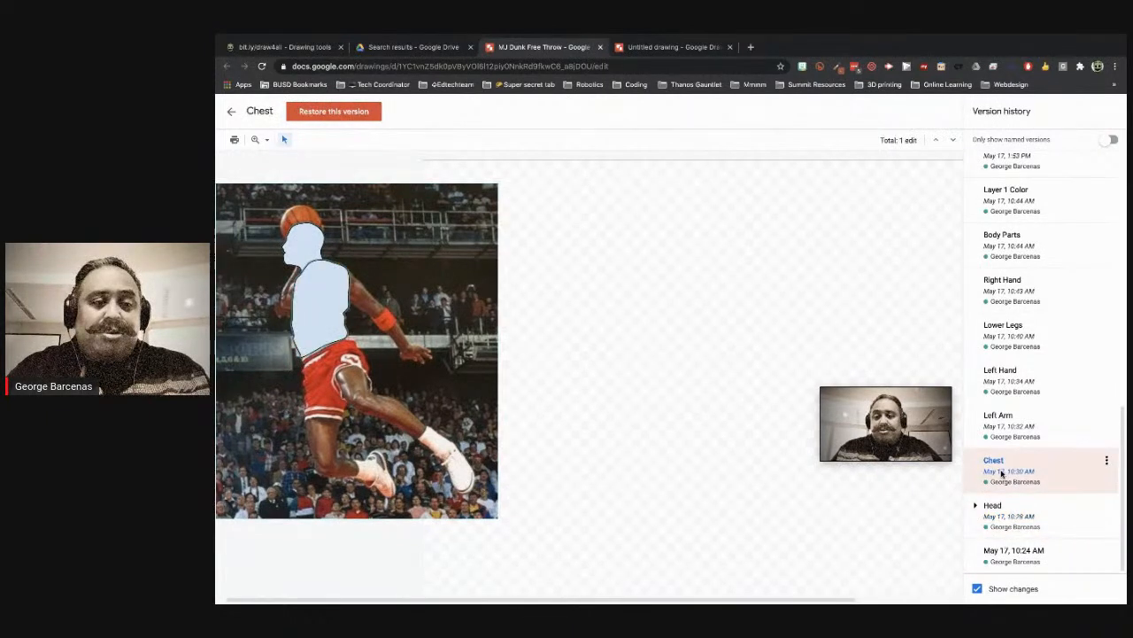
pyautogui.click(1015, 430)
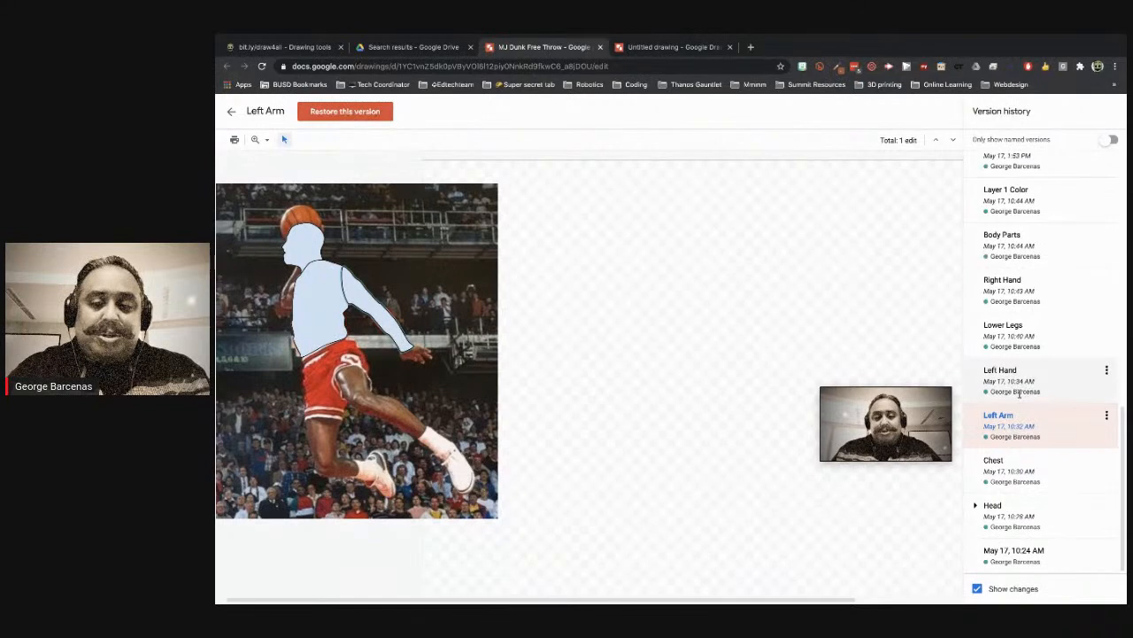
pyautogui.click(1018, 390)
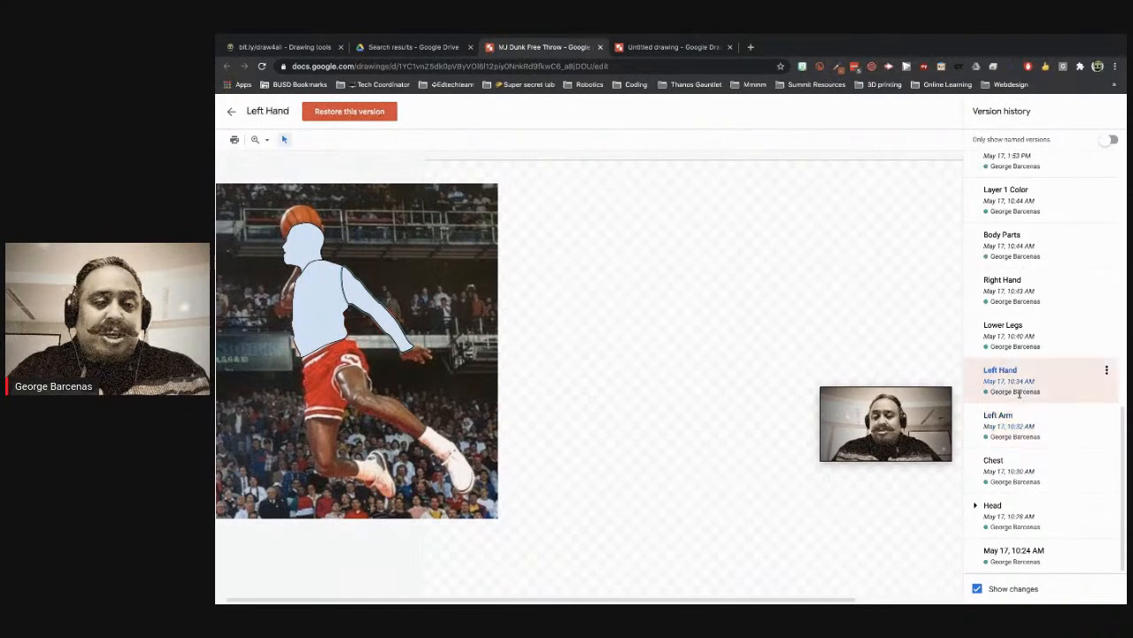
pyautogui.click(1018, 346)
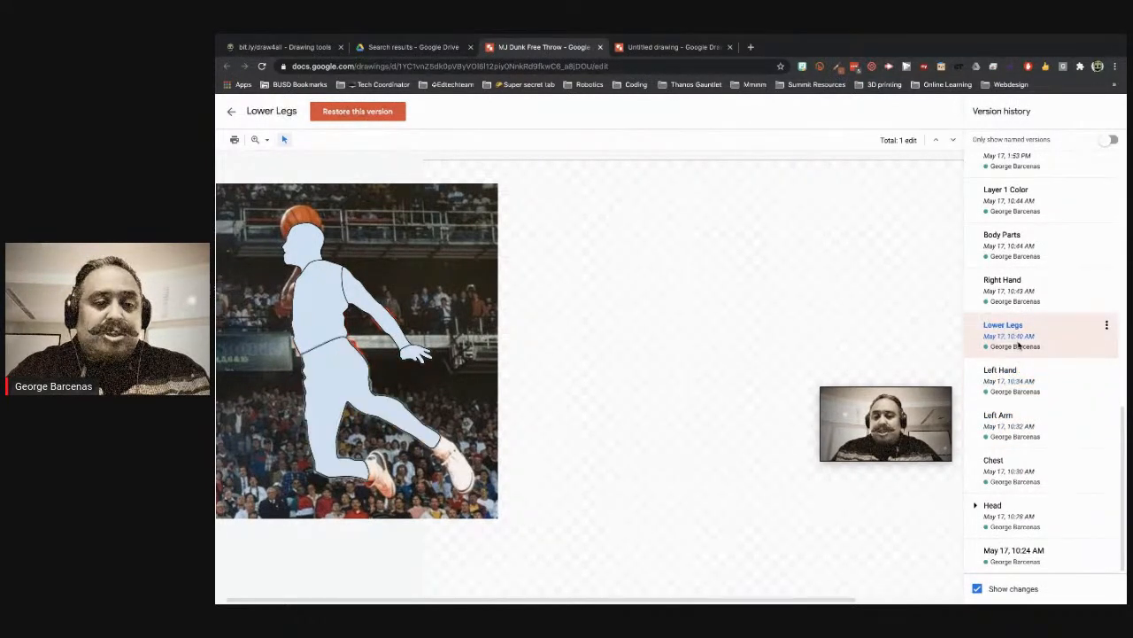
pyautogui.click(1025, 293)
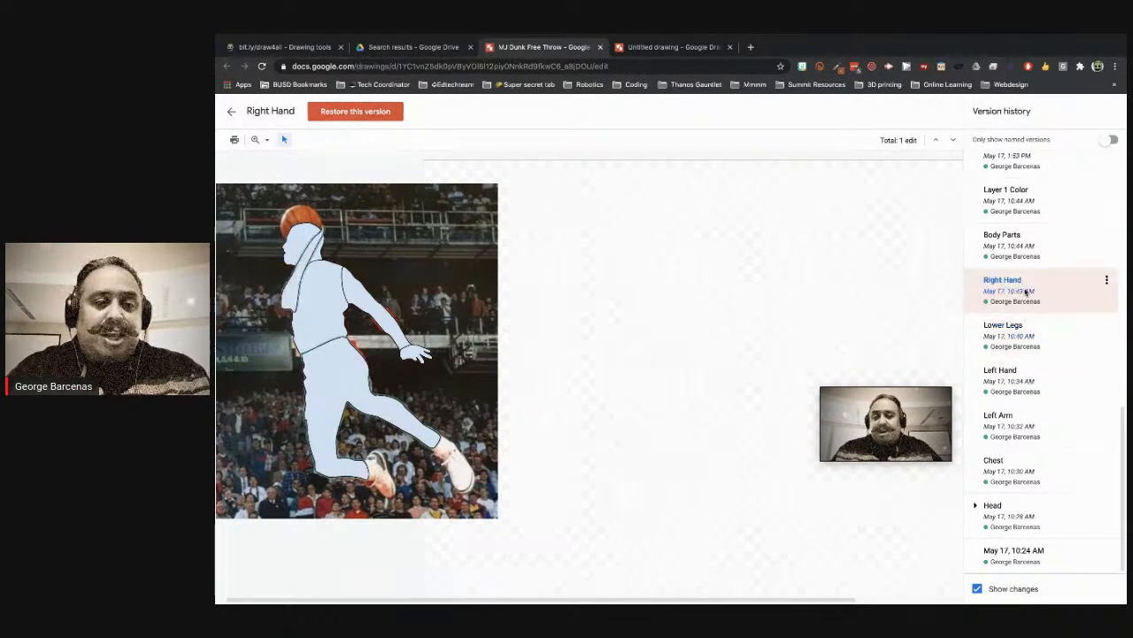
pyautogui.click(1021, 255)
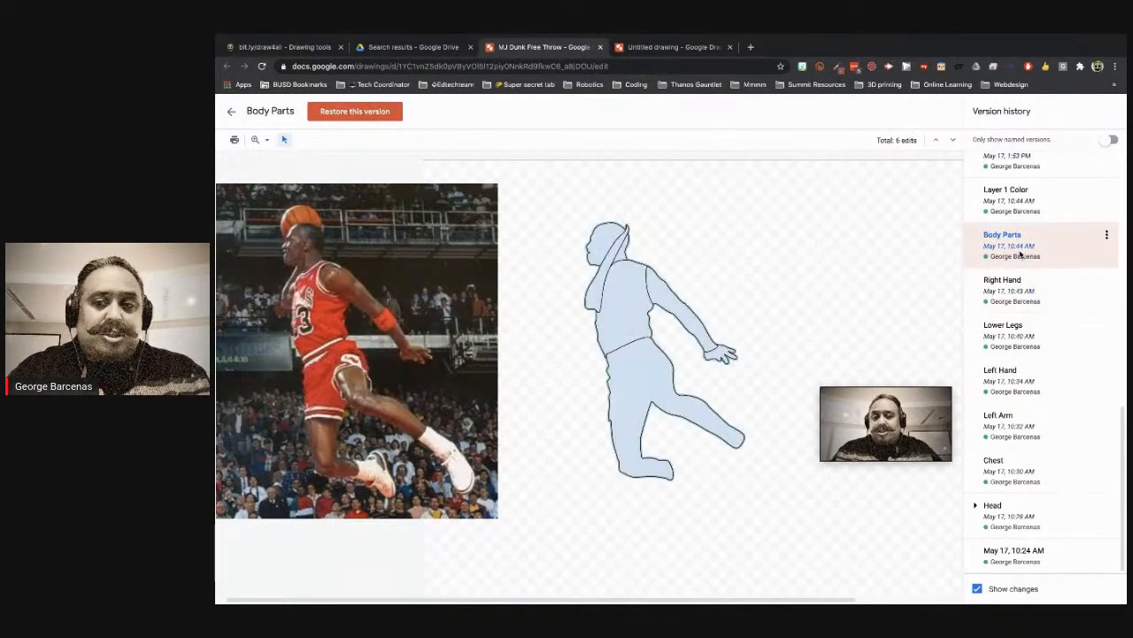
pyautogui.moveTo(891, 419); pyautogui.dragTo(765, 258)
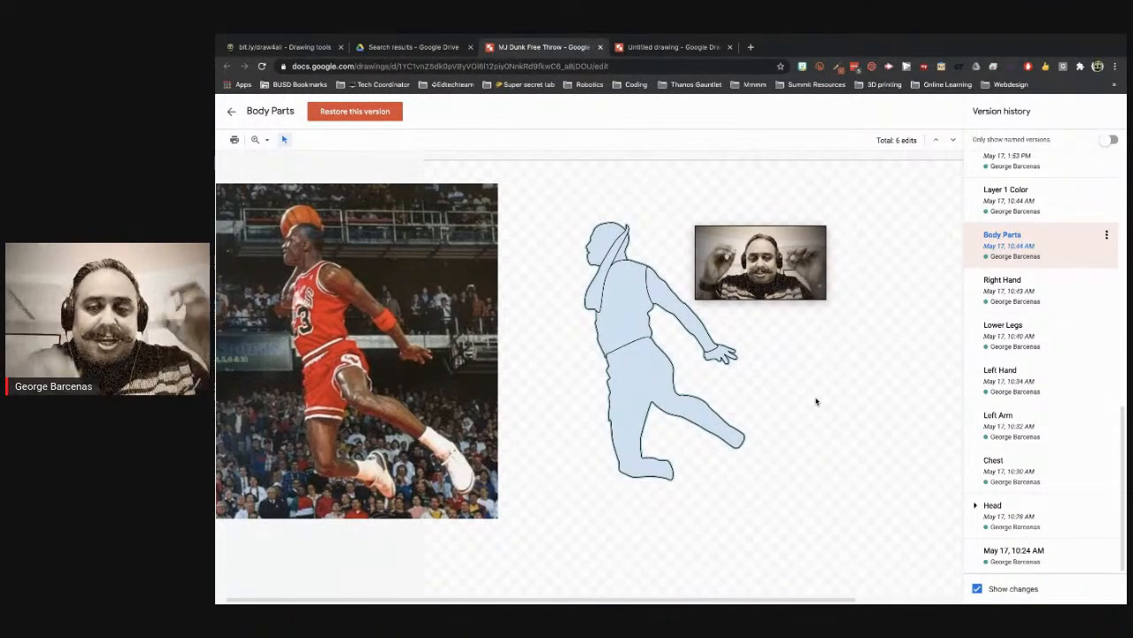
# View the Layer 1 Color, Jersey, Shoes, Details and Color 1 versions in order to review how color and clothing were added.
pyautogui.click(1003, 204)
pyautogui.scroll(2, 1004, 266)
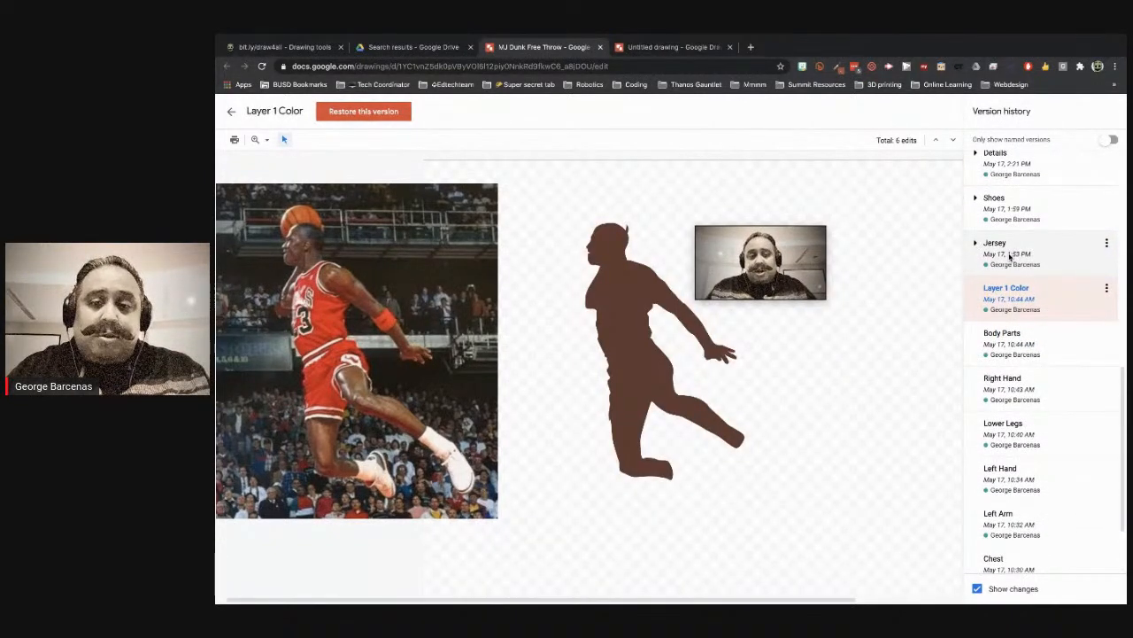
pyautogui.click(1010, 256)
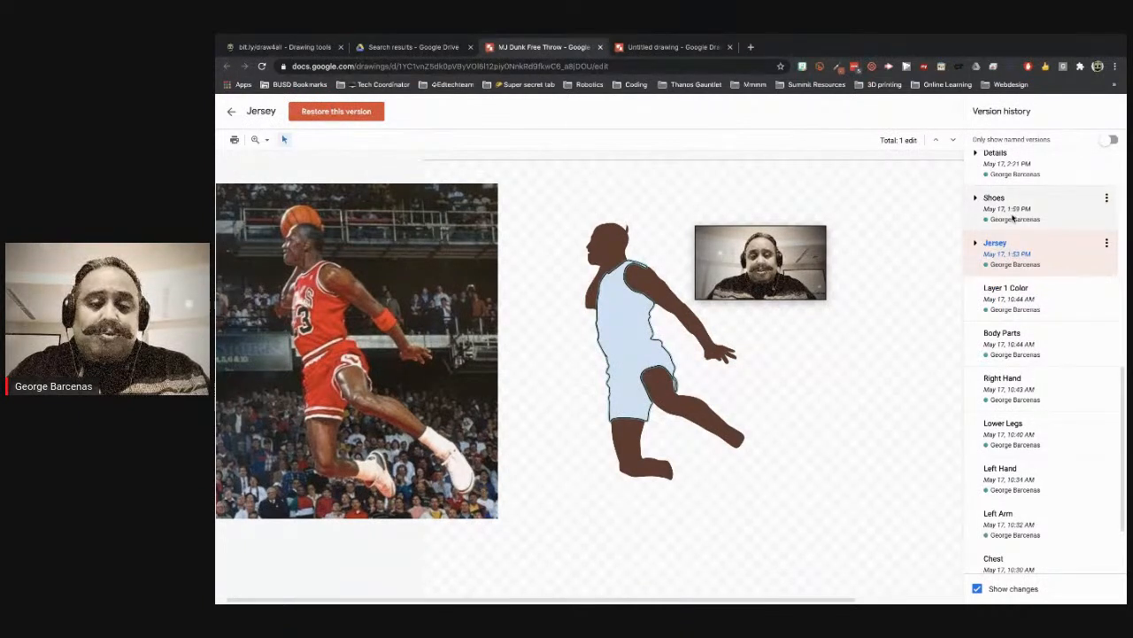
pyautogui.click(1010, 220)
pyautogui.scroll(1, 1013, 219)
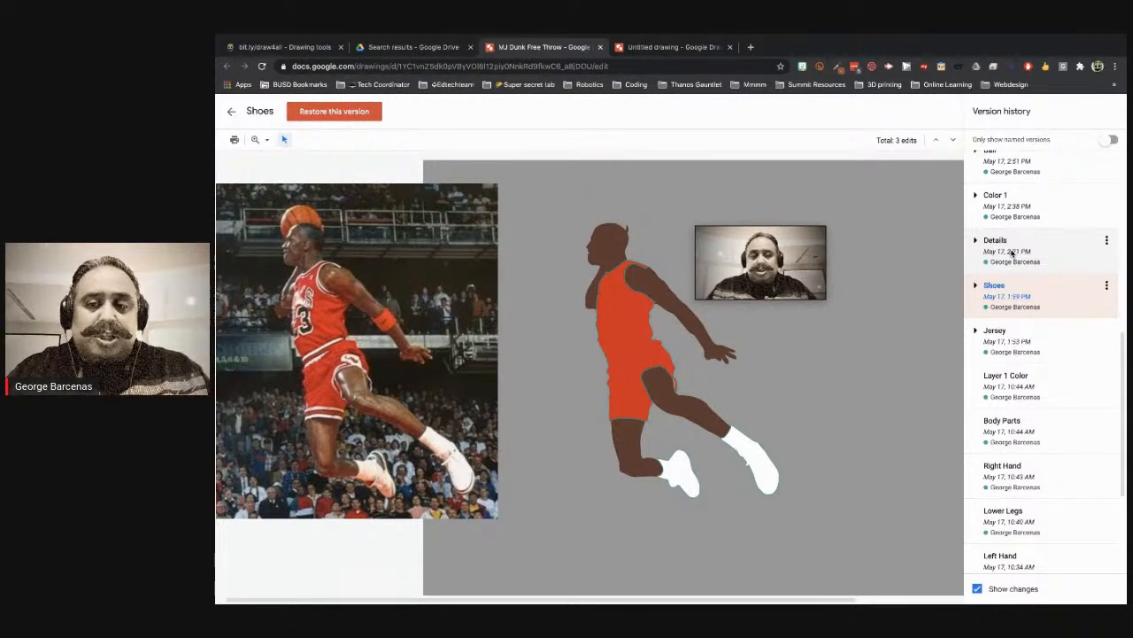
pyautogui.click(1012, 252)
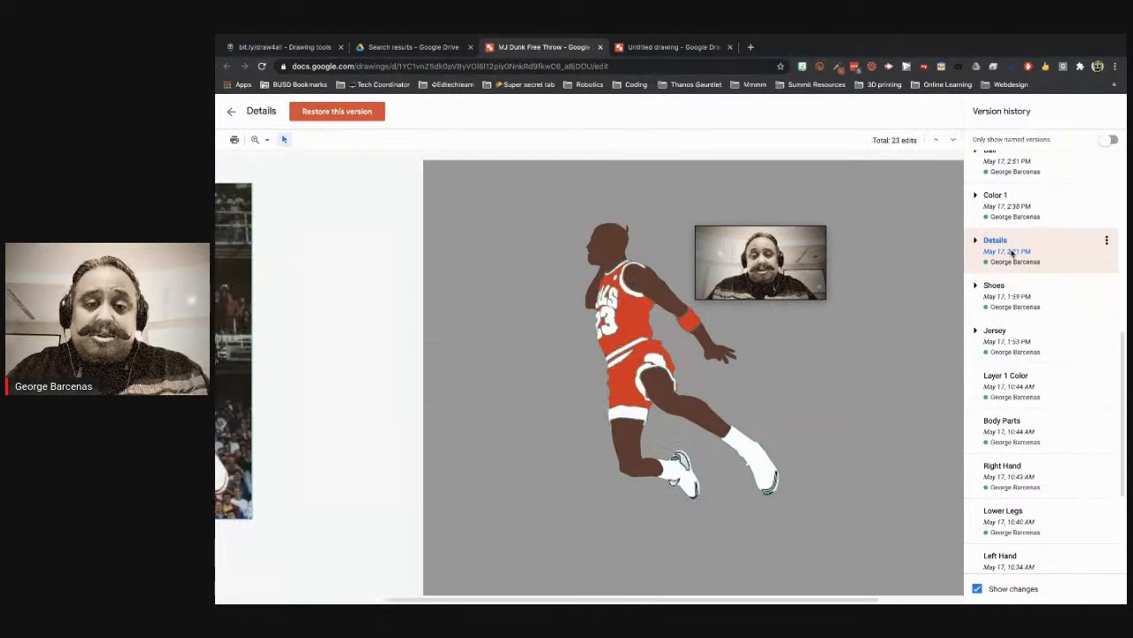
pyautogui.click(1027, 213)
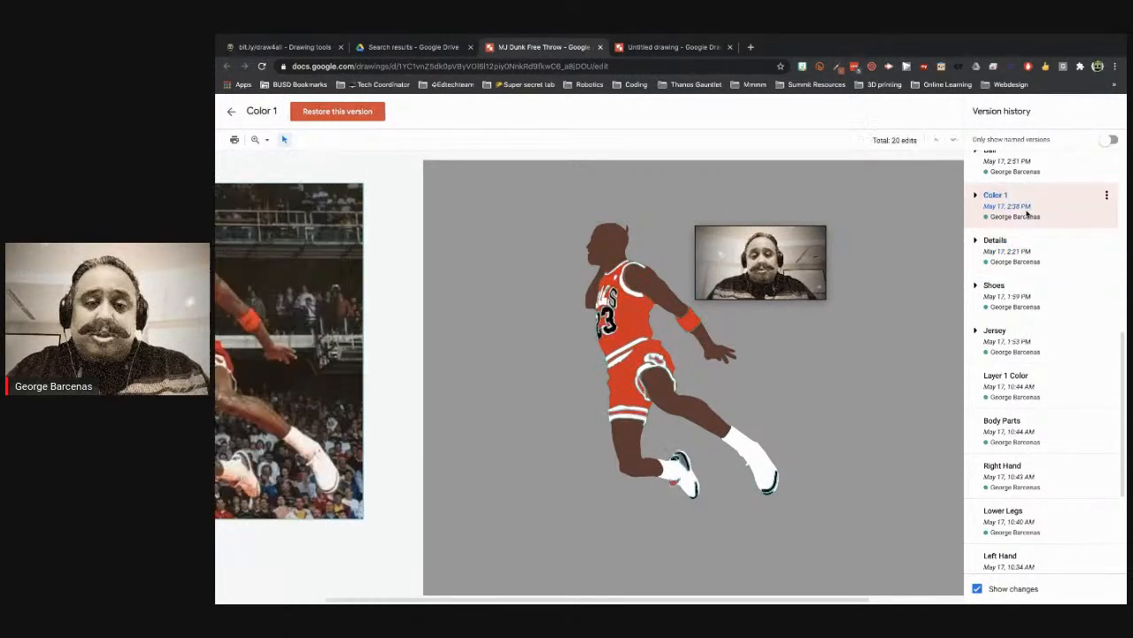
# View the Ball, Light Source and Shadow versions to review the ball and shading stages.
pyautogui.scroll(2, 1028, 214)
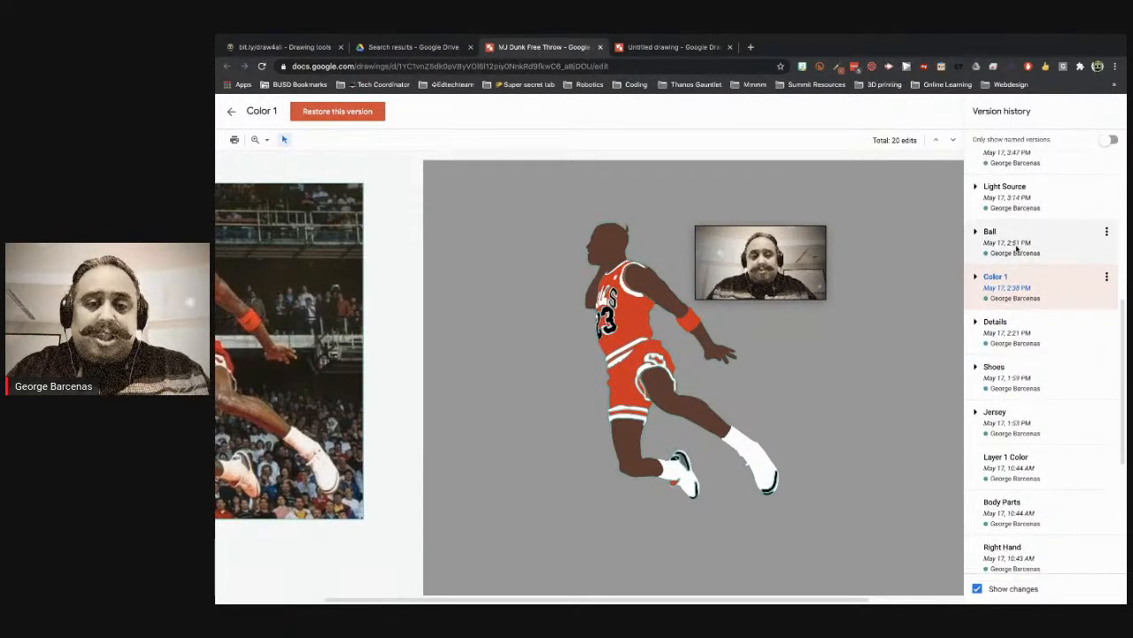
pyautogui.click(1016, 248)
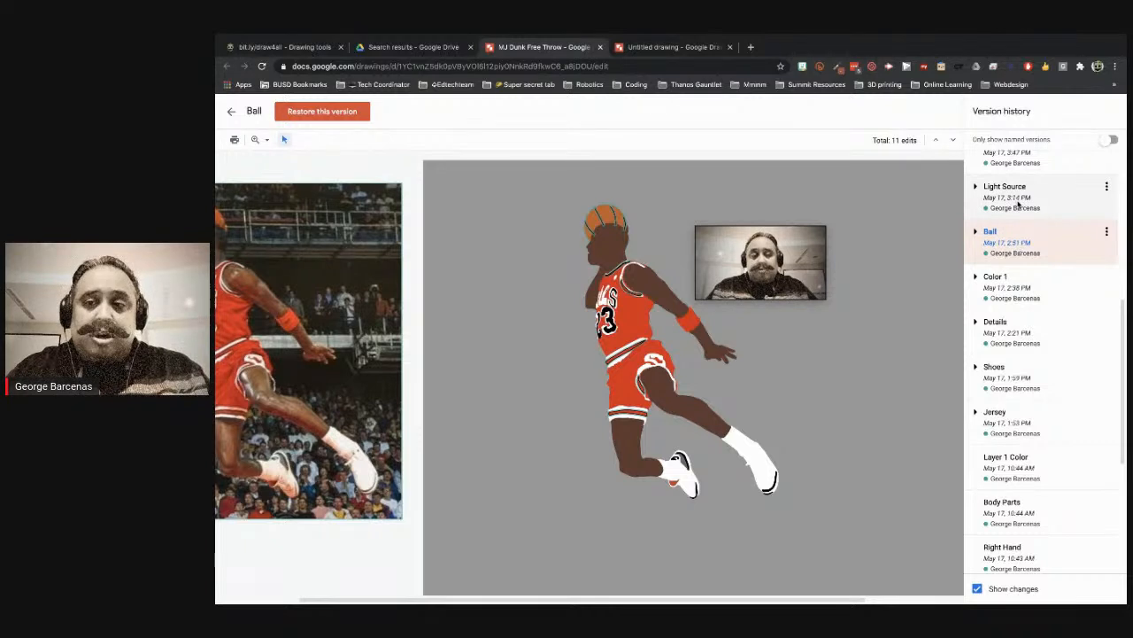
pyautogui.click(1018, 204)
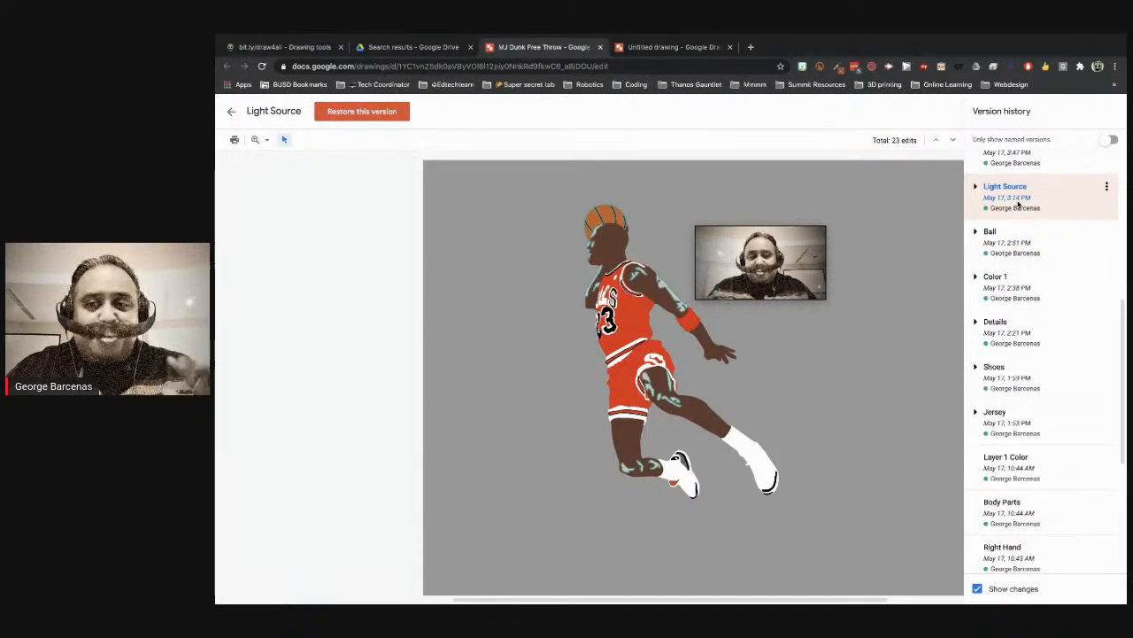
pyautogui.scroll(2, 1019, 205)
pyautogui.click(1016, 206)
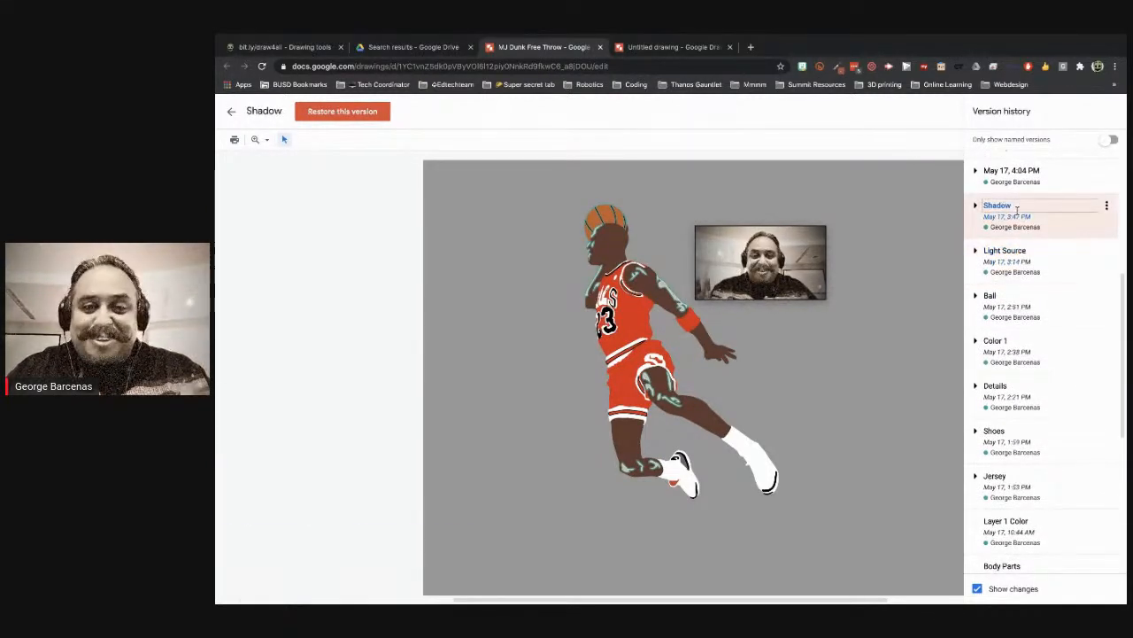
# Return to the current version, July 16, 1:33 PM, to compare the finished drawing with the photo.
pyautogui.scroll(3, 1017, 209)
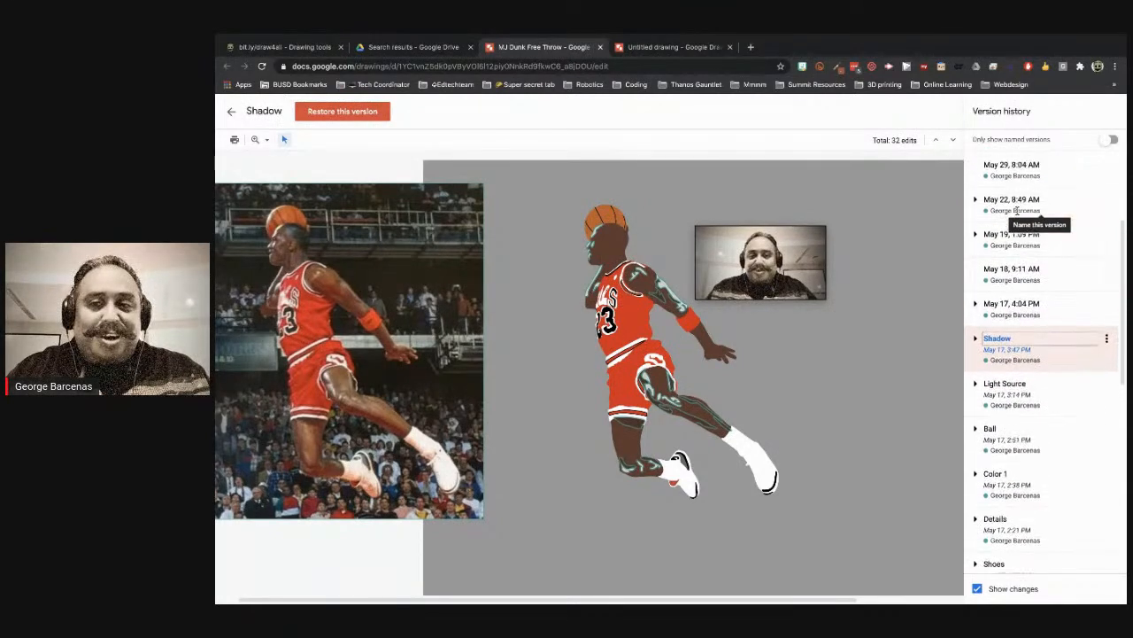
pyautogui.scroll(3, 1016, 211)
pyautogui.click(1022, 203)
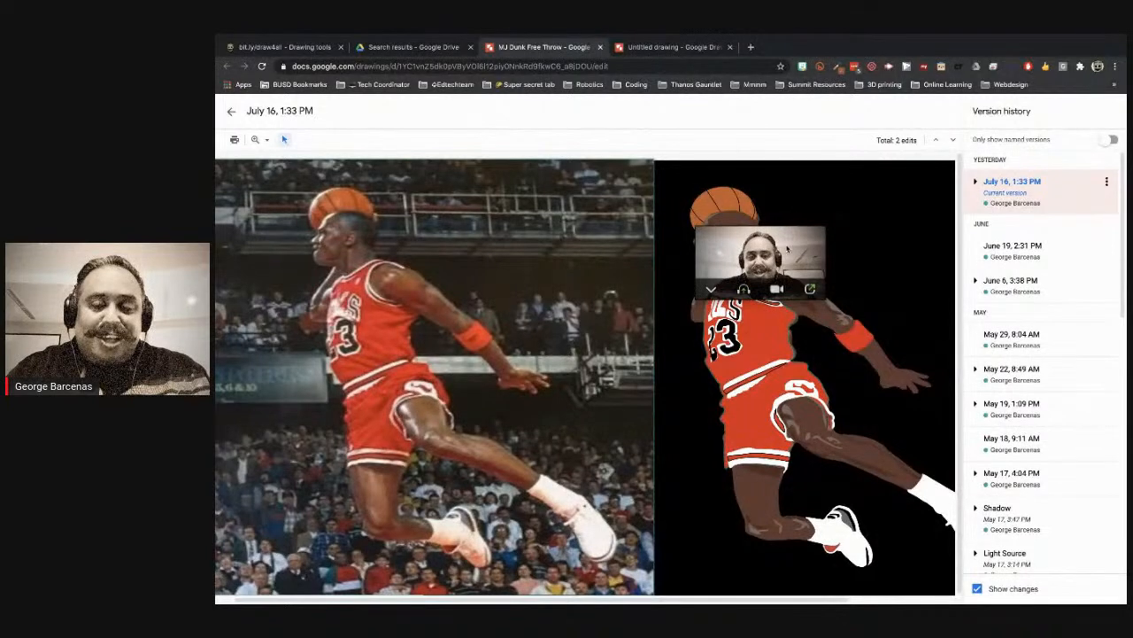
pyautogui.moveTo(787, 250)
pyautogui.mouseDown()
pyautogui.moveTo(736, 140)
pyautogui.moveTo(478, 178)
pyautogui.mouseUp()
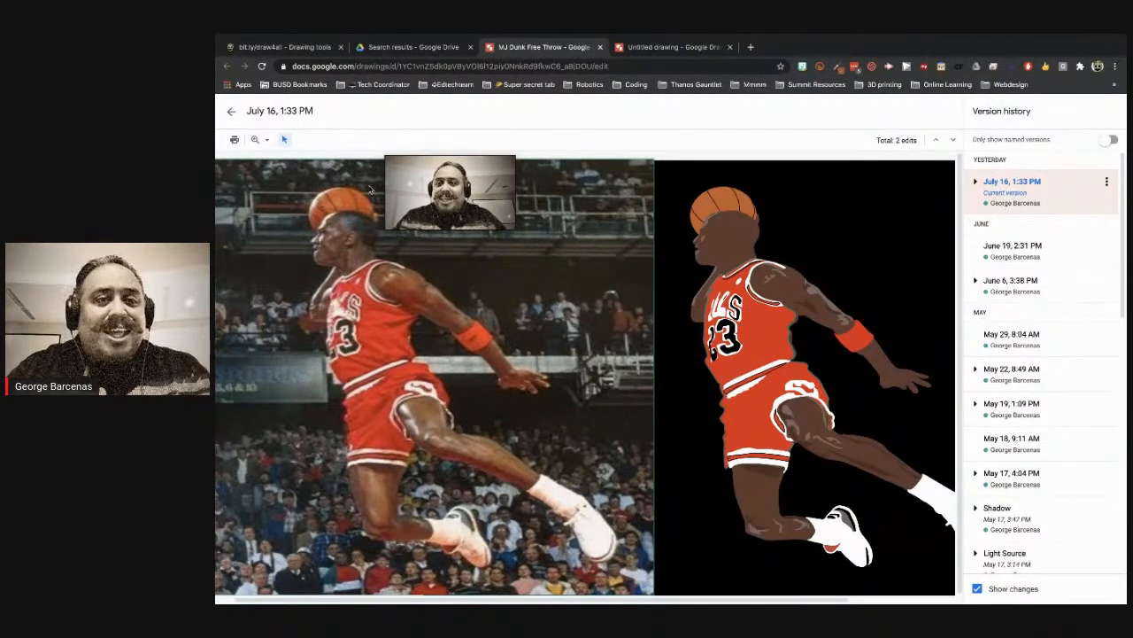
# Switch to the bit.ly/draw4all Drawing tools page to show the drawing palette section.
pyautogui.click(306, 49)
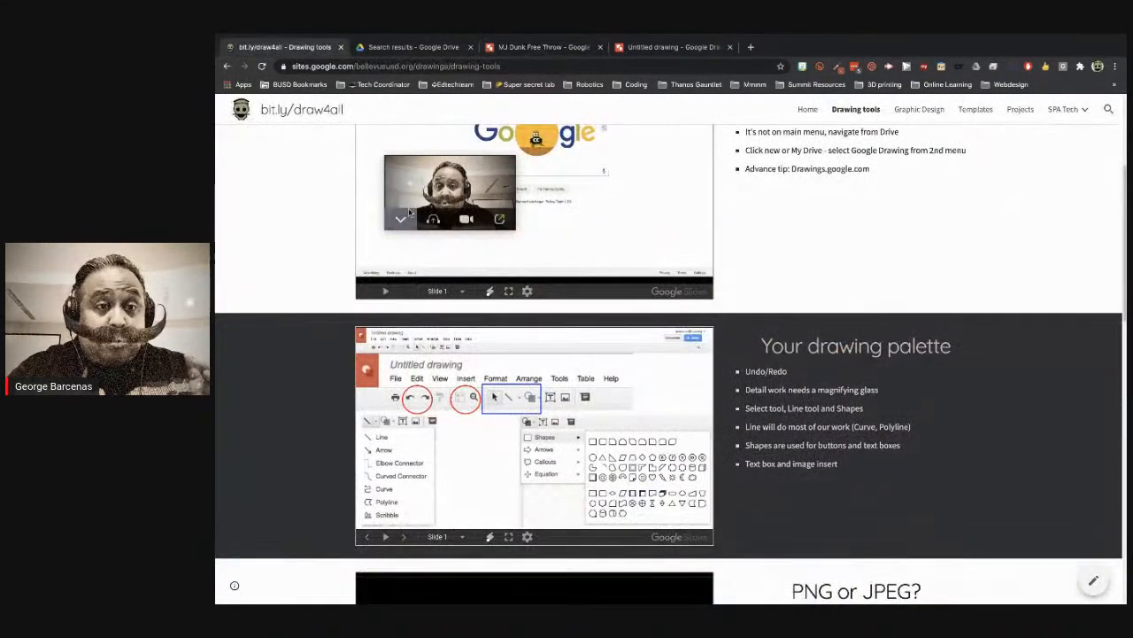
pyautogui.moveTo(450, 190); pyautogui.dragTo(499, 333)
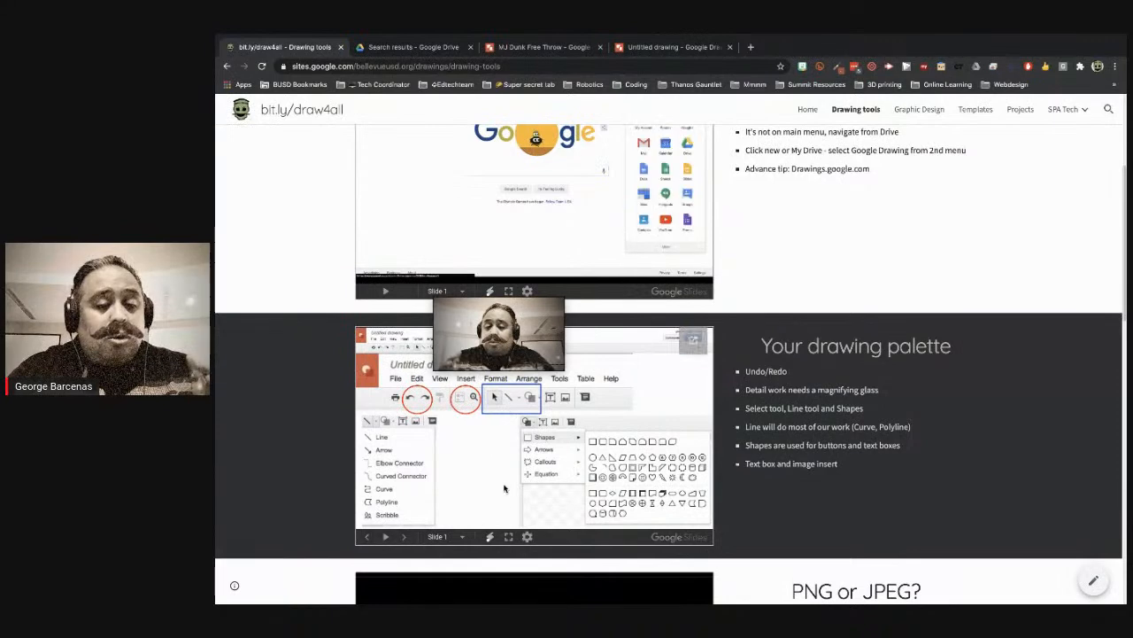
# Present the drawing palette slide in full screen to show the line and shape tools.
pyautogui.click(509, 538)
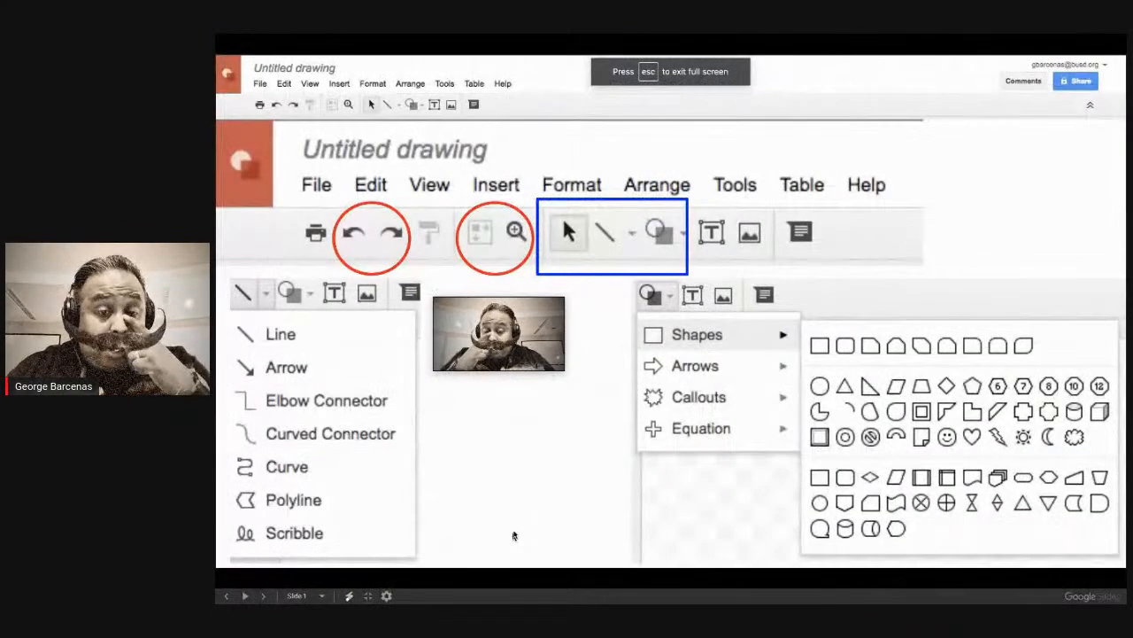
pyautogui.moveTo(535, 331); pyautogui.dragTo(708, 281)
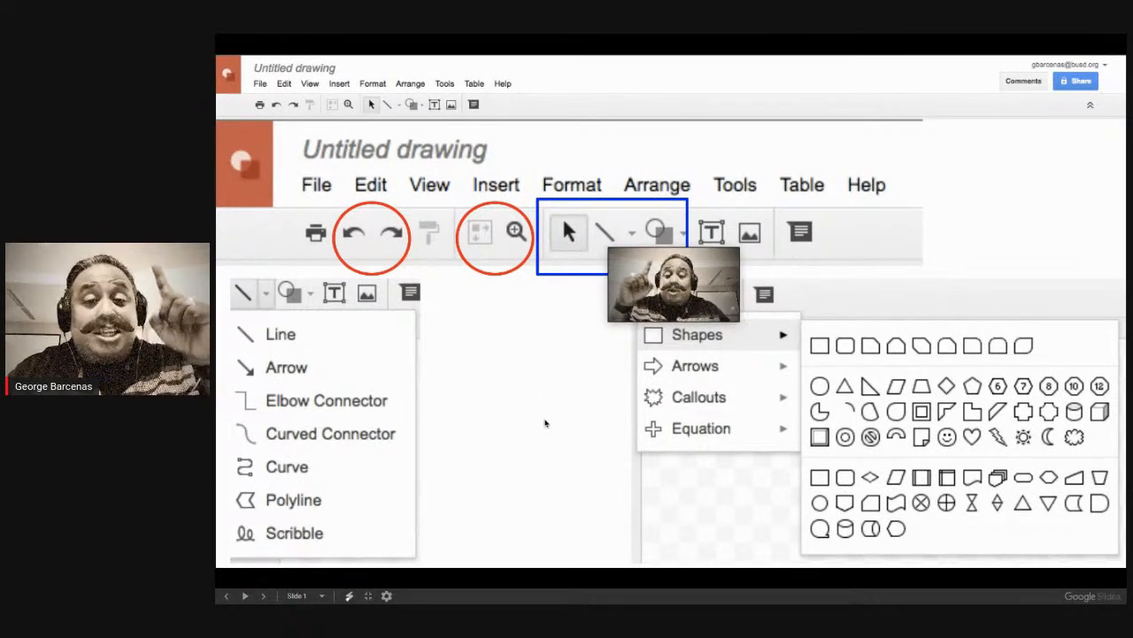
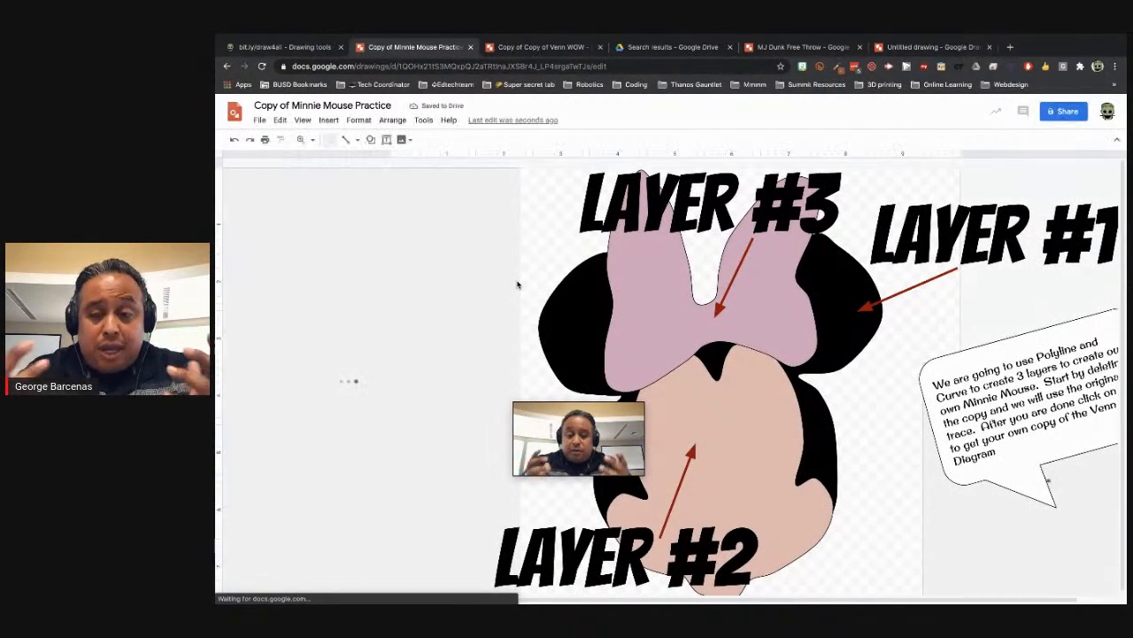
pyautogui.moveTo(575, 422); pyautogui.dragTo(904, 496)
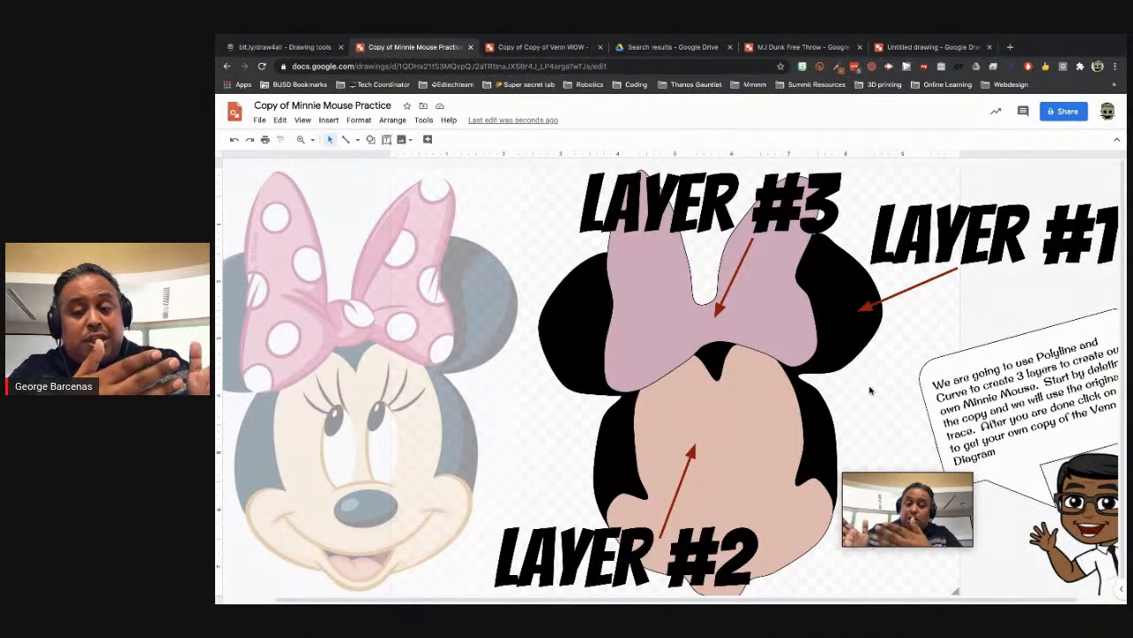
pyautogui.moveTo(887, 470)
pyautogui.mouseDown()
pyautogui.moveTo(597, 470)
pyautogui.moveTo(550, 394)
pyautogui.mouseUp()
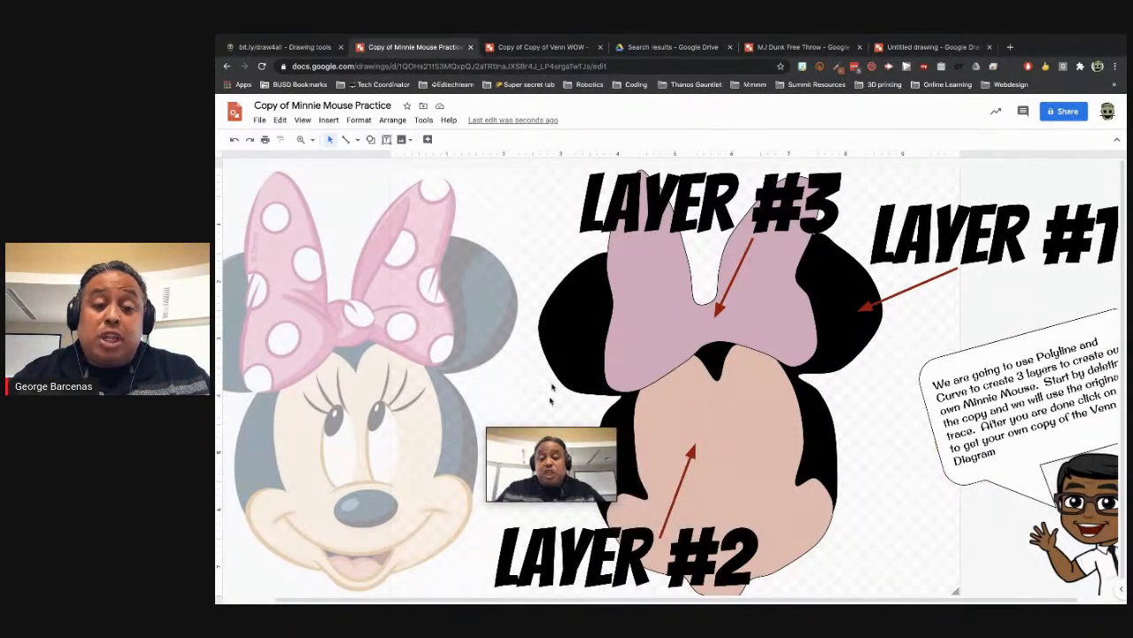
# Move the black Layer #1 head-and-ears shape horizontally onto the faded original Minnie Mouse picture, covering its head and ears.
pyautogui.click(567, 325)
pyautogui.press('Left')
pyautogui.press('Left')
pyautogui.press('Left')
pyautogui.press('Left')
pyautogui.press('Left')
pyautogui.press('Left')
pyautogui.press('Left')
pyautogui.press('Left')
pyautogui.press('Left')
pyautogui.press('Left')
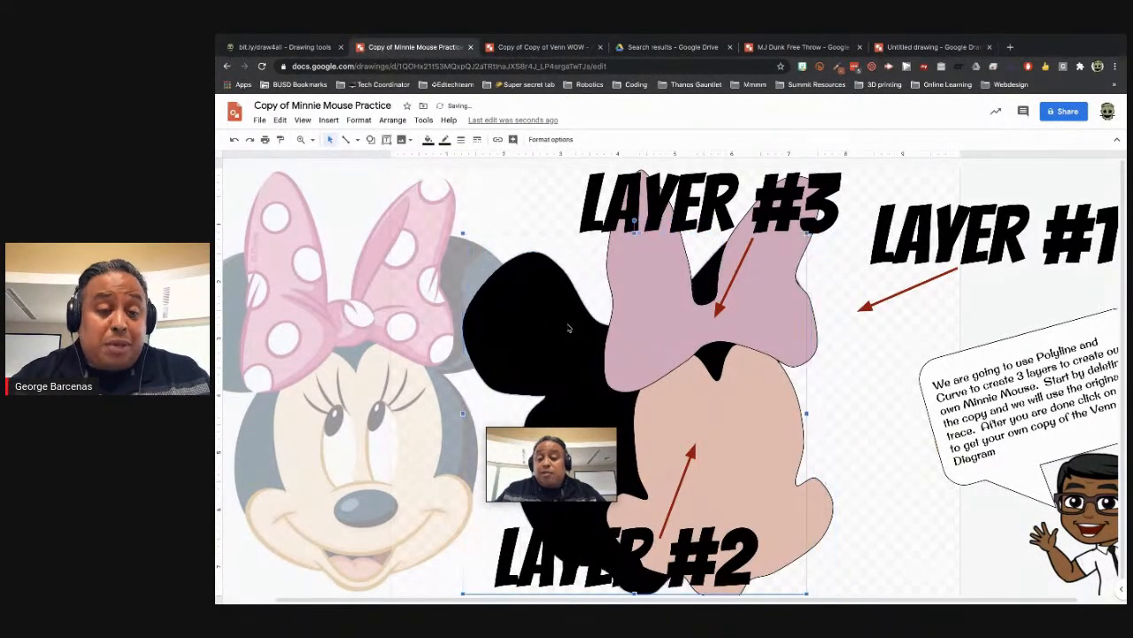
pyautogui.press('Left')
pyautogui.press('Left')
pyautogui.press('Left')
pyautogui.press('Left')
pyautogui.press('Left')
pyautogui.press('Left')
pyautogui.press('Left')
pyautogui.press('Left')
pyautogui.press('Left')
pyautogui.press('Left')
pyautogui.press('Left')
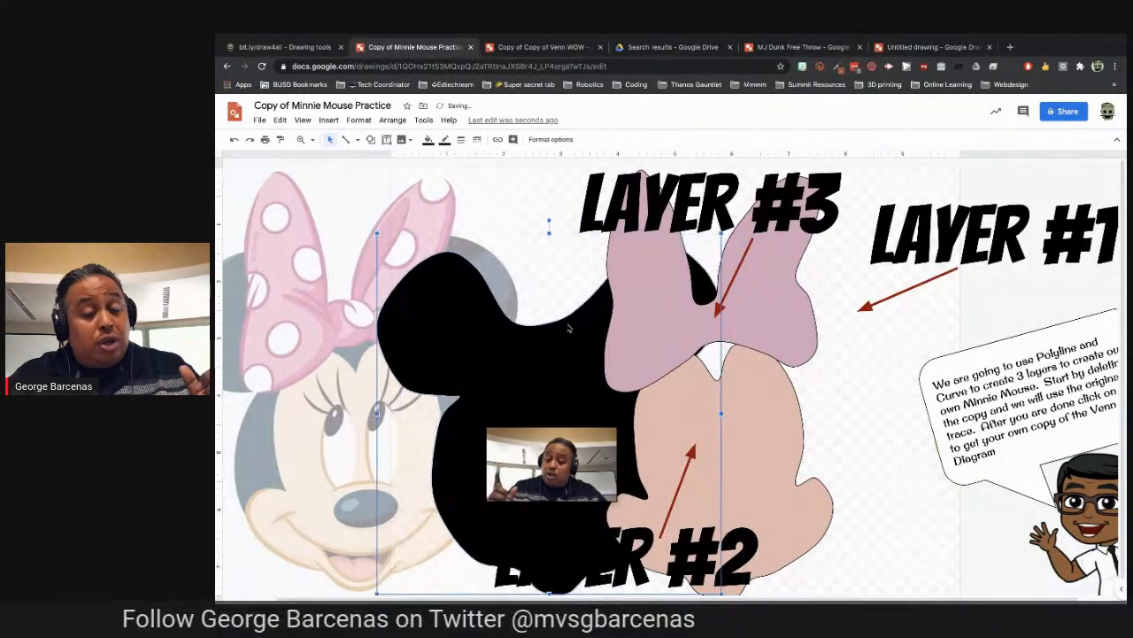
pyautogui.press('Left')
pyautogui.press('Left')
pyautogui.press('Left')
pyautogui.press('Left')
pyautogui.press('Left')
pyautogui.press('Left')
pyautogui.press('Left')
pyautogui.press('Left')
pyautogui.press('Left')
pyautogui.press('Left')
pyautogui.press('Left')
pyautogui.press('Left')
pyautogui.press('Left')
pyautogui.press('Left')
pyautogui.press('Left')
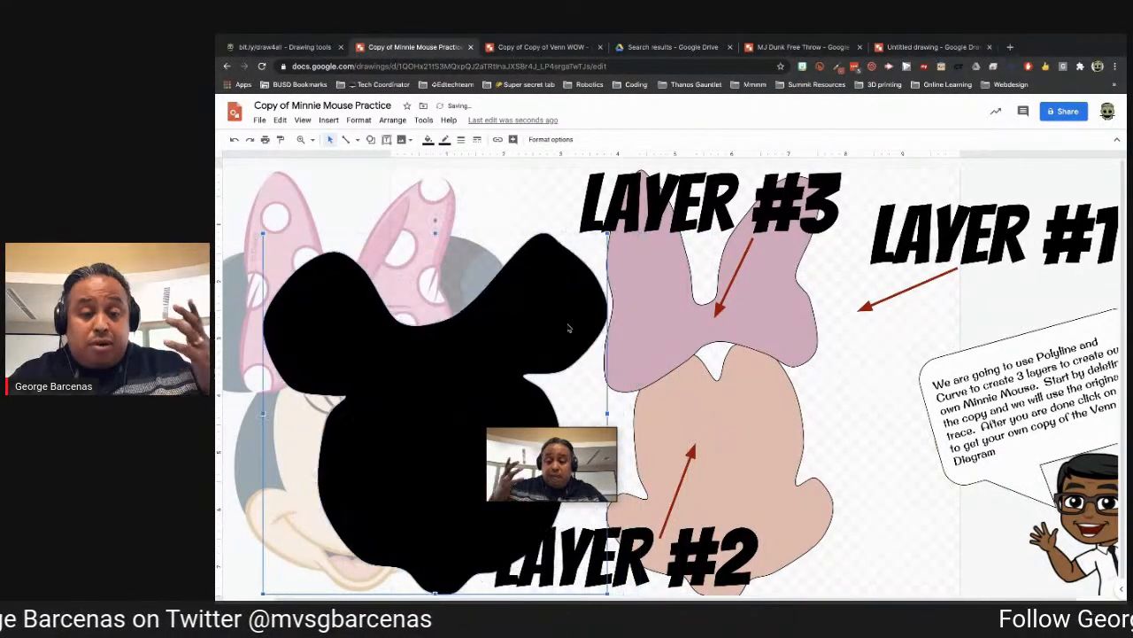
pyautogui.press('Left')
pyautogui.press('Left')
pyautogui.press('Left')
pyautogui.press('Left')
pyautogui.press('Left')
pyautogui.press('Left')
pyautogui.press('Left')
pyautogui.press('Left')
pyautogui.press('Left')
pyautogui.press('Left')
pyautogui.press('Left')
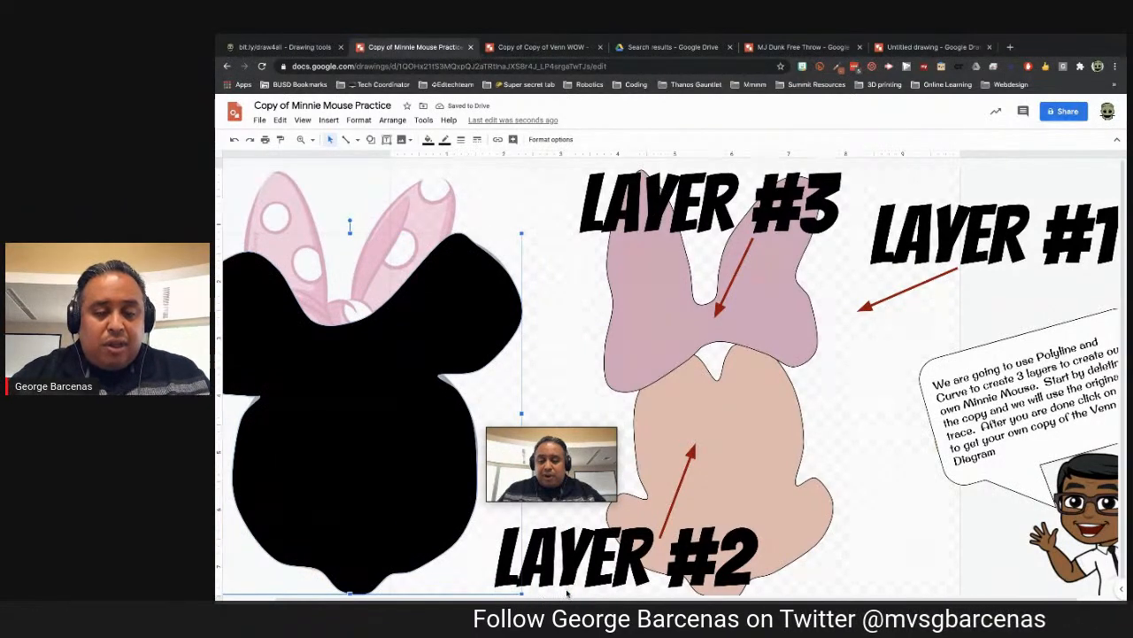
pyautogui.moveTo(567, 597); pyautogui.dragTo(511, 599)
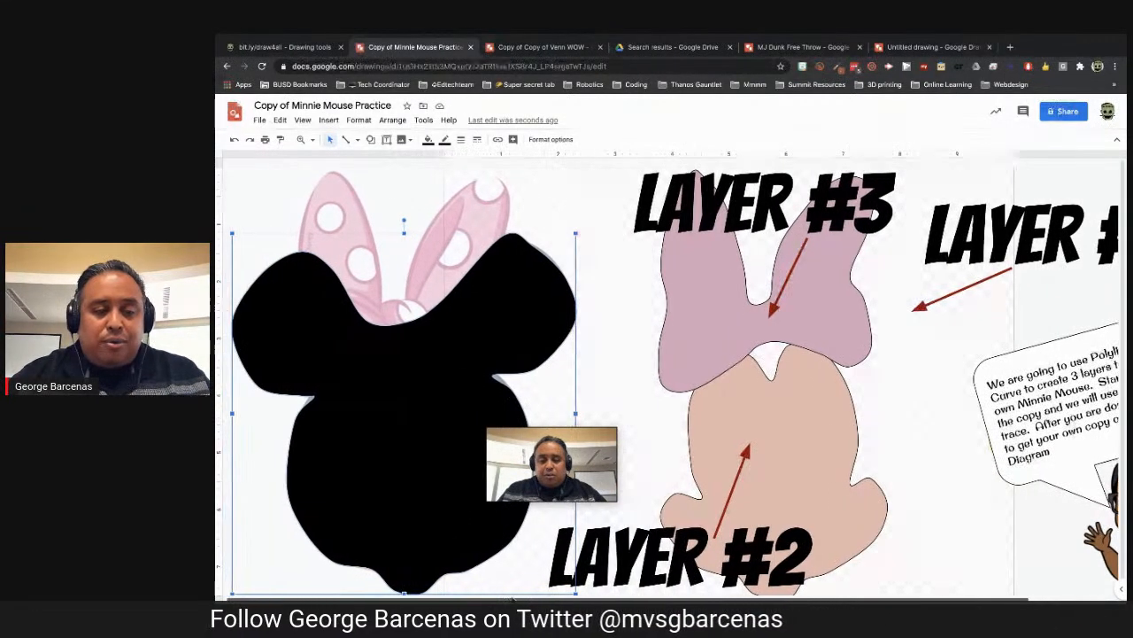
# Edit the black head shape's points, pulling the lowest chin point up and inward to reshape the outline above the original's chin.
pyautogui.moveTo(559, 447); pyautogui.dragTo(414, 457)
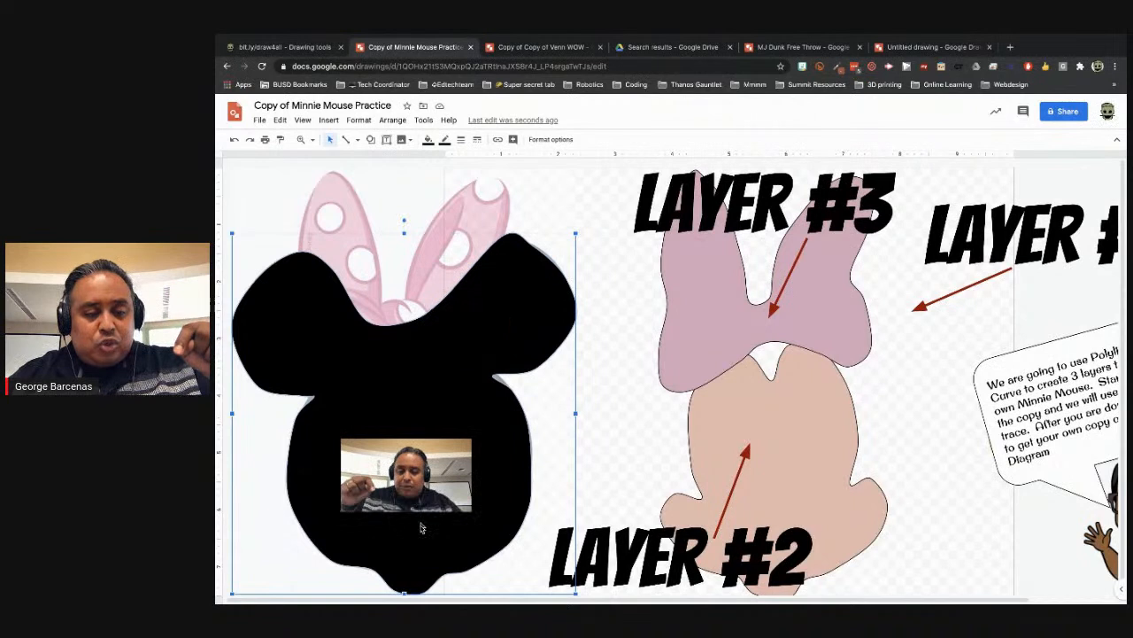
pyautogui.doubleClick(413, 564)
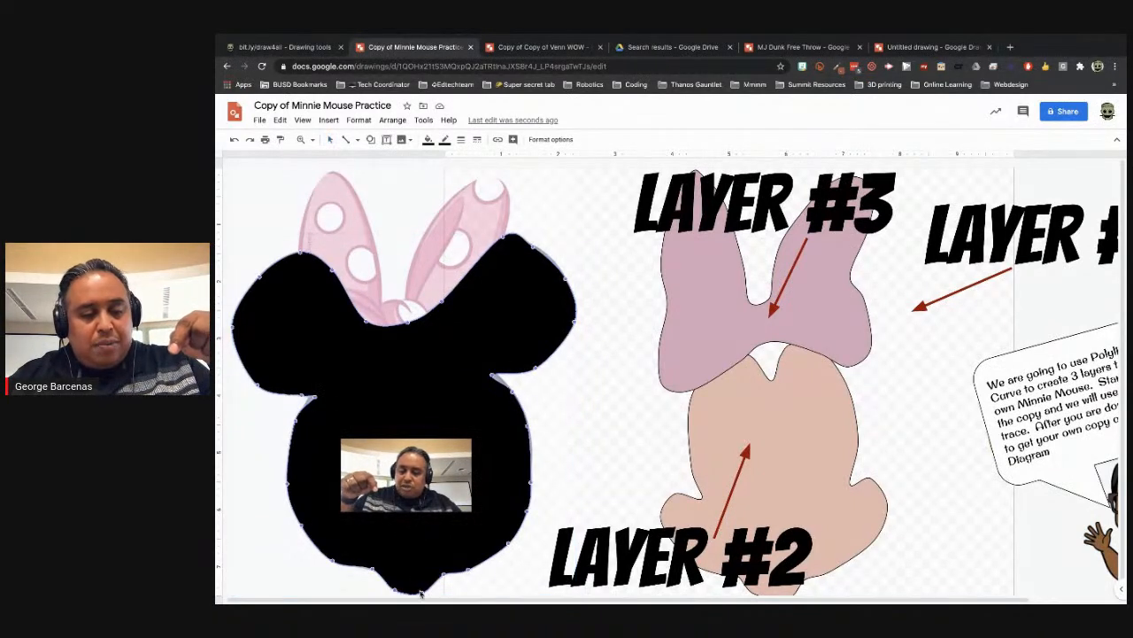
pyautogui.moveTo(420, 589); pyautogui.dragTo(396, 554)
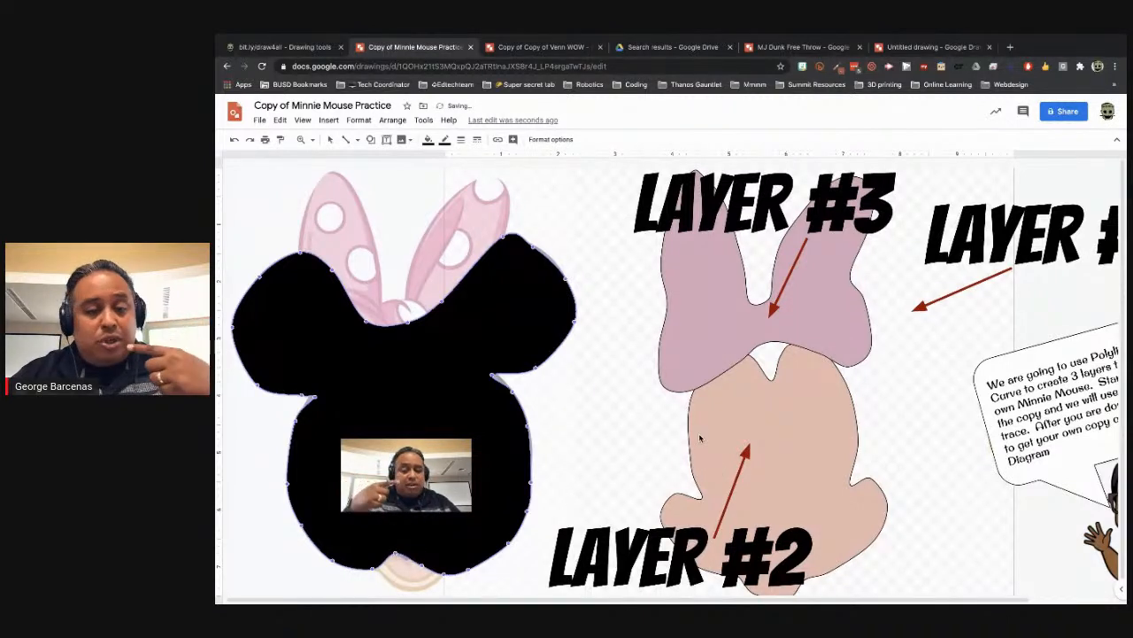
pyautogui.press('Escape')
# Move the skin-colored Layer #2 face shape horizontally onto the black head shape, aligned with the original's face.
pyautogui.click(709, 426)
pyautogui.press('Left')
pyautogui.press('Left')
pyautogui.press('Left')
pyautogui.press('Left')
pyautogui.press('Left')
pyautogui.press('Left')
pyautogui.press('Left')
pyautogui.press('Left')
pyautogui.press('Left')
pyautogui.press('Left')
pyautogui.press('Left')
pyautogui.press('Left')
pyautogui.press('Left')
pyautogui.press('Left')
pyautogui.press('Left')
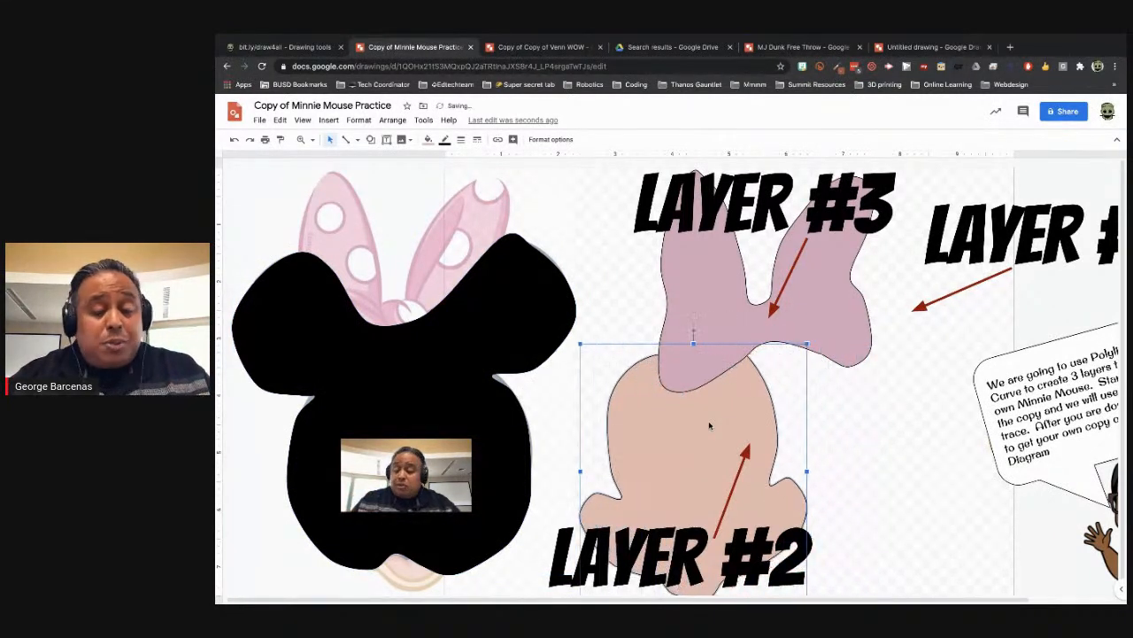
pyautogui.press('Left')
pyautogui.press('Left')
pyautogui.press('Left')
pyautogui.press('Left')
pyautogui.press('Left')
pyautogui.press('Left')
pyautogui.press('Left')
pyautogui.press('Left')
pyautogui.press('Left')
pyautogui.press('Left')
pyautogui.press('Left')
pyautogui.press('Left')
pyautogui.press('Left')
pyautogui.press('Left')
pyautogui.press('Left')
pyautogui.press('Left')
pyautogui.press('Left')
pyautogui.press('Left')
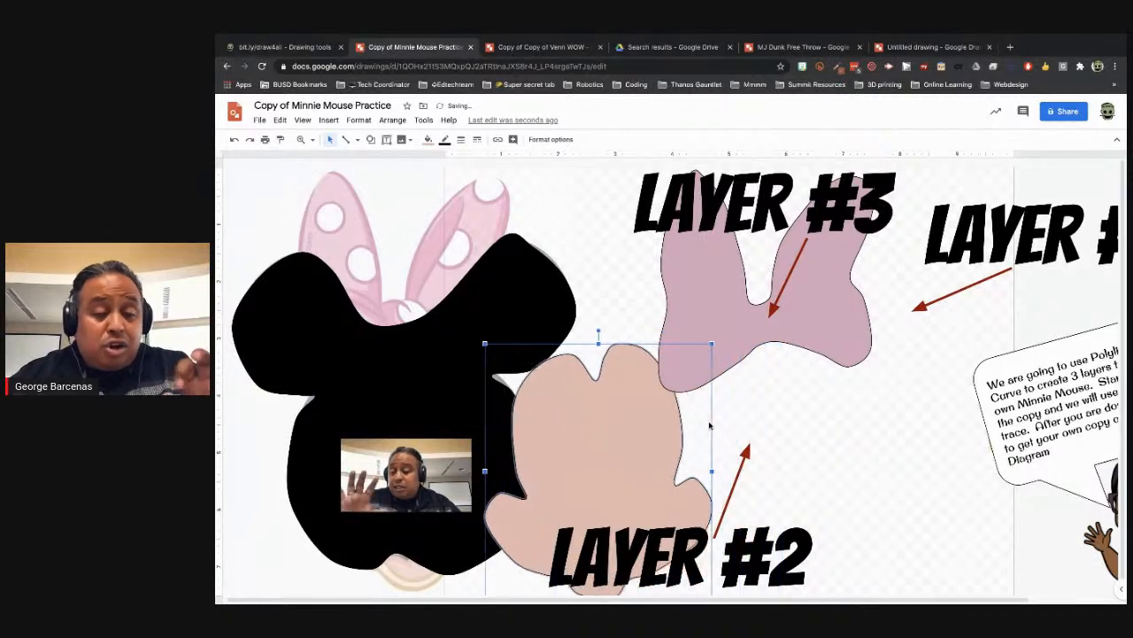
pyautogui.press('Left')
pyautogui.press('Left')
pyautogui.press('Left')
pyautogui.press('Left')
pyautogui.press('Left')
pyautogui.press('Left')
pyautogui.press('Left')
pyautogui.press('Left')
pyautogui.press('Left')
pyautogui.press('Left')
pyautogui.press('Left')
pyautogui.press('Left')
pyautogui.press('Left')
pyautogui.press('Left')
pyautogui.press('Left')
pyautogui.press('Left')
pyautogui.press('Left')
pyautogui.press('Left')
pyautogui.press('Left')
pyautogui.press('Left')
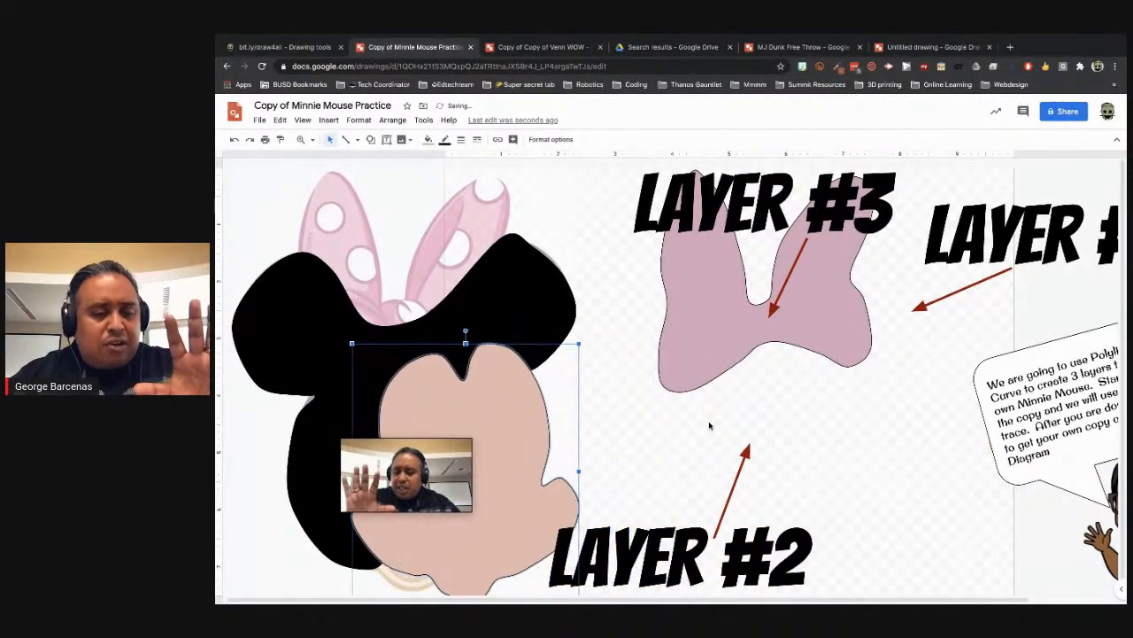
pyautogui.press('Left')
pyautogui.press('Left')
pyautogui.press('Left')
pyautogui.press('Left')
pyautogui.press('Left')
pyautogui.press('Left')
pyautogui.press('Left')
pyautogui.press('Left')
pyautogui.press('Left')
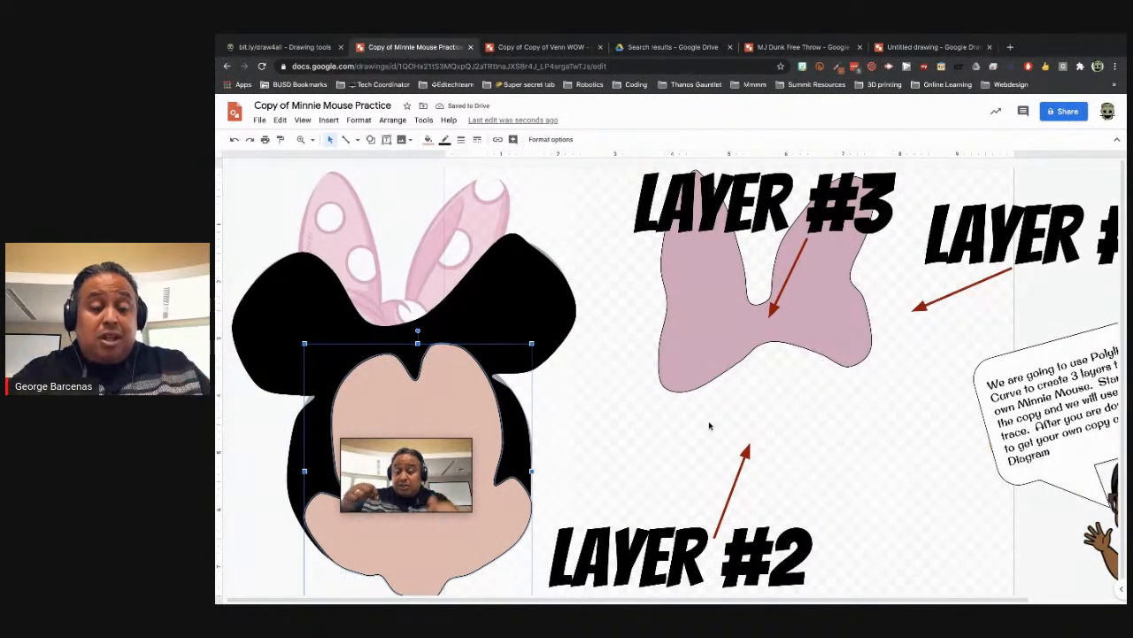
# Move the pink Layer #3 bow shape horizontally onto the original Minnie Mouse picture's bow, above the black head shape.
pyautogui.click(701, 341)
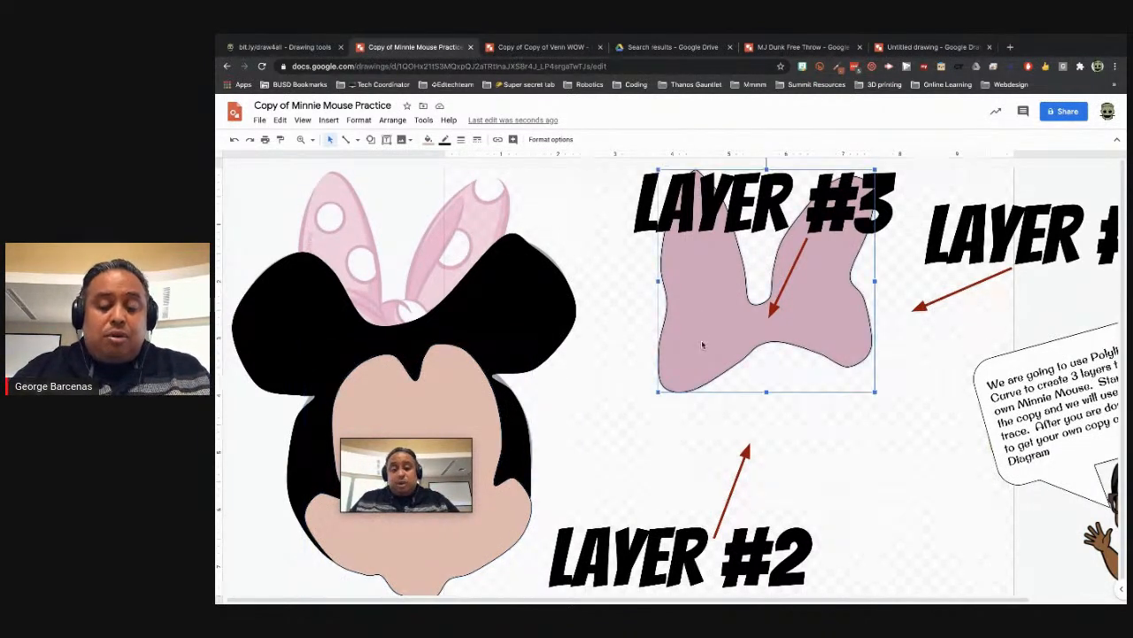
pyautogui.press('Left')
pyautogui.press('Left')
pyautogui.press('Left')
pyautogui.press('Left')
pyautogui.press('Left')
pyautogui.press('Left')
pyautogui.press('Left')
pyautogui.press('Left')
pyautogui.press('Left')
pyautogui.press('Left')
pyautogui.press('Left')
pyautogui.press('Left')
pyautogui.press('Left')
pyautogui.press('Left')
pyautogui.press('Left')
pyautogui.press('Left')
pyautogui.press('Left')
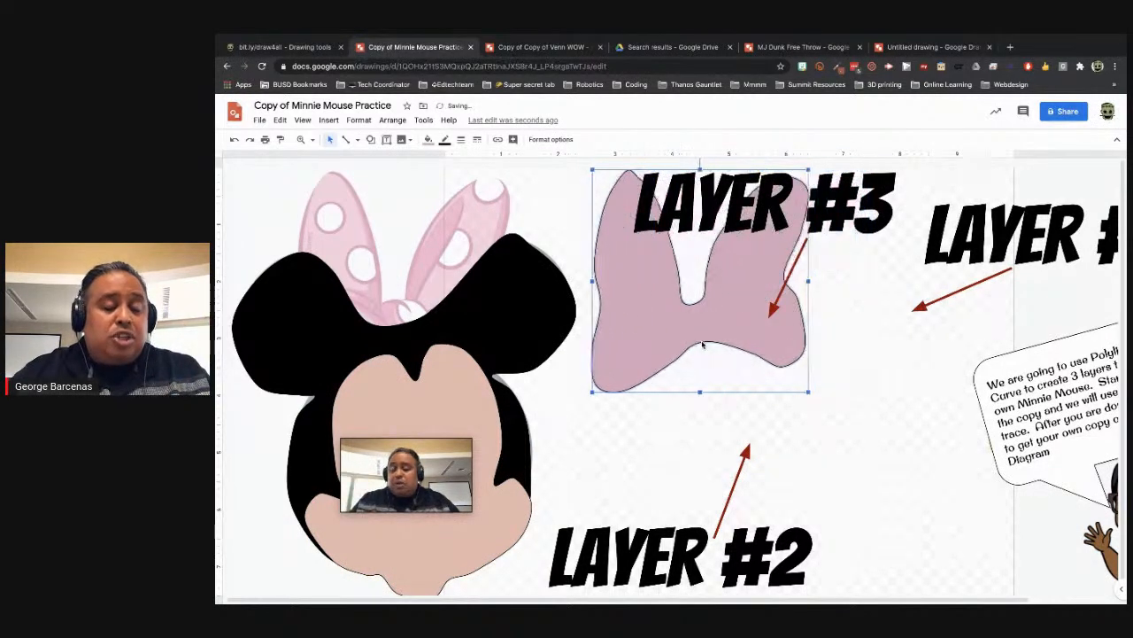
pyautogui.press('Left')
pyautogui.press('Left')
pyautogui.press('Left')
pyautogui.press('Left')
pyautogui.press('Left')
pyautogui.press('Left')
pyautogui.press('Left')
pyautogui.press('Left')
pyautogui.press('Left')
pyautogui.press('Left')
pyautogui.press('Left')
pyautogui.press('Left')
pyautogui.press('Left')
pyautogui.press('Left')
pyautogui.press('Left')
pyautogui.press('Left')
pyautogui.press('Left')
pyautogui.press('Left')
pyautogui.press('Left')
pyautogui.press('Left')
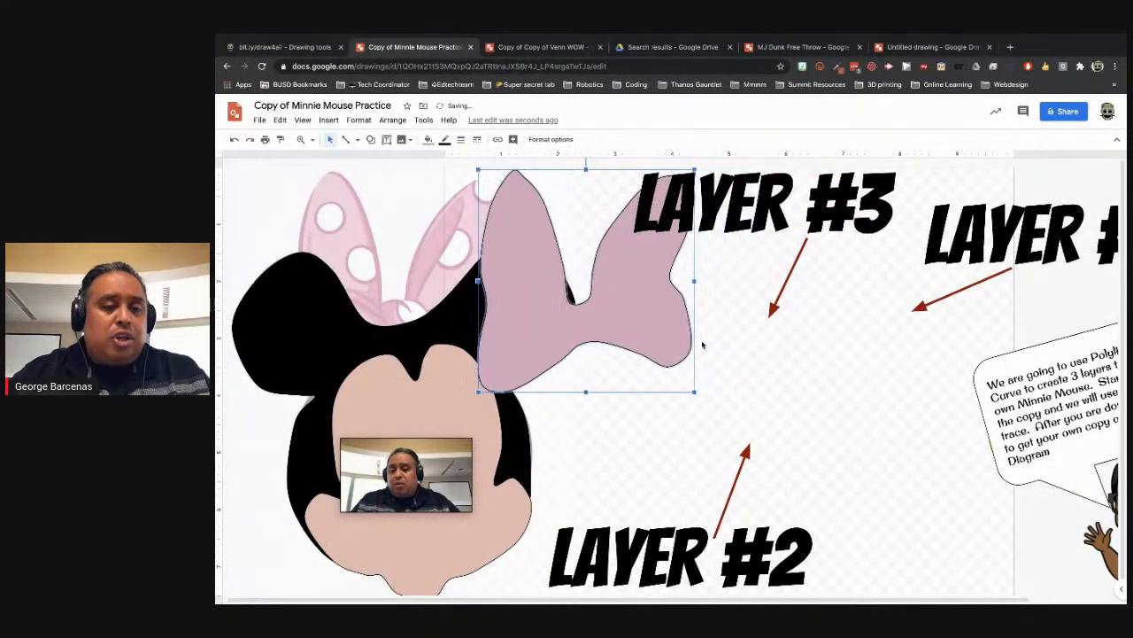
pyautogui.press('Left')
pyautogui.press('Left')
pyautogui.press('Left')
pyautogui.press('Left')
pyautogui.press('Left')
pyautogui.press('Left')
pyautogui.press('Left')
pyautogui.press('Left')
pyautogui.press('Left')
pyautogui.press('Left')
pyautogui.press('Left')
pyautogui.press('Left')
pyautogui.press('Left')
pyautogui.press('Left')
pyautogui.press('Left')
pyautogui.press('Left')
pyautogui.press('Left')
pyautogui.press('Left')
pyautogui.press('Left')
pyautogui.press('Left')
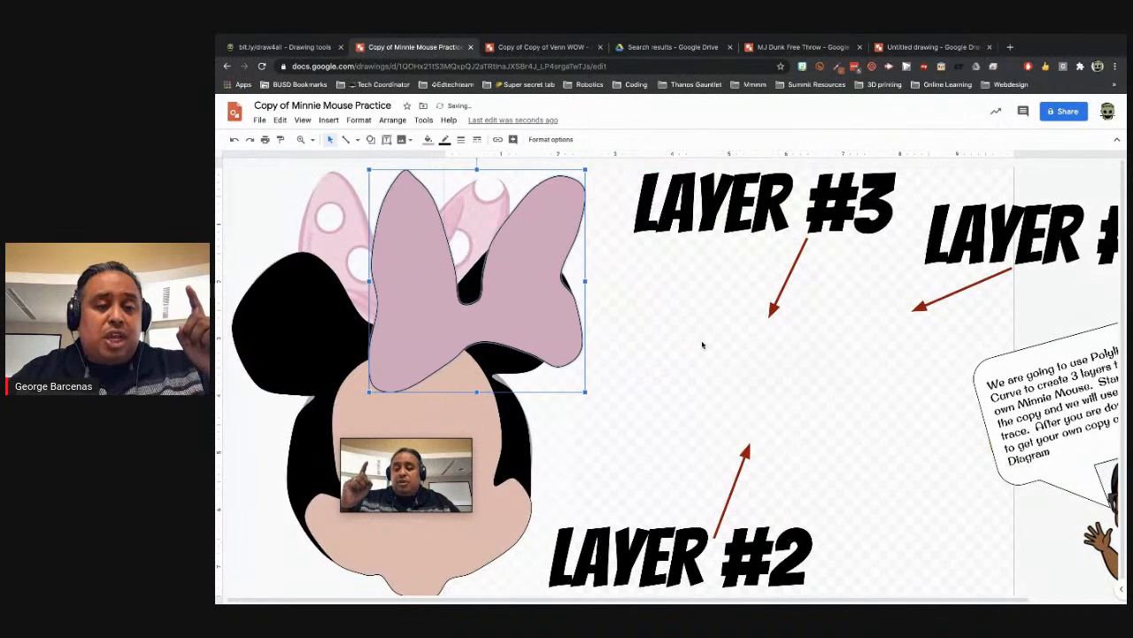
pyautogui.press('Left')
pyautogui.press('Left')
pyautogui.press('Left')
pyautogui.press('Left')
pyautogui.press('Left')
pyautogui.press('Left')
pyautogui.press('Left')
pyautogui.press('Left')
pyautogui.press('Left')
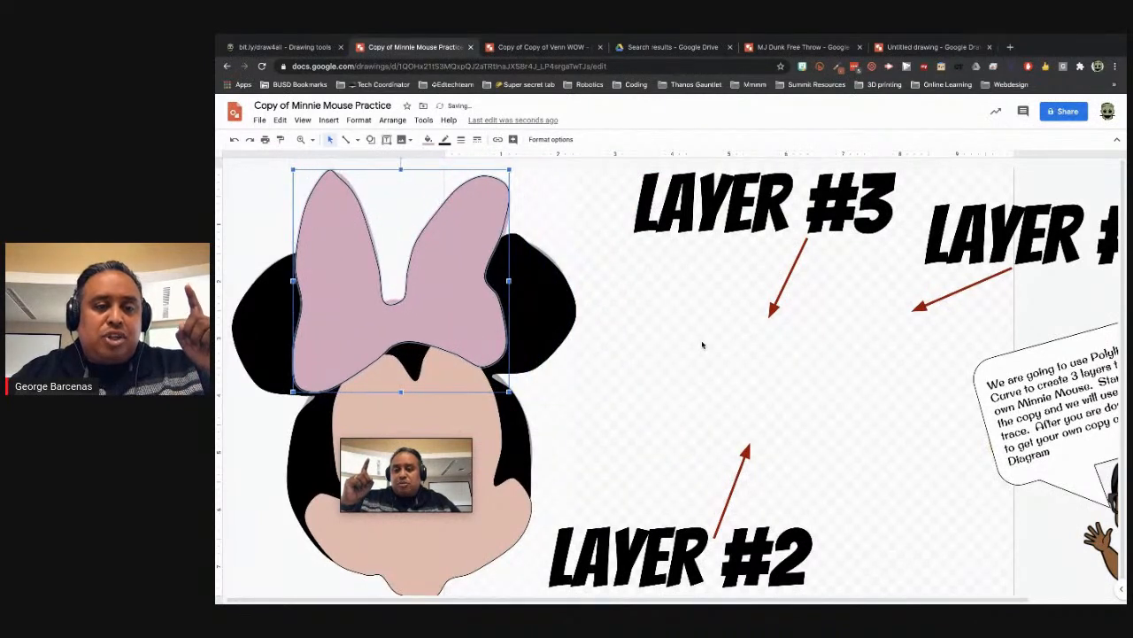
pyautogui.press('Right')
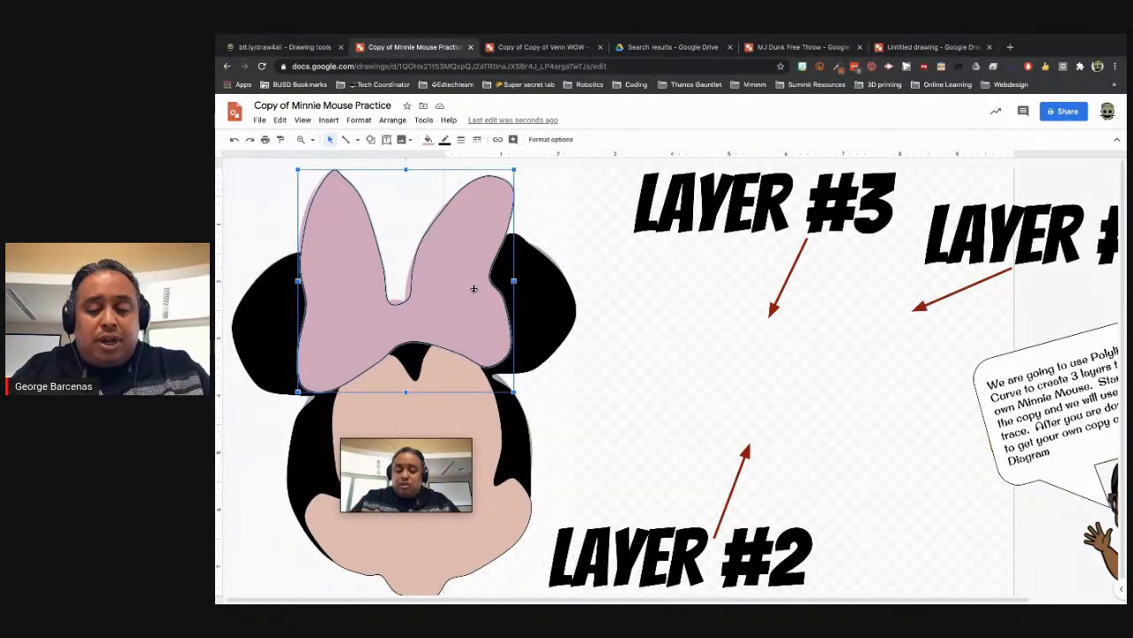
# Delete the pink bow, skin-colored face and black head shapes stacked on the original Minnie Mouse picture.
pyautogui.press('Delete')
pyautogui.click(426, 383)
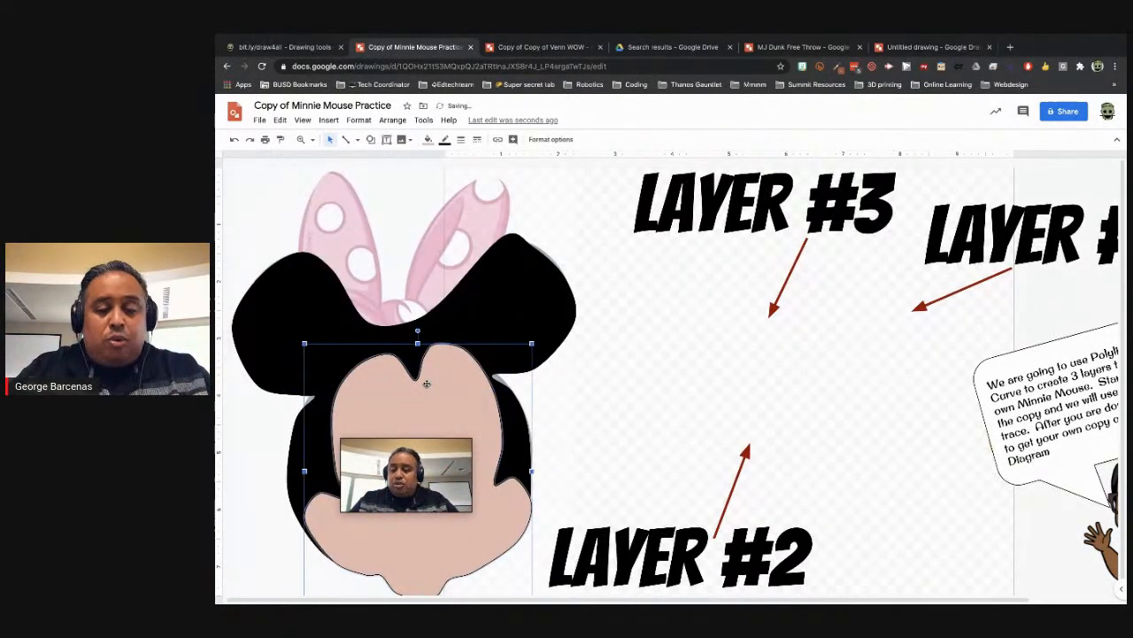
pyautogui.press('Delete')
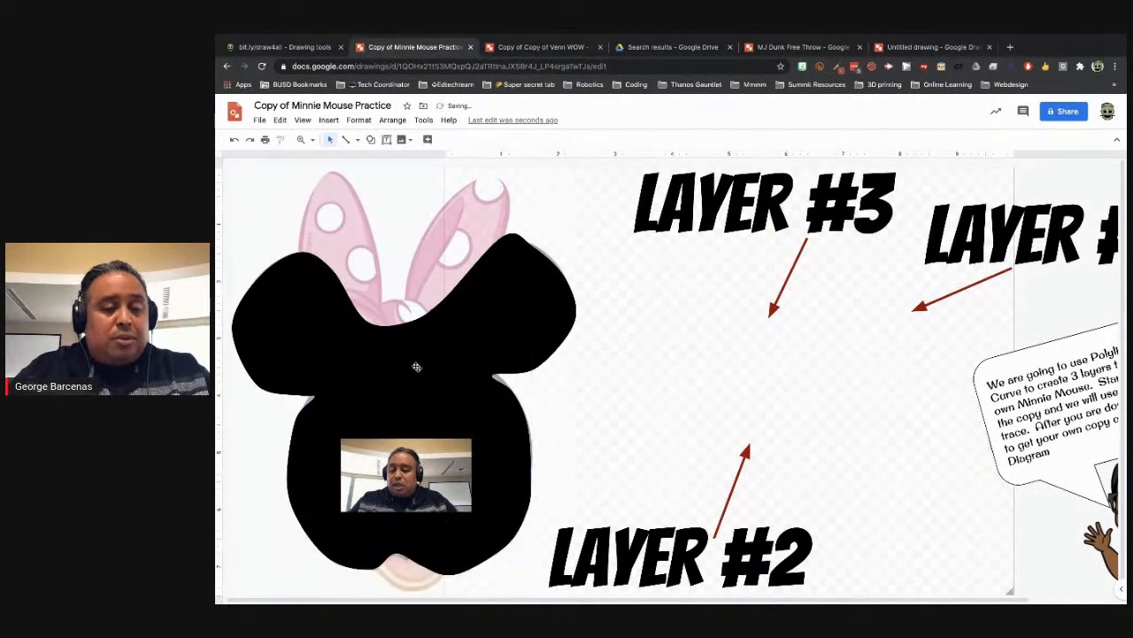
pyautogui.click(406, 362)
pyautogui.press('Delete')
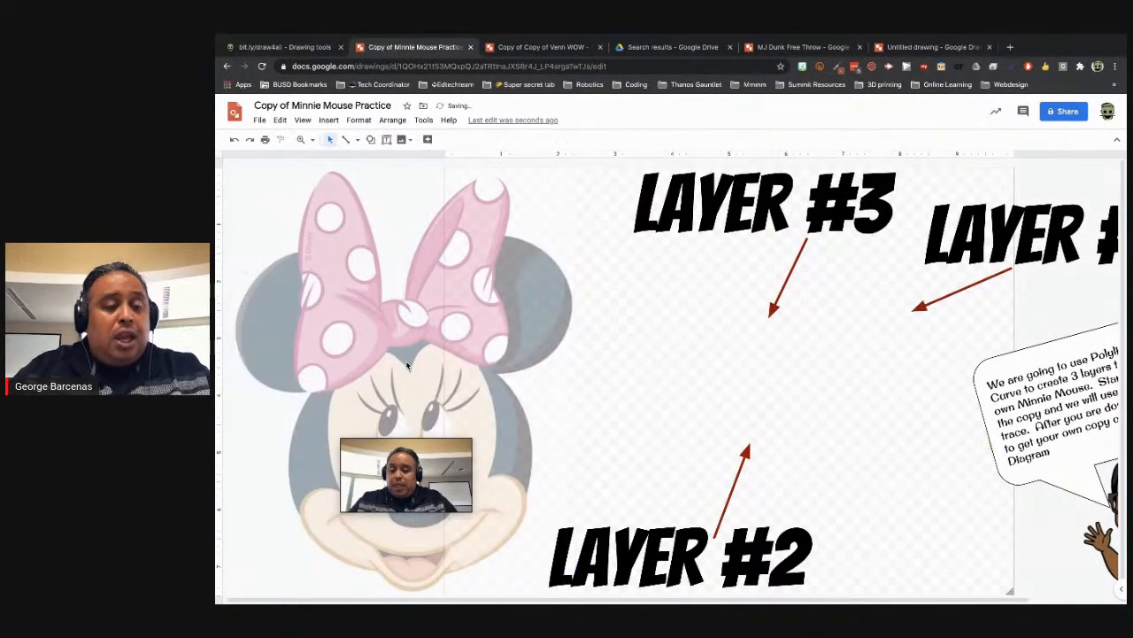
# Delete all the layer labels, red arrows, the instruction speech bubble and its character, keeping only the faded Minnie Mouse picture.
pyautogui.moveTo(386, 466); pyautogui.dragTo(622, 373)
pyautogui.moveTo(627, 190); pyautogui.dragTo(1118, 582)
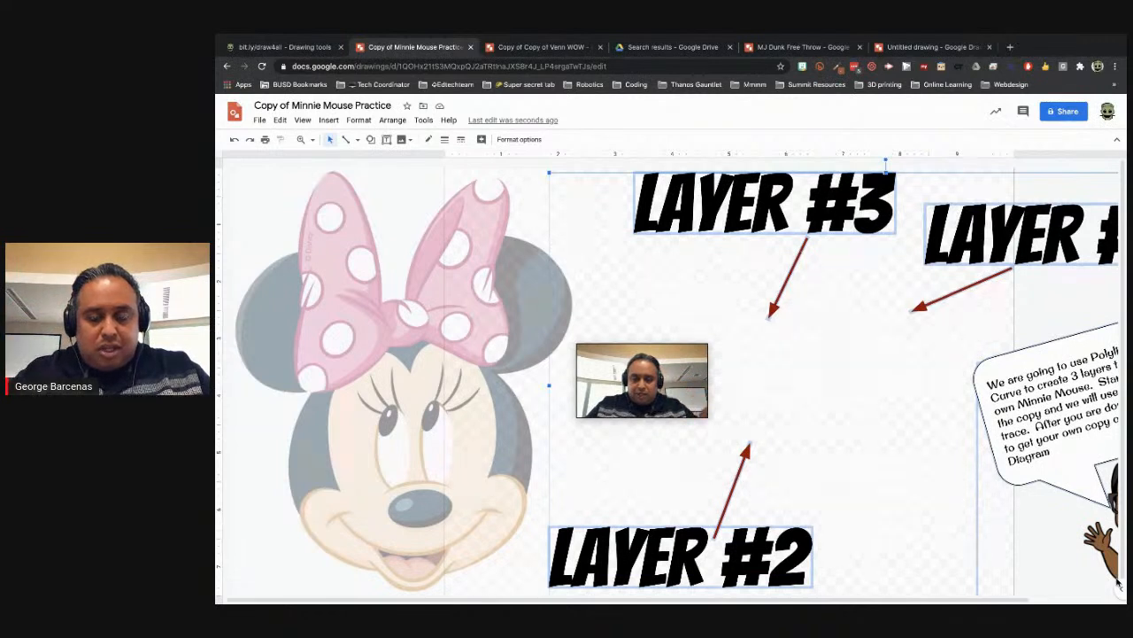
pyautogui.press('Delete')
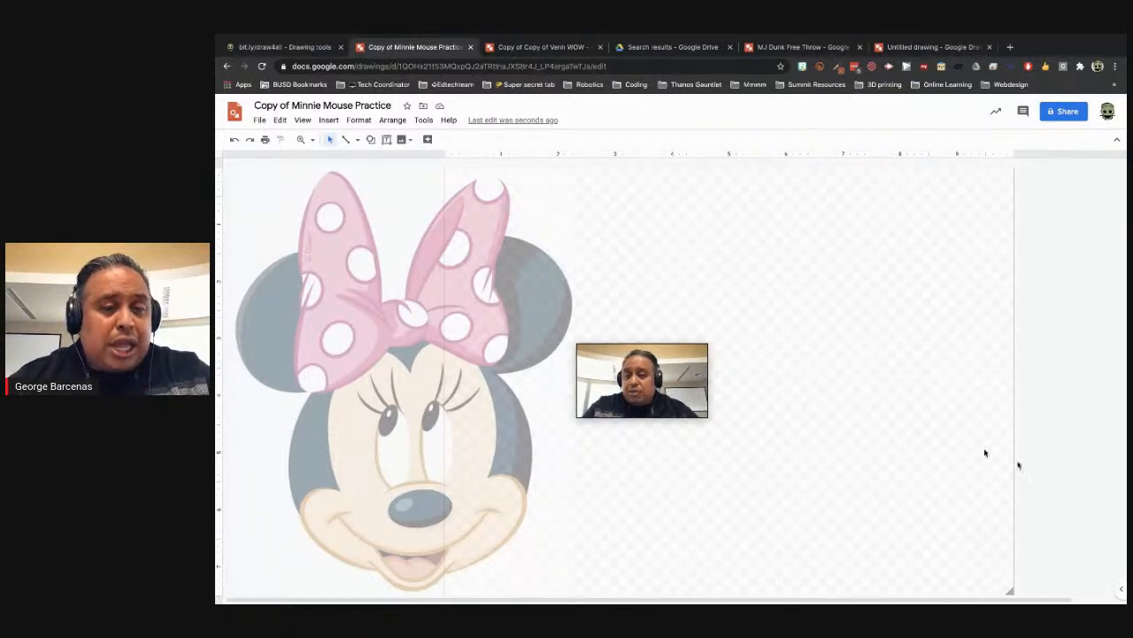
# Search the web for "goofy png" images to insert into the drawing.
pyautogui.moveTo(649, 377); pyautogui.dragTo(455, 179)
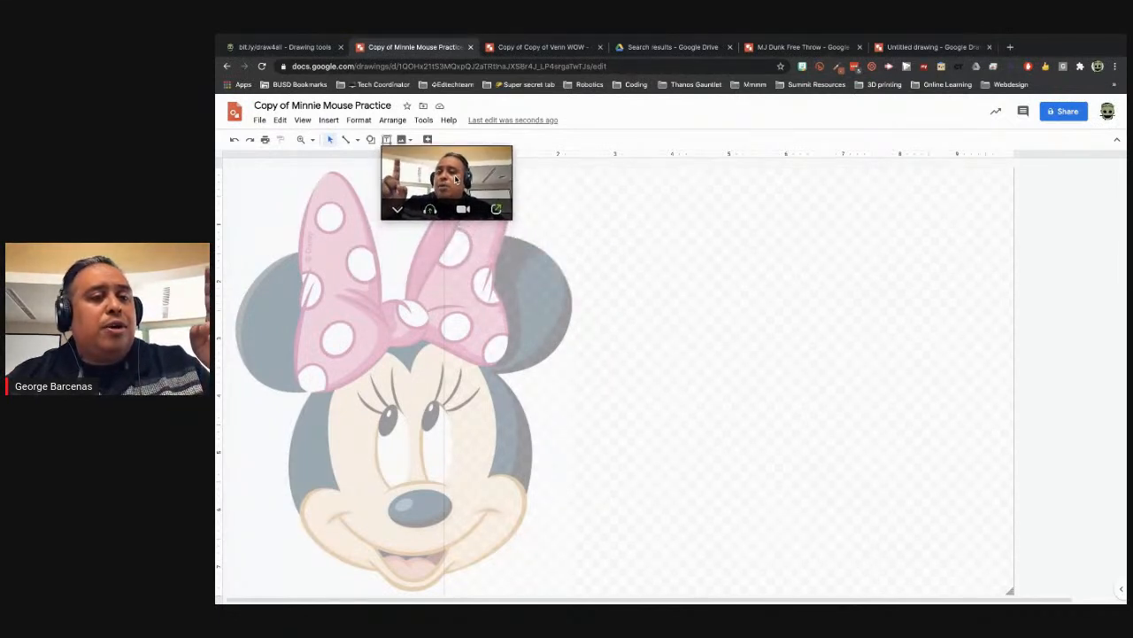
pyautogui.click(401, 139)
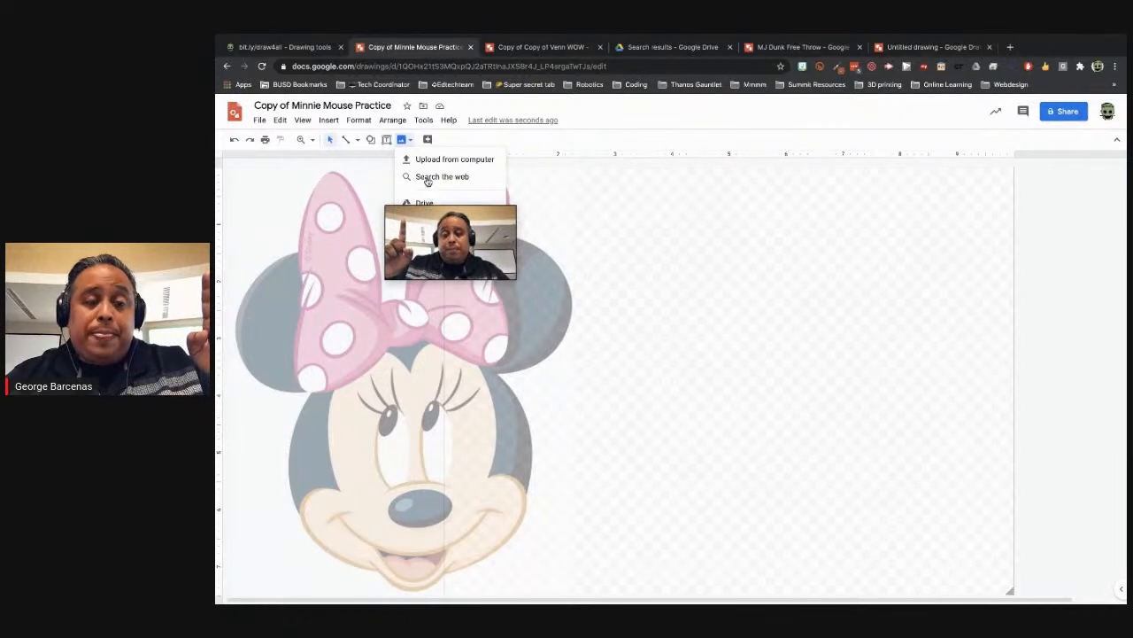
pyautogui.click(427, 179)
pyautogui.moveTo(448, 236); pyautogui.dragTo(885, 163)
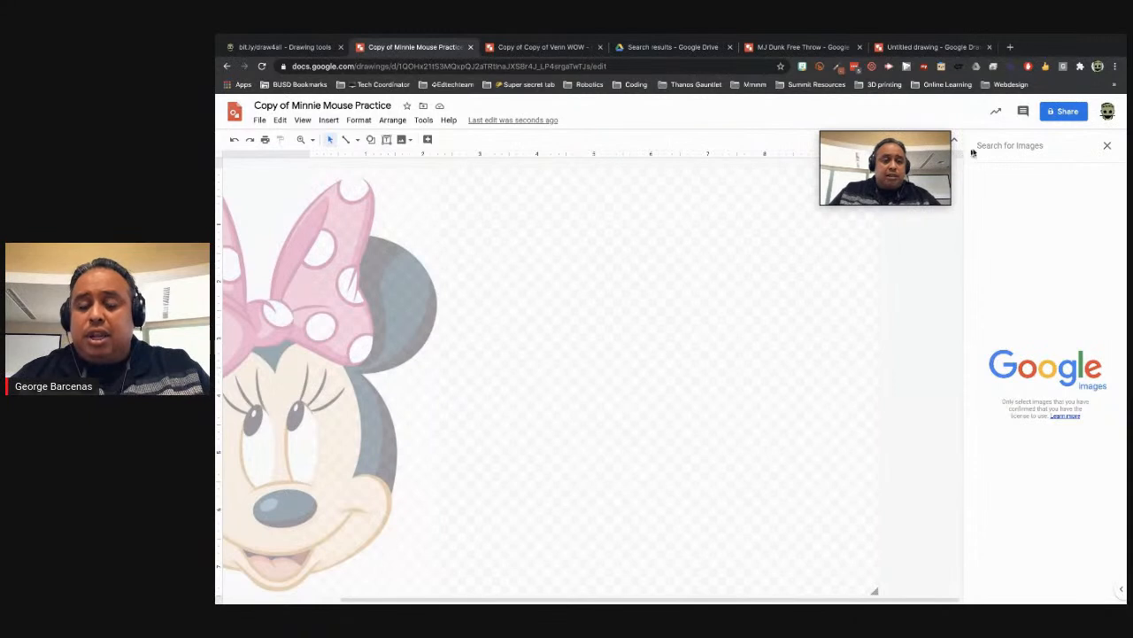
pyautogui.write('goofy')
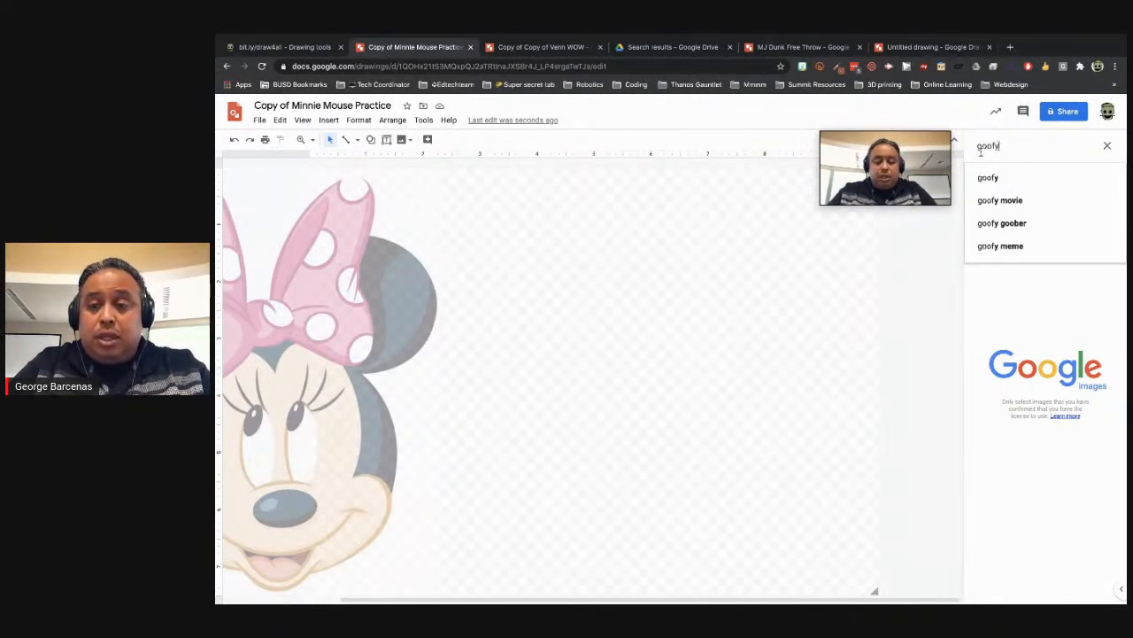
pyautogui.write(' png')
pyautogui.press('Return')
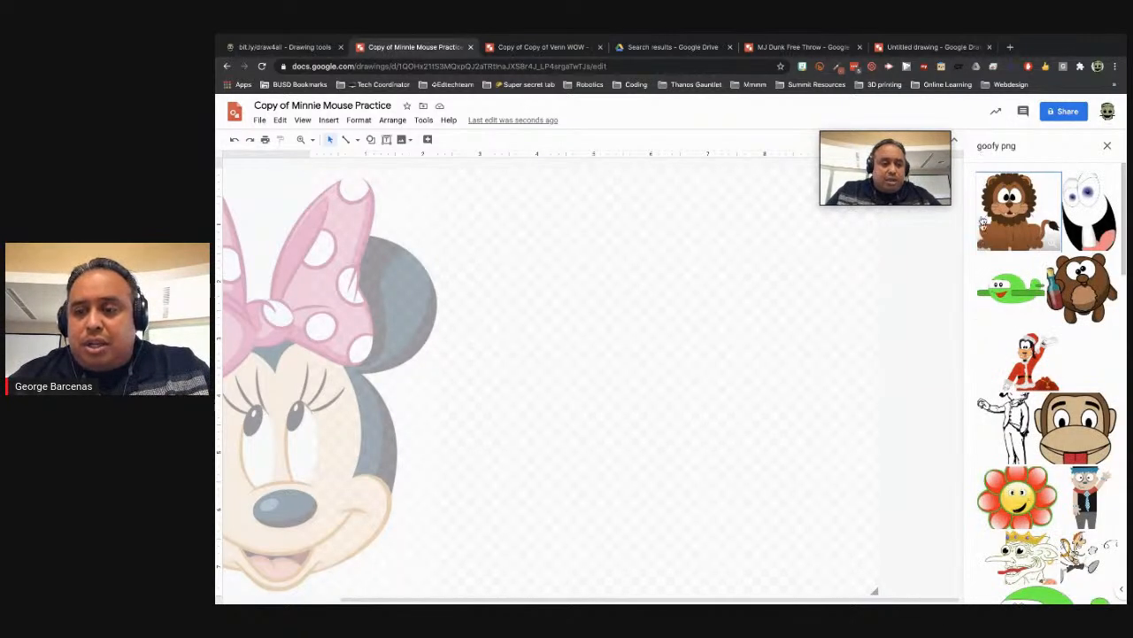
# Broaden the web image search to "goofy".
pyautogui.click(1026, 151)
pyautogui.press('BackSpace')
pyautogui.press('BackSpace')
pyautogui.press('BackSpace')
pyautogui.press('BackSpace')
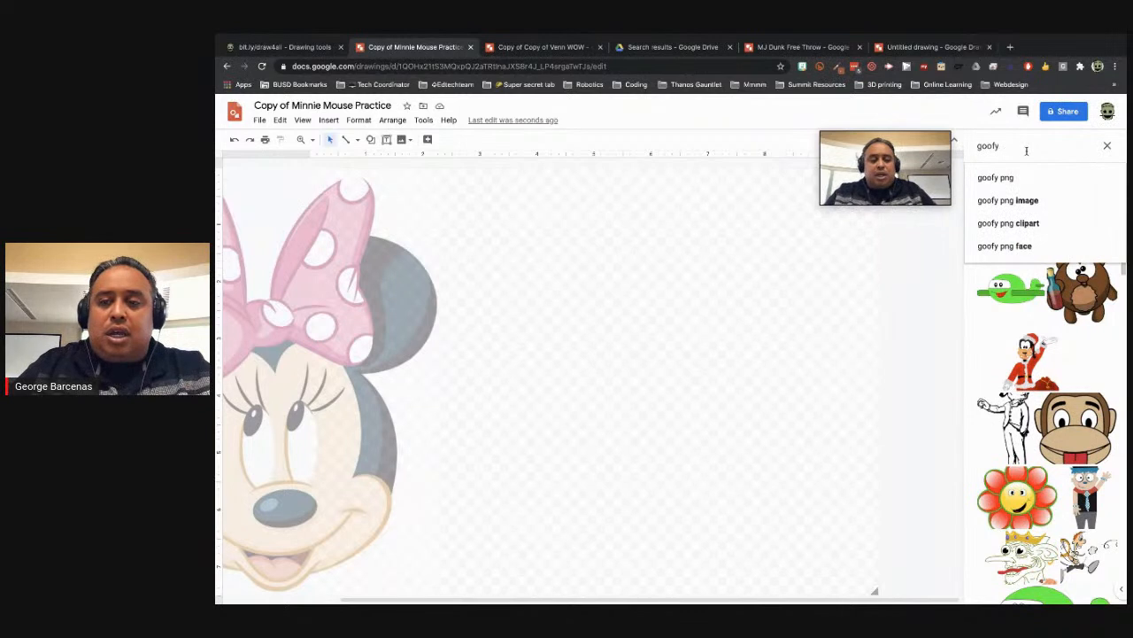
pyautogui.press('Return')
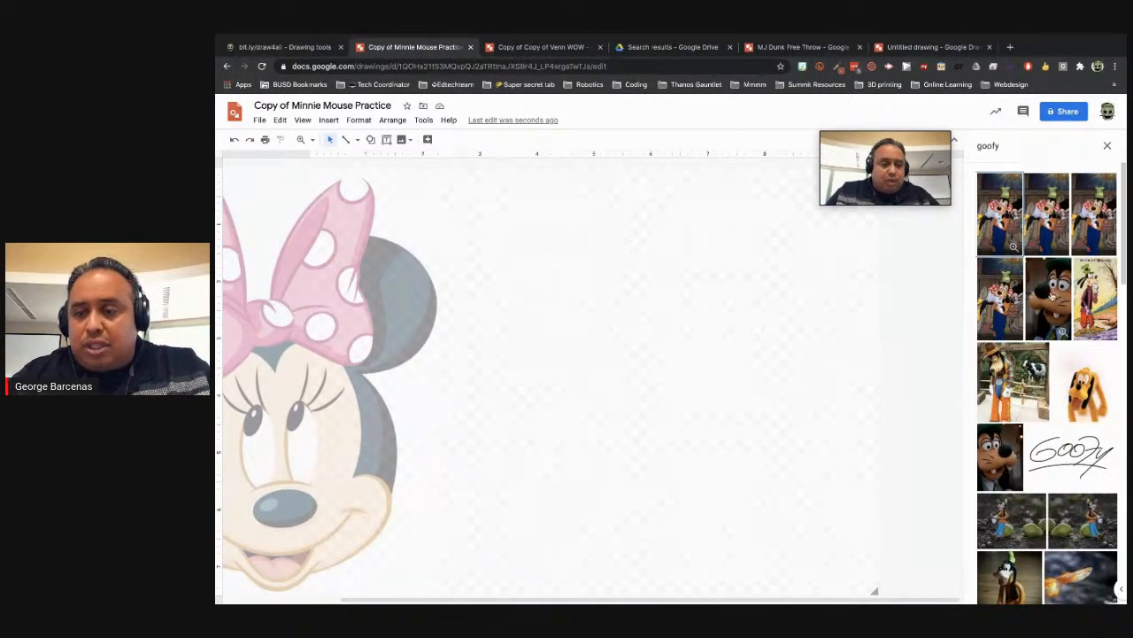
# Insert the close-up Goofy photo beside the Minnie Mouse picture, close the image search, and delete the photo.
pyautogui.moveTo(1052, 297); pyautogui.dragTo(781, 279)
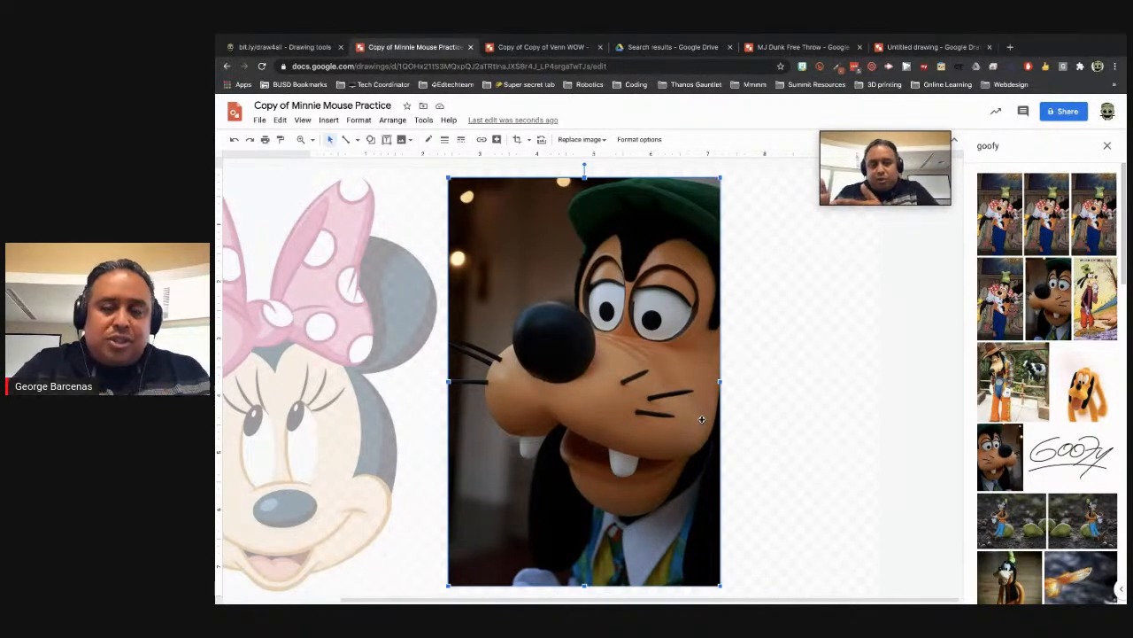
pyautogui.click(1107, 146)
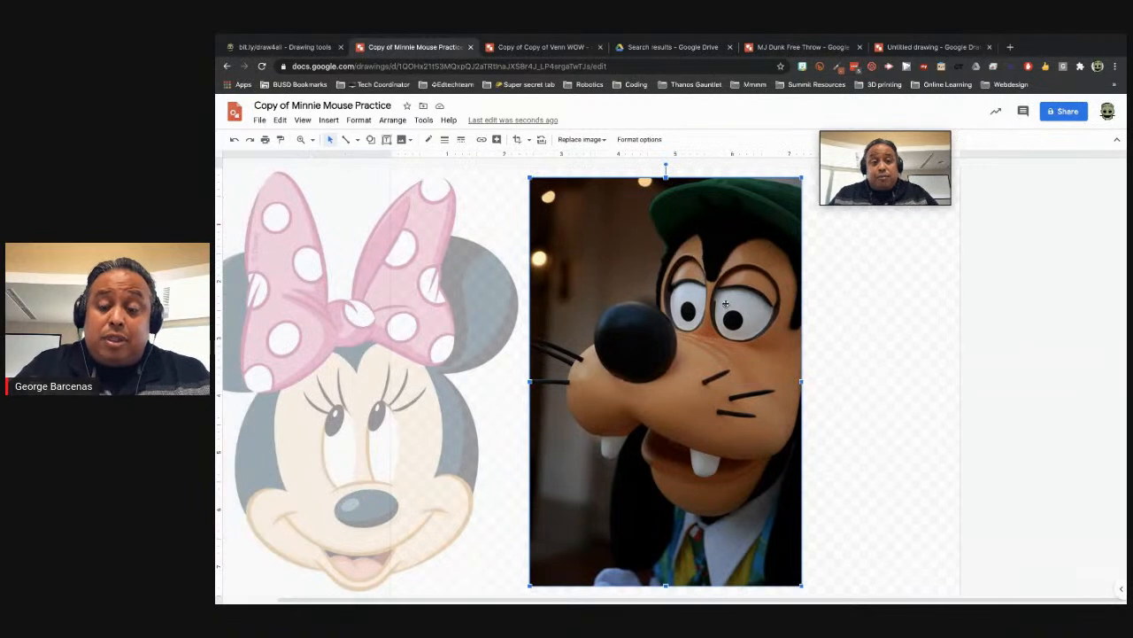
pyautogui.press('Delete')
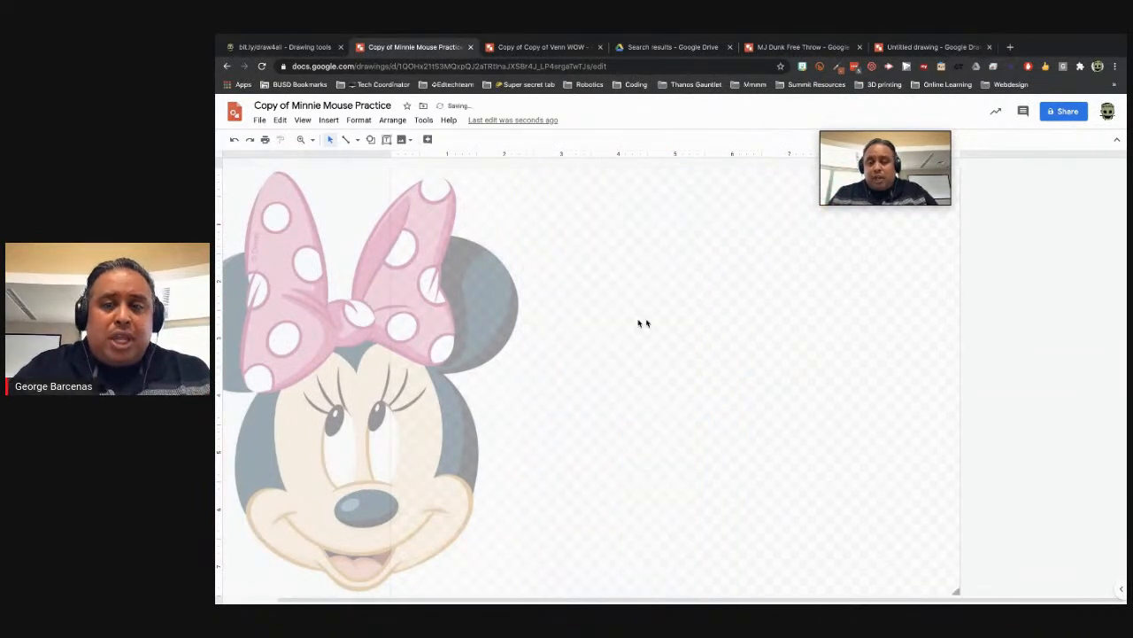
# Trace Minnie's ears and head as one closed shape with the Curve tool, placing one stray point far out beyond the cheek.
pyautogui.moveTo(850, 145); pyautogui.dragTo(371, 191)
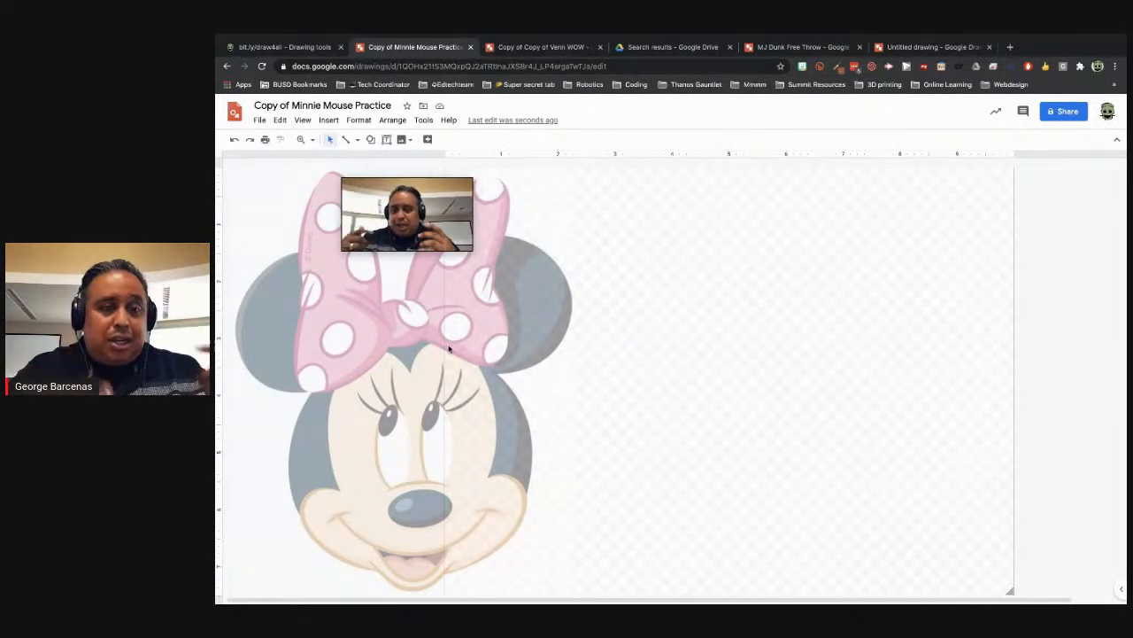
pyautogui.moveTo(405, 242)
pyautogui.moveTo(405, 203); pyautogui.dragTo(381, 184)
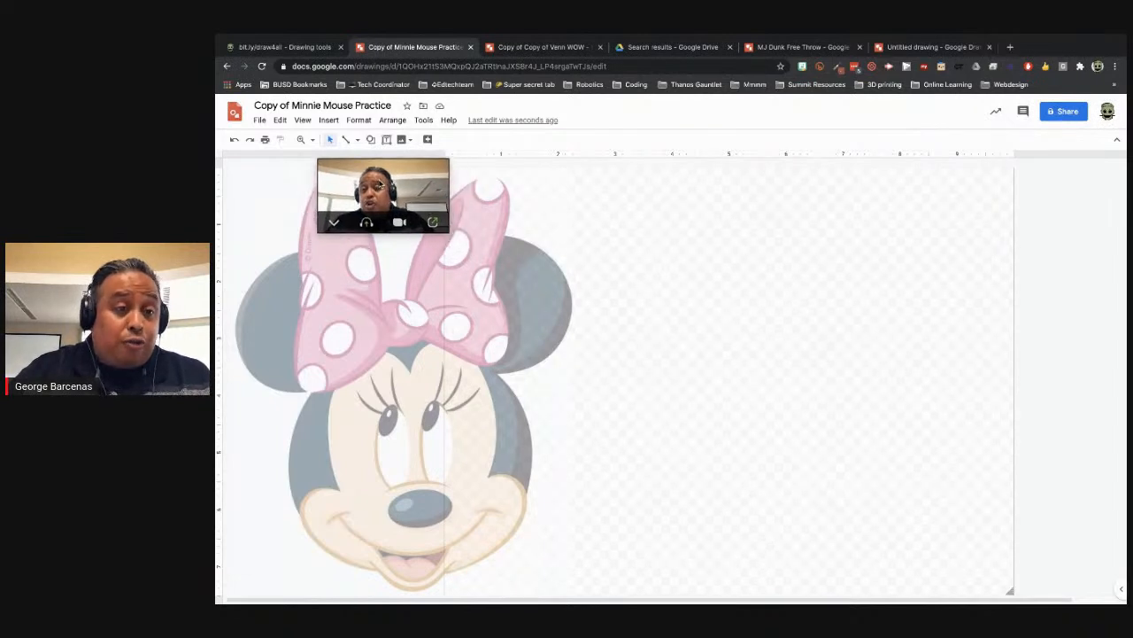
pyautogui.click(358, 142)
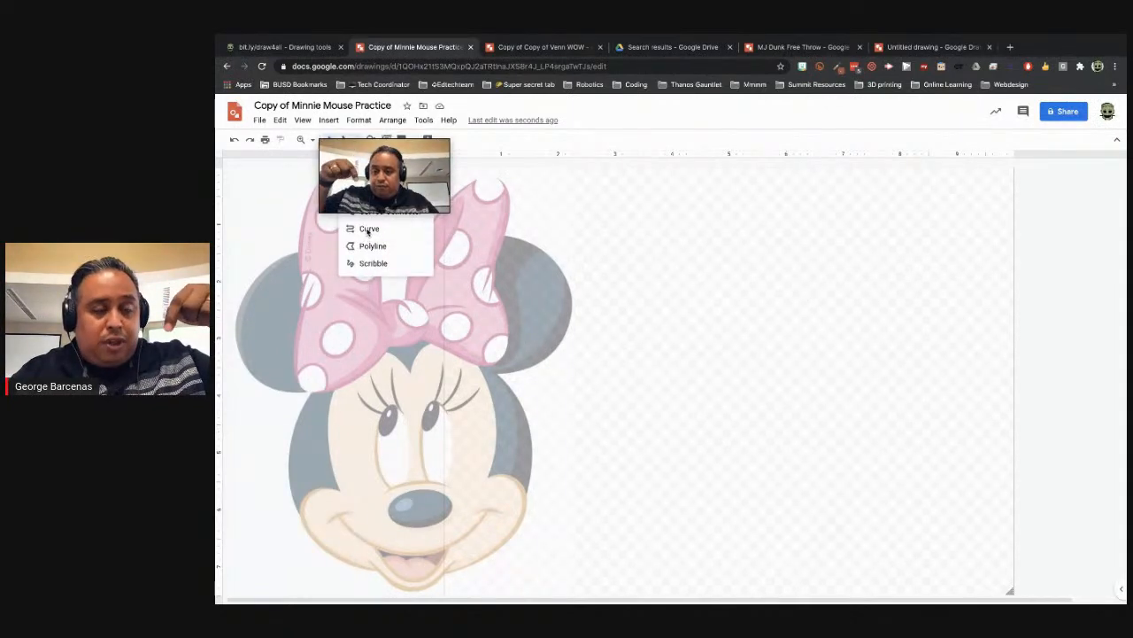
pyautogui.click(367, 231)
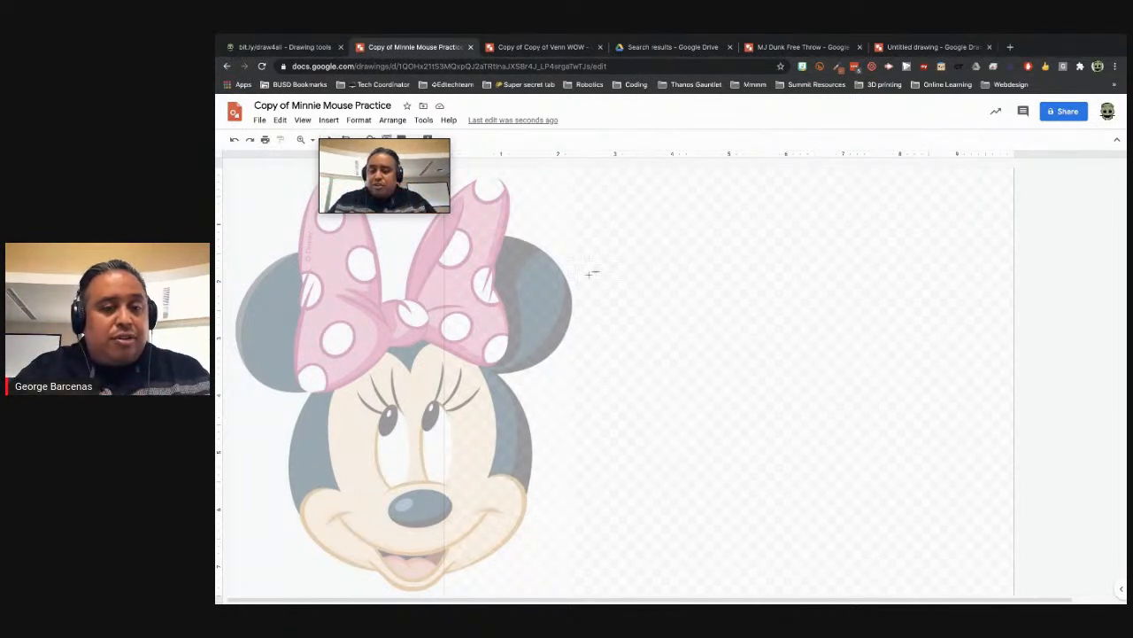
pyautogui.click(275, 258)
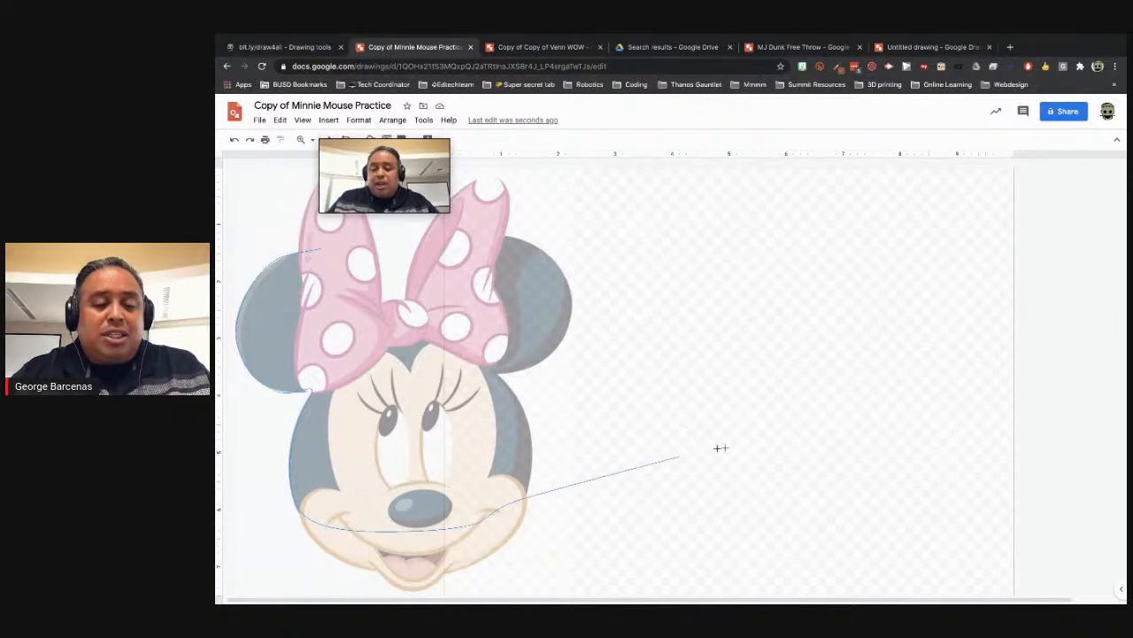
pyautogui.click(746, 437)
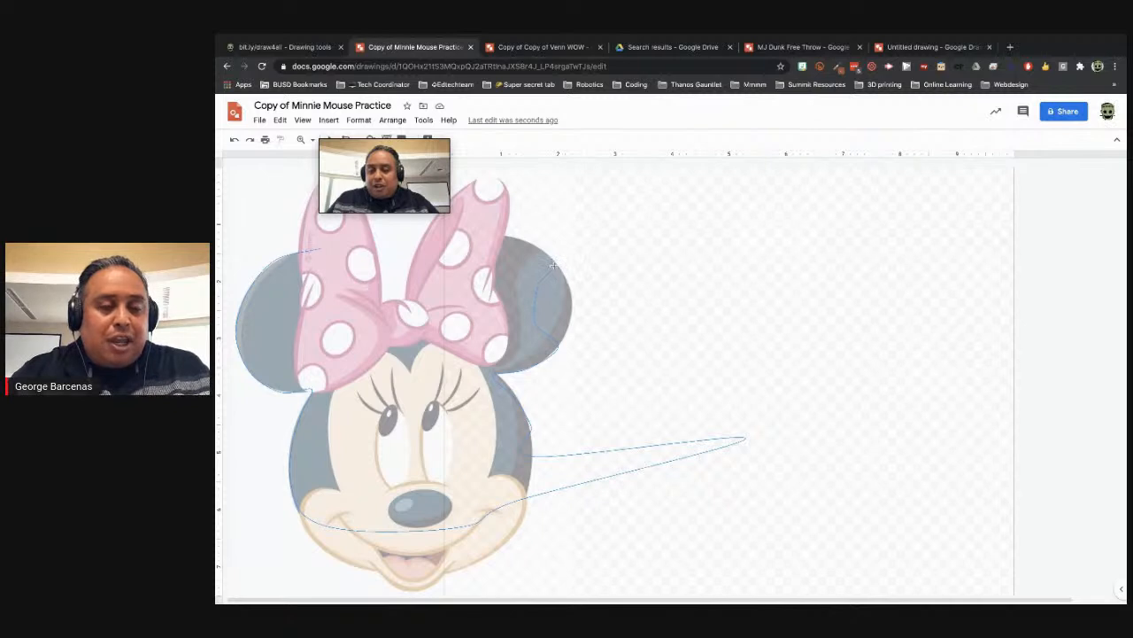
pyautogui.click(500, 235)
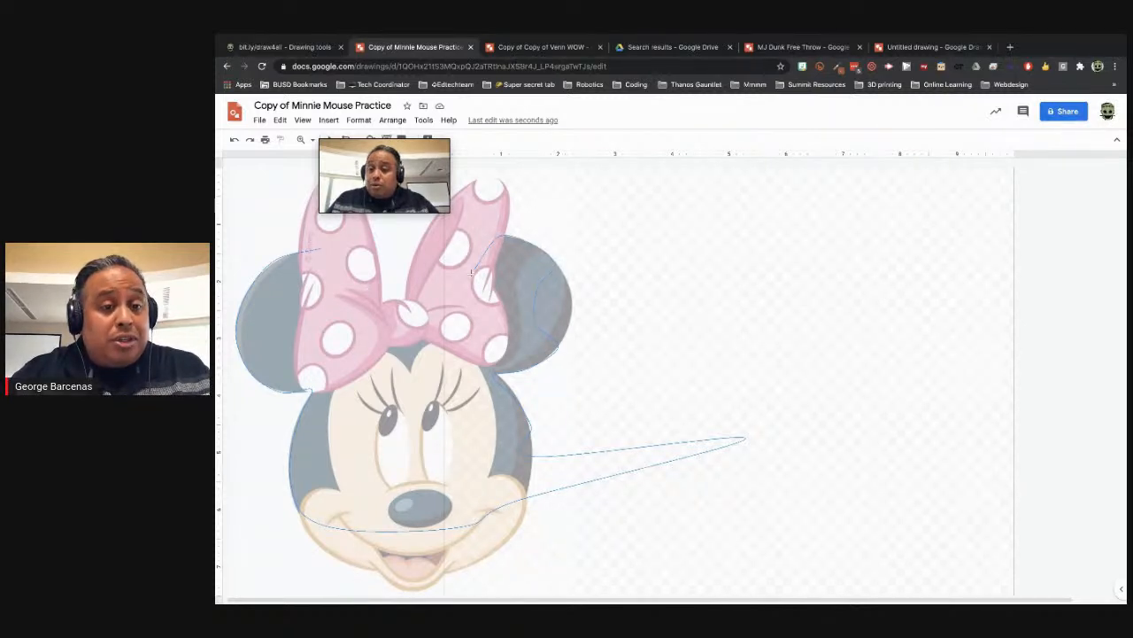
pyautogui.click(403, 320)
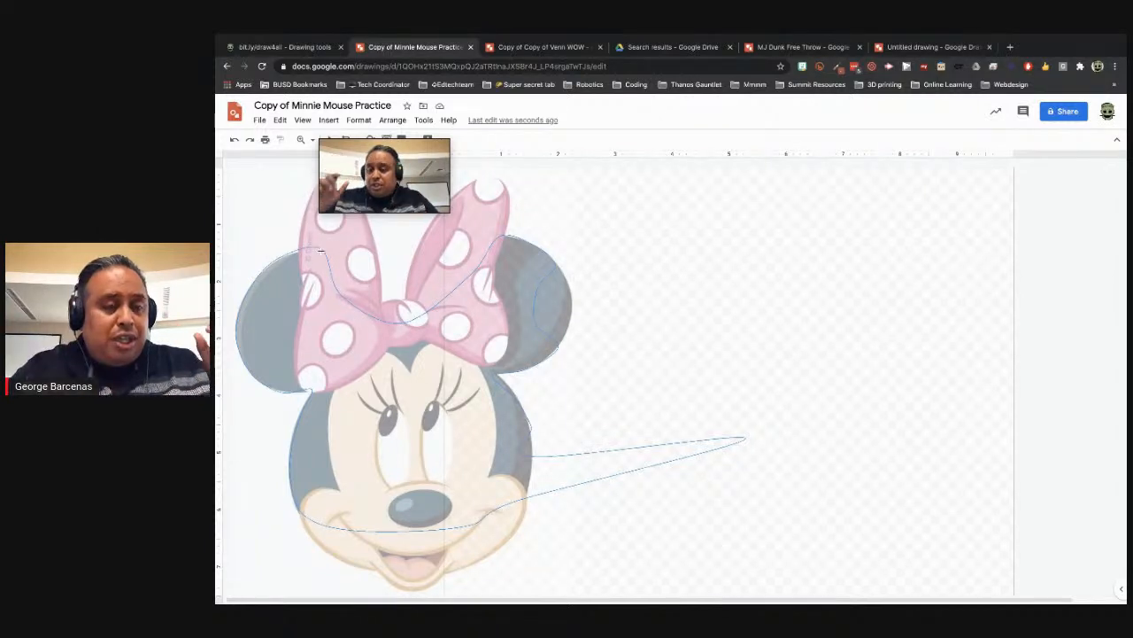
pyautogui.click(320, 252)
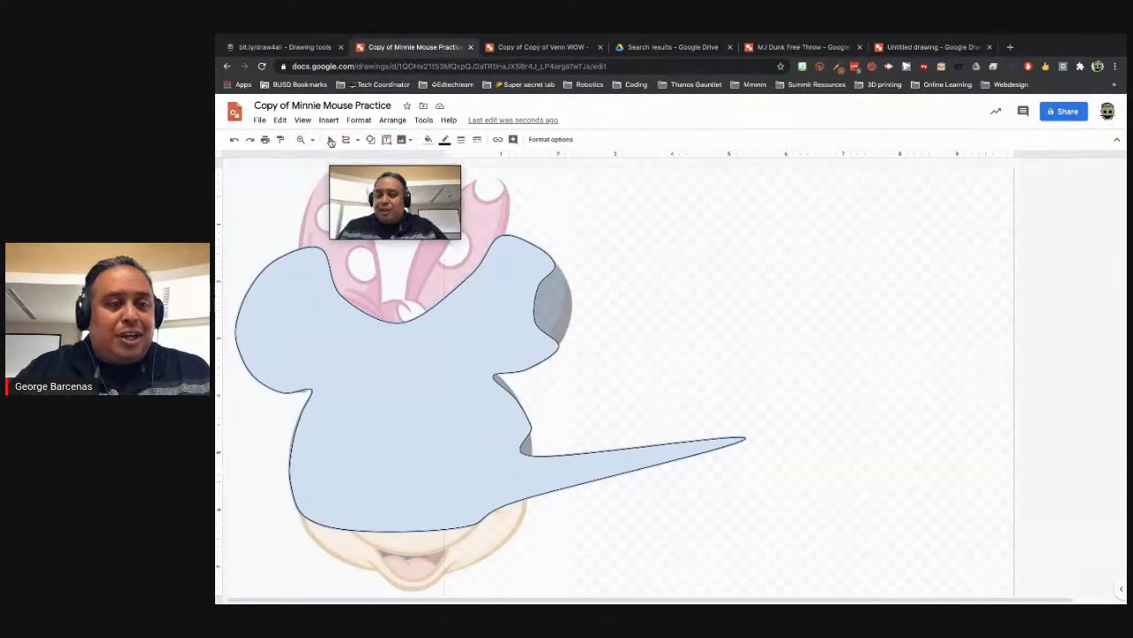
pyautogui.click(330, 140)
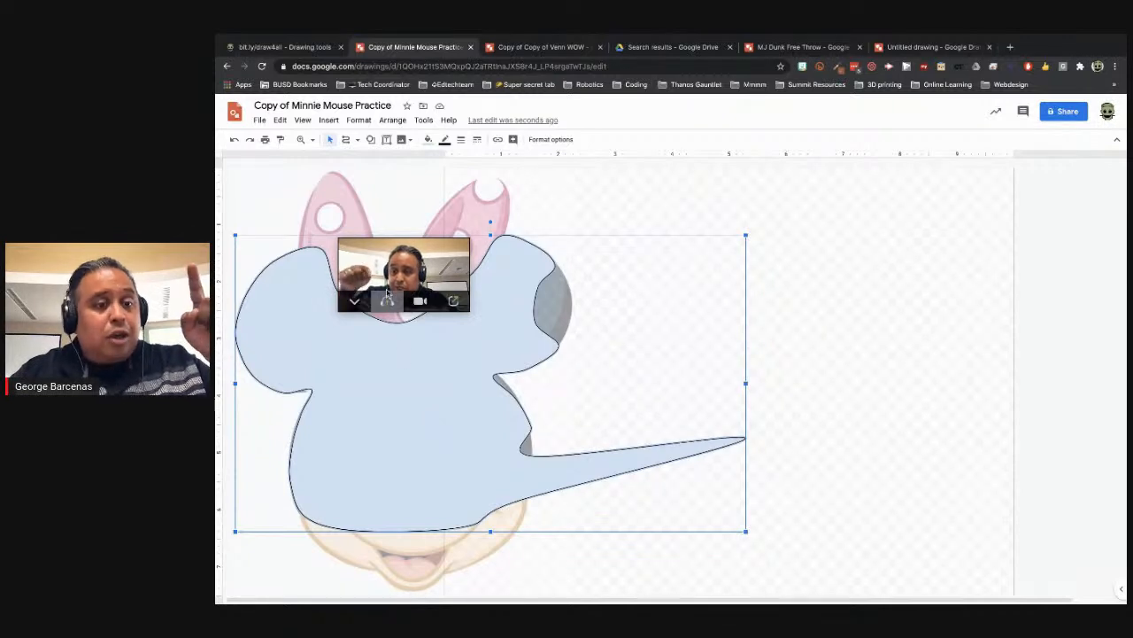
# Edit the head outline's points, moving the stray far-out point back onto the right cheek and aligning the neighbouring cheek point with the picture.
pyautogui.moveTo(361, 204)
pyautogui.moveTo(361, 203)
pyautogui.mouseDown()
pyautogui.moveTo(340, 185)
pyautogui.moveTo(358, 193)
pyautogui.moveTo(356, 180)
pyautogui.moveTo(356, 274)
pyautogui.mouseUp()
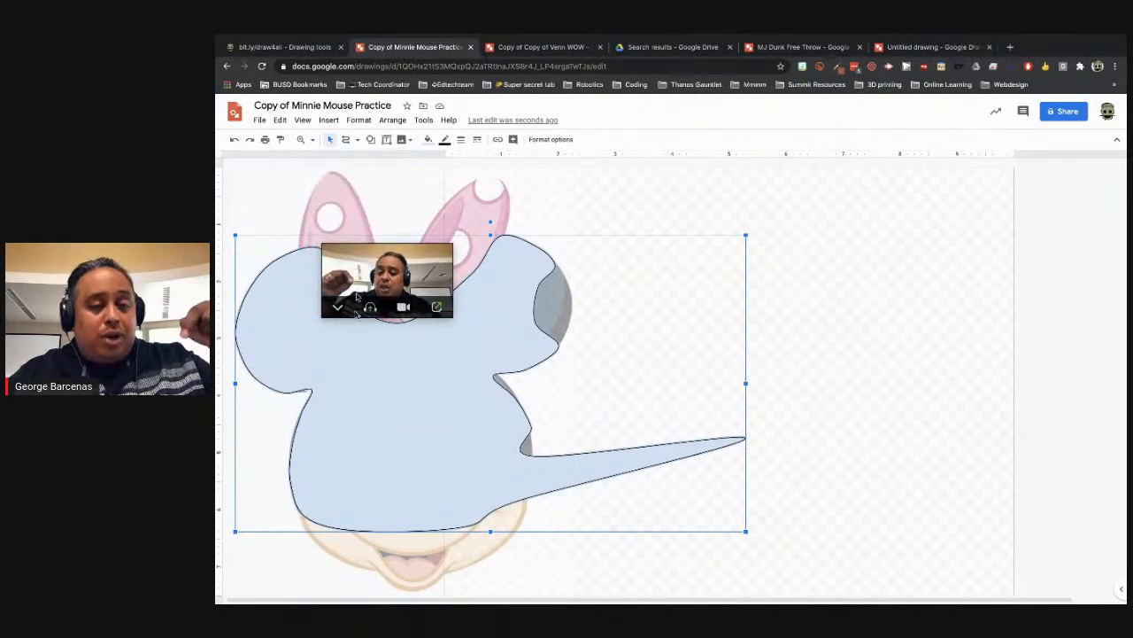
pyautogui.doubleClick(350, 376)
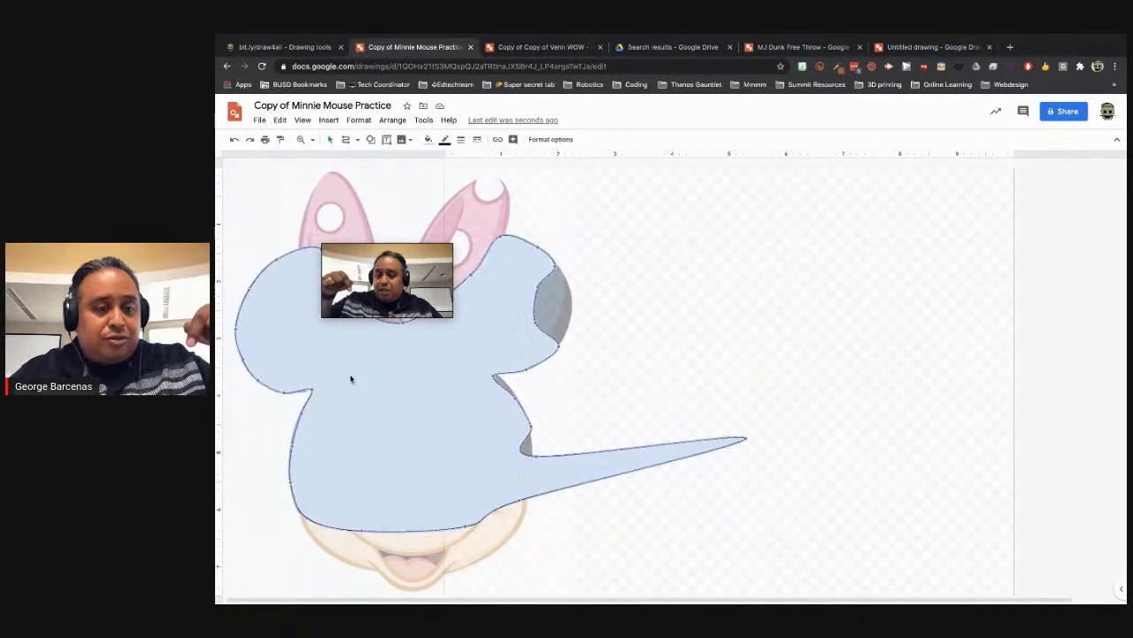
pyautogui.hotkey('ctrl', 'shift', 'f')
pyautogui.scroll(4, 481, 390)
pyautogui.click(481, 391)
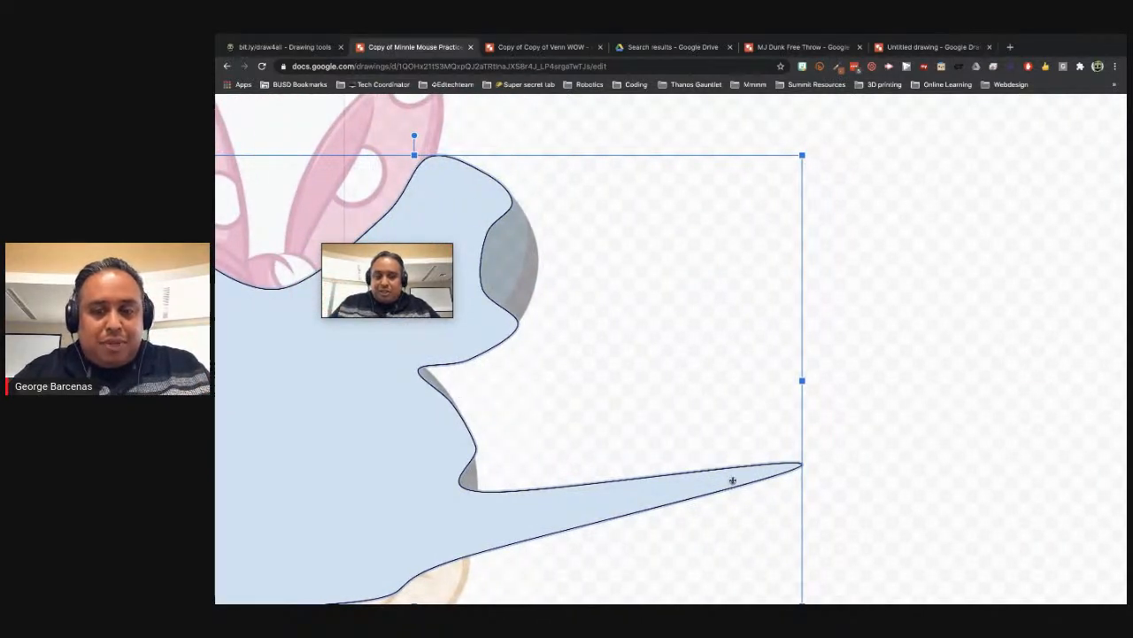
pyautogui.doubleClick(763, 478)
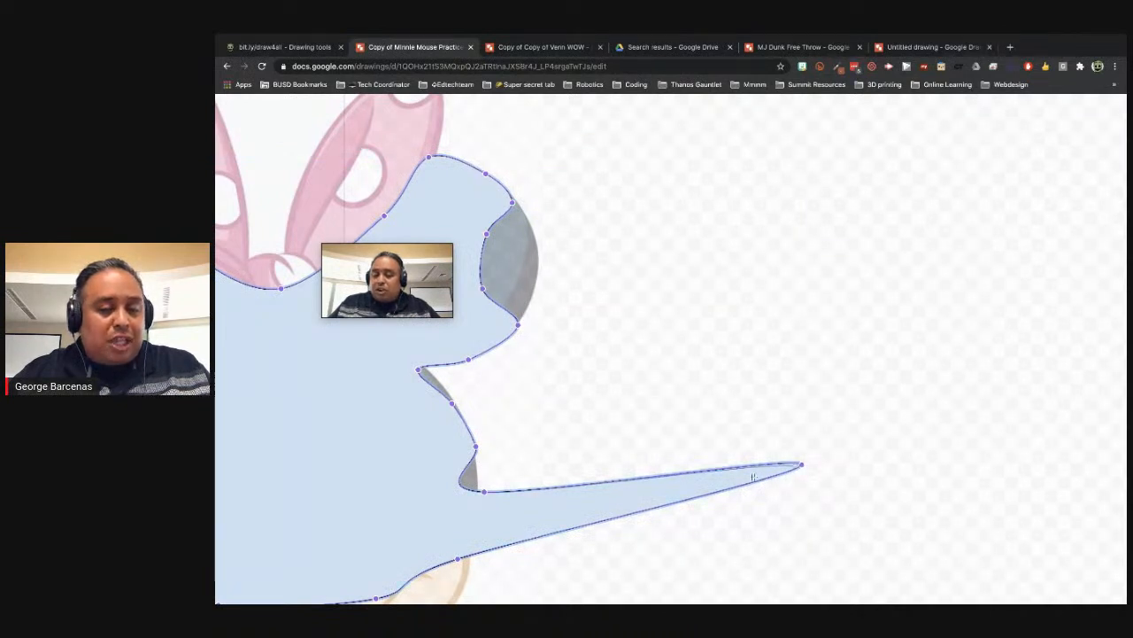
pyautogui.moveTo(637, 481); pyautogui.dragTo(469, 530)
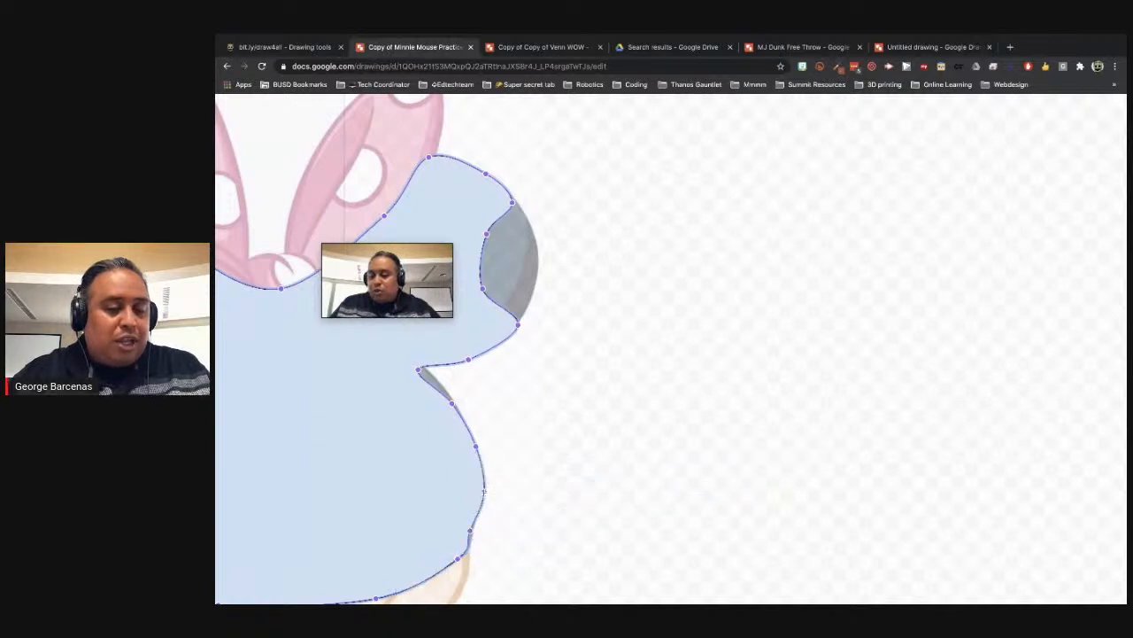
pyautogui.moveTo(477, 487); pyautogui.dragTo(476, 486)
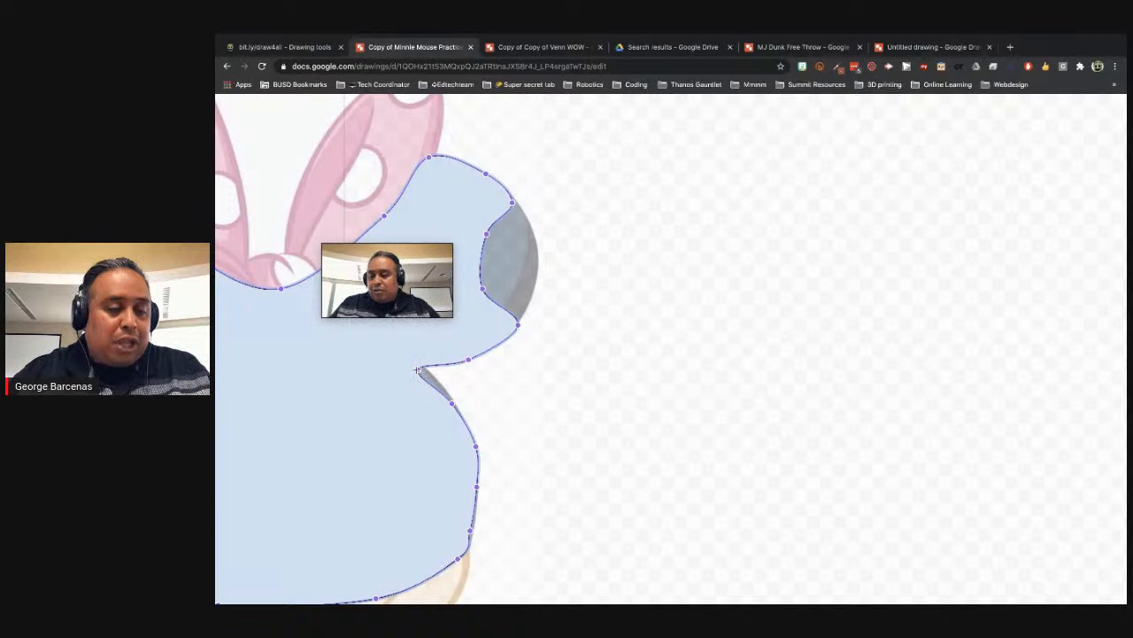
# Reposition the outline points at the base and along the outer edge of Minnie's right ear so the curve follows the ear.
pyautogui.moveTo(418, 368); pyautogui.dragTo(423, 364)
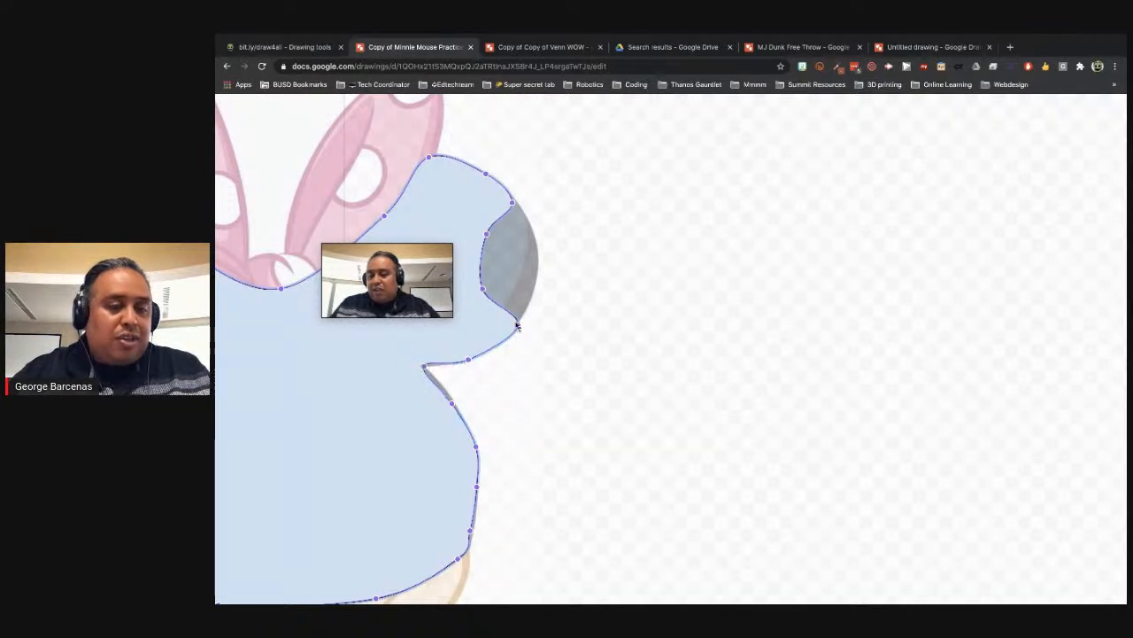
pyautogui.moveTo(482, 286); pyautogui.dragTo(535, 277)
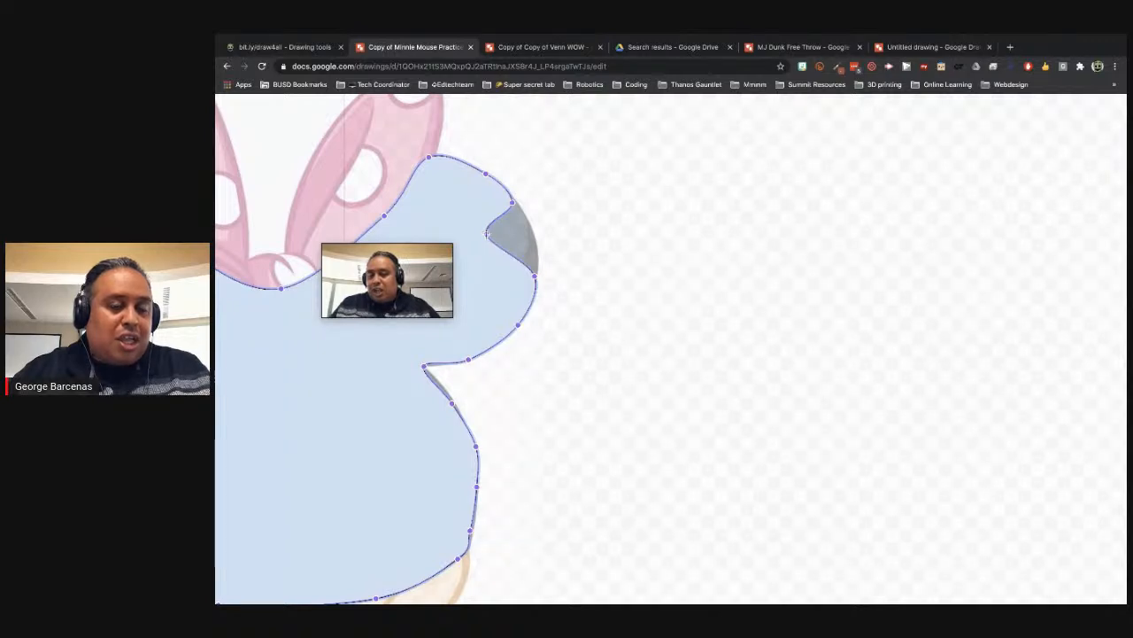
pyautogui.moveTo(525, 216); pyautogui.dragTo(527, 218)
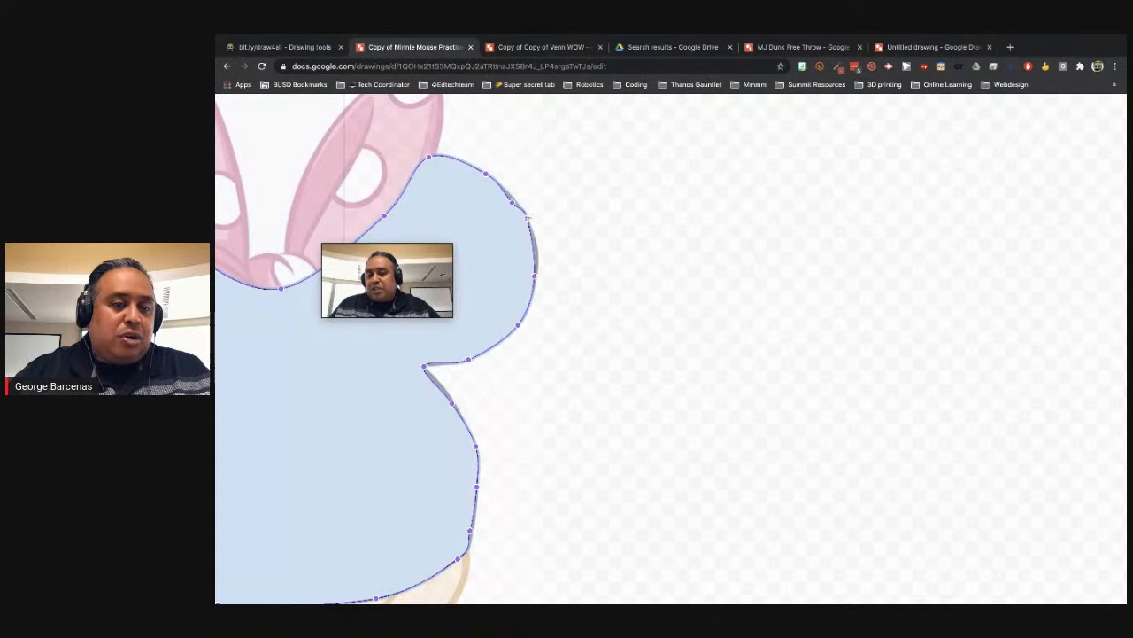
pyautogui.moveTo(528, 218); pyautogui.dragTo(533, 232)
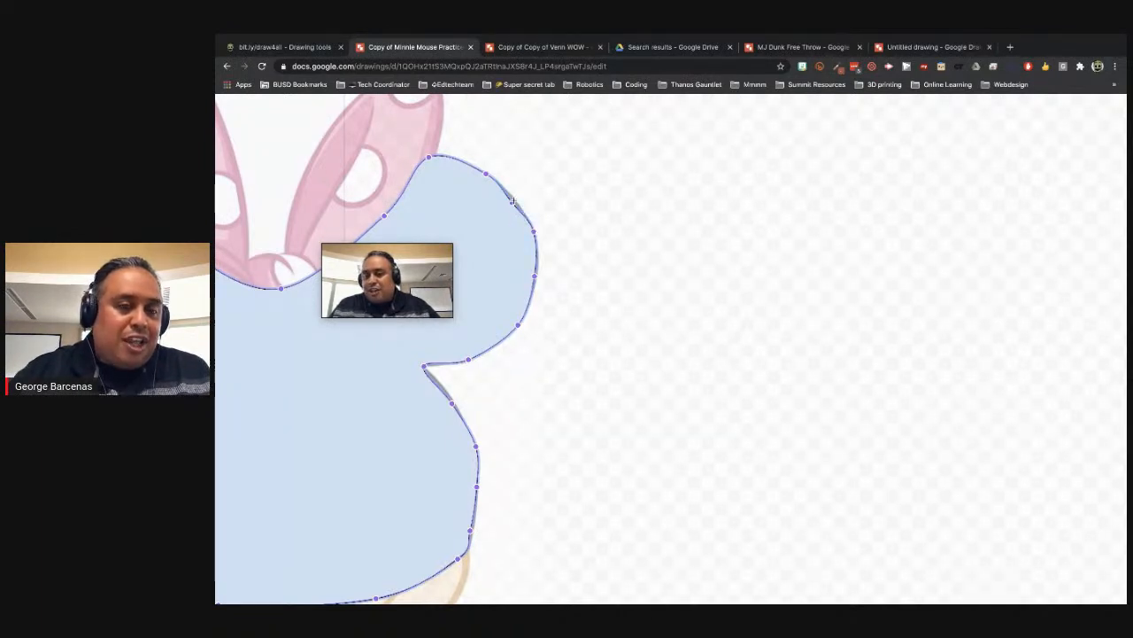
pyautogui.hscroll(-2, 602, 268)
pyautogui.hscroll(-5, 602, 269)
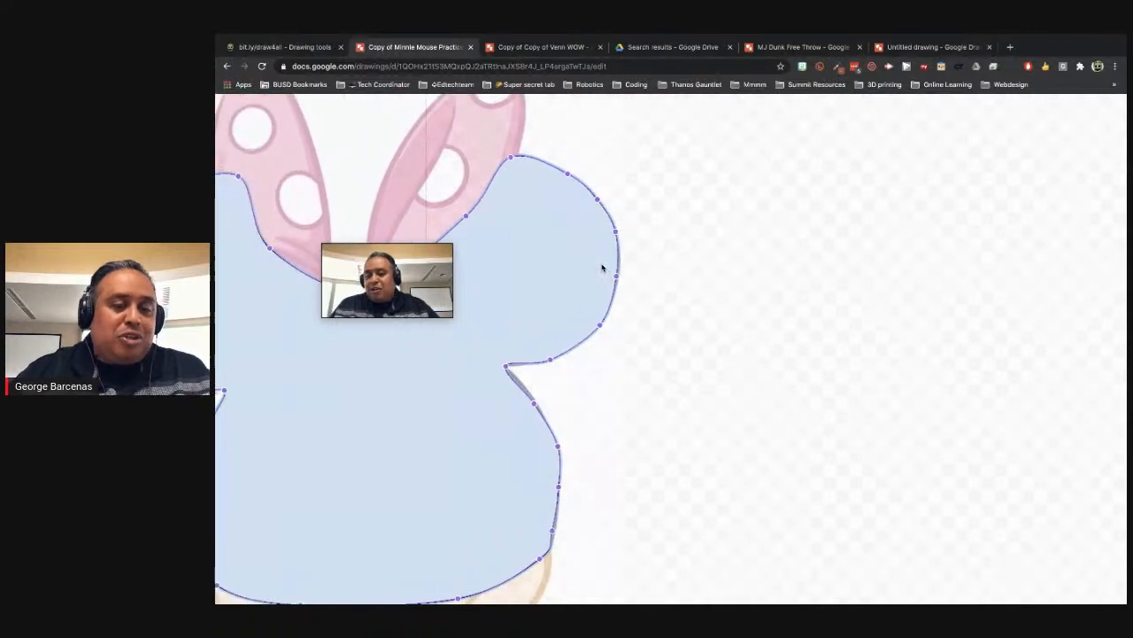
pyautogui.hscroll(-1, 602, 269)
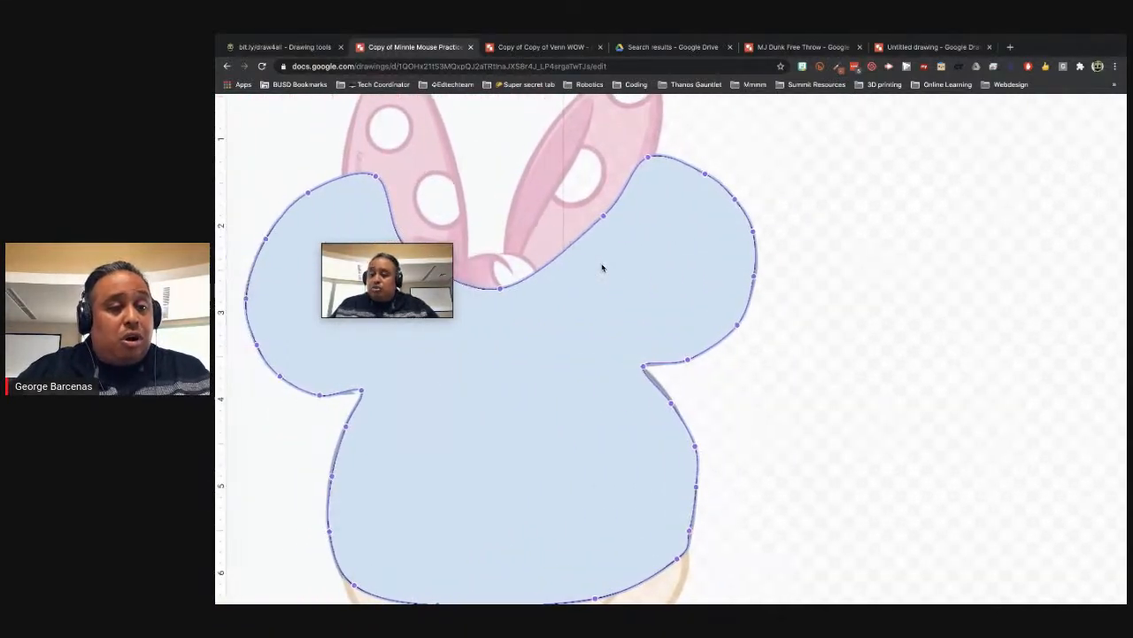
pyautogui.scroll(-5, 436, 192)
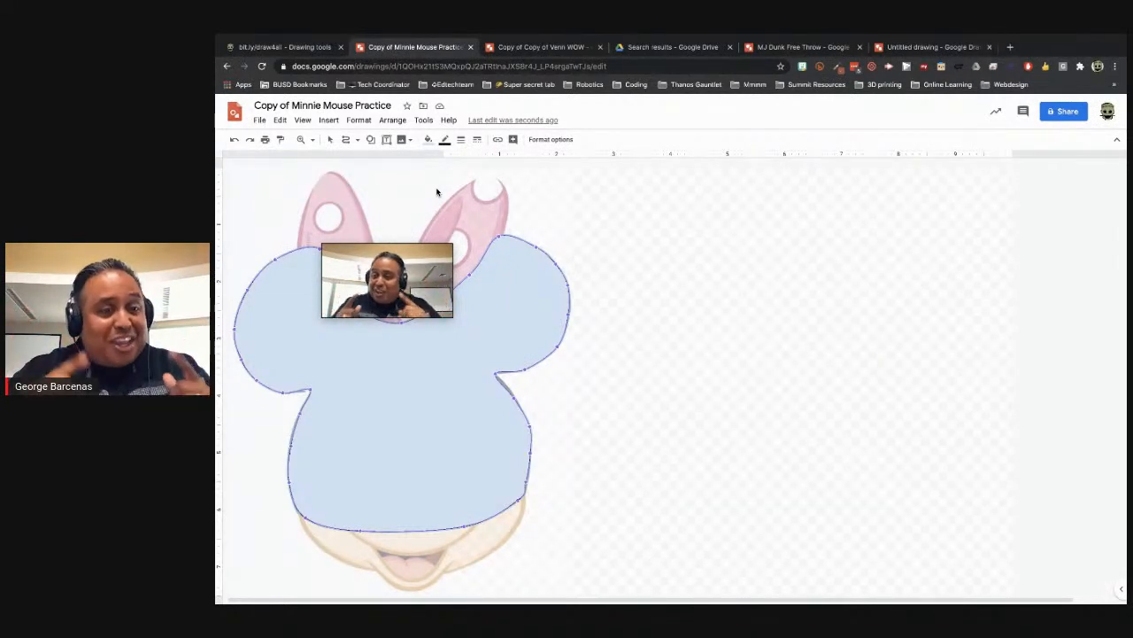
# Fill the traced head shape with solid black and make its border transparent.
pyautogui.moveTo(402, 271); pyautogui.dragTo(417, 214)
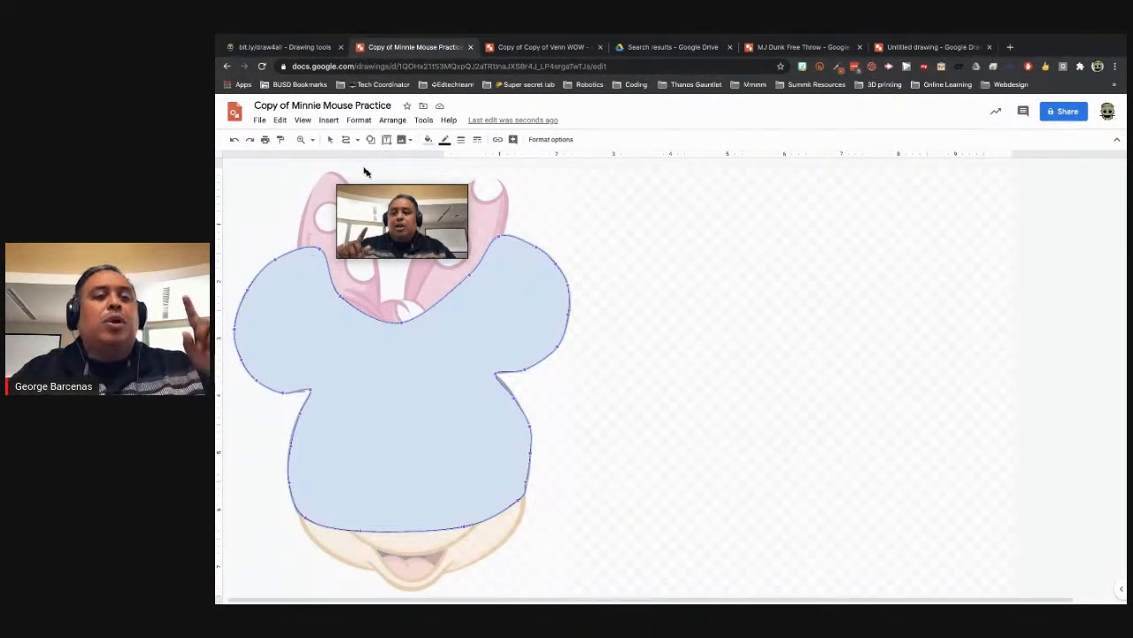
pyautogui.moveTo(401, 210); pyautogui.dragTo(436, 80)
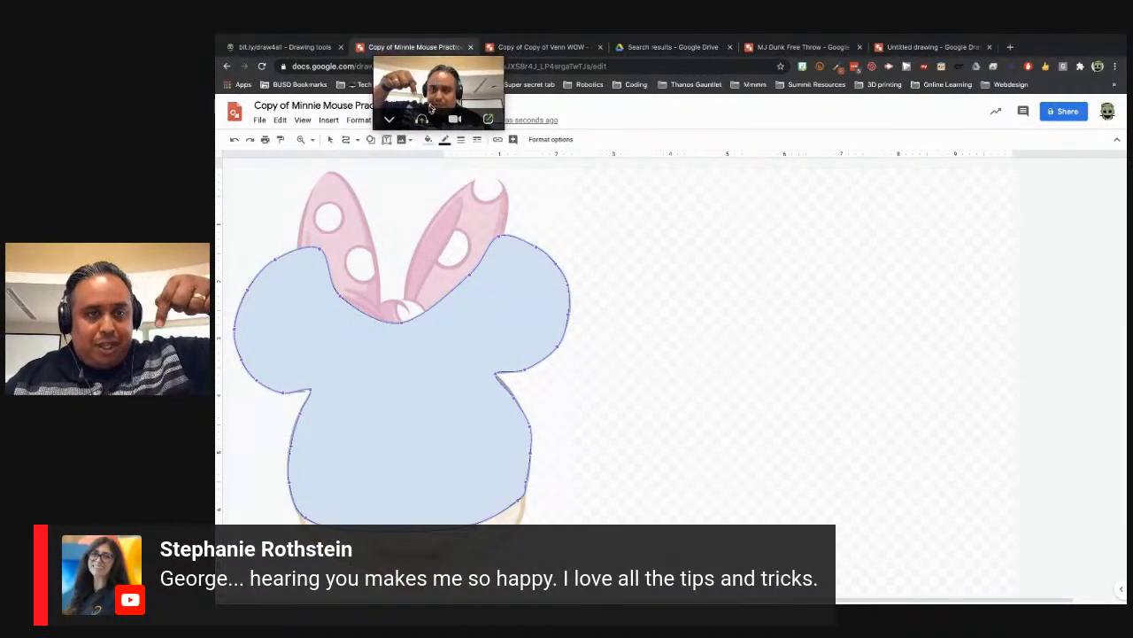
pyautogui.click(428, 142)
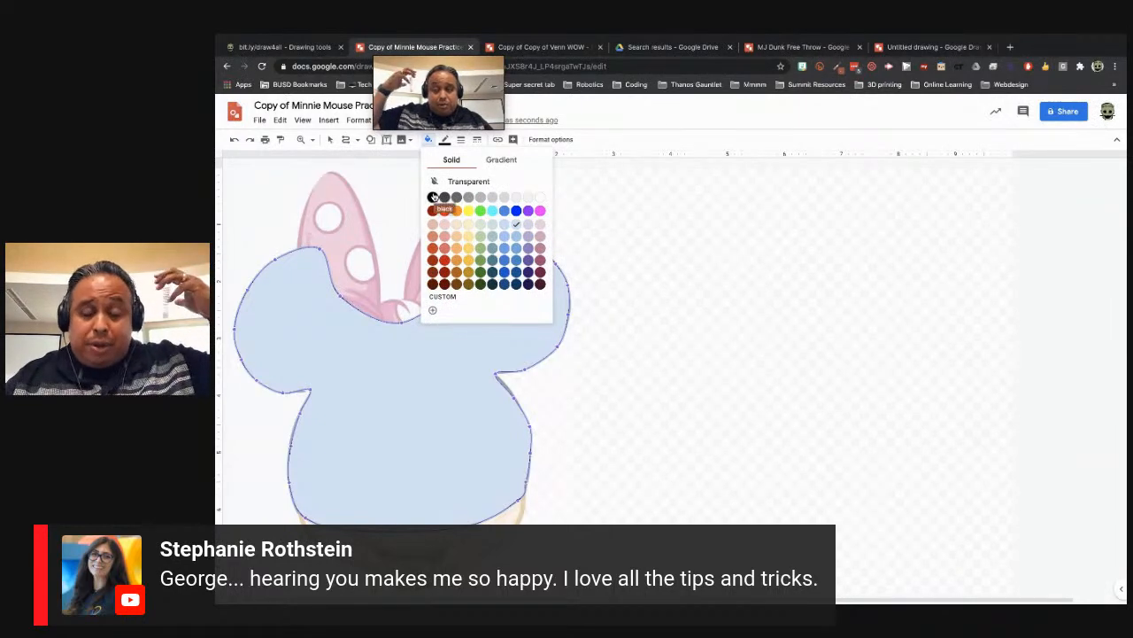
pyautogui.click(433, 196)
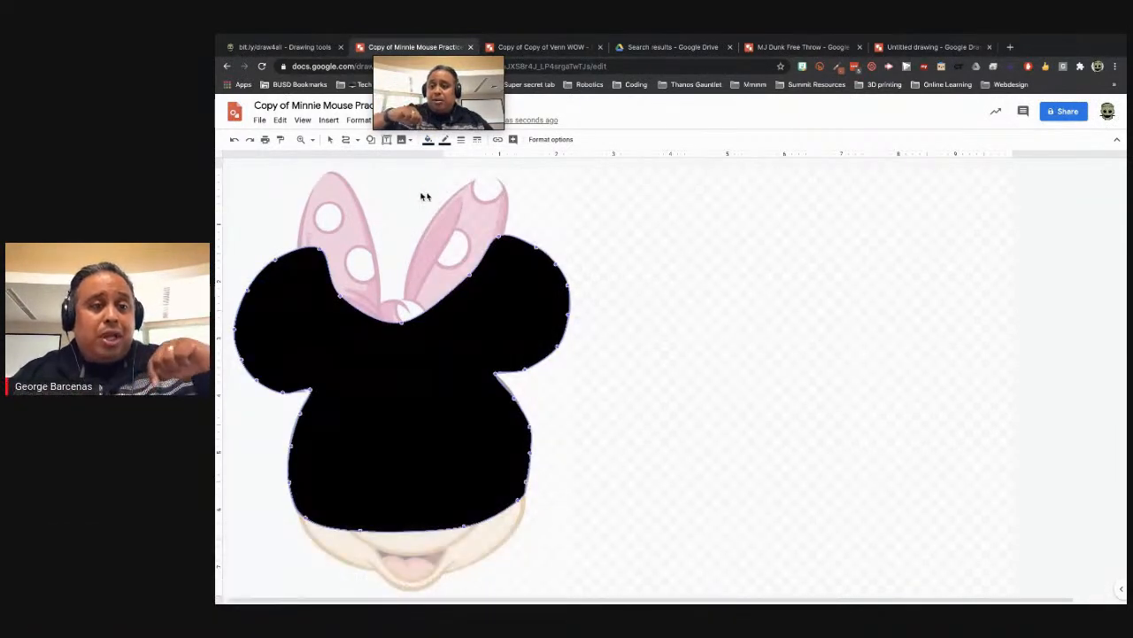
pyautogui.click(445, 141)
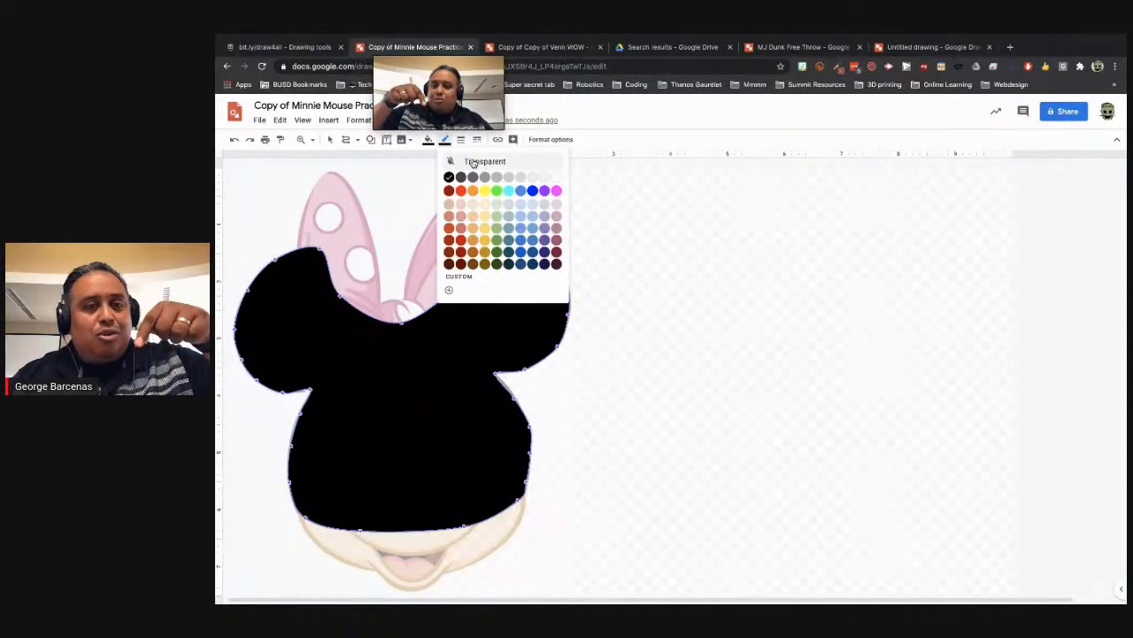
pyautogui.click(473, 162)
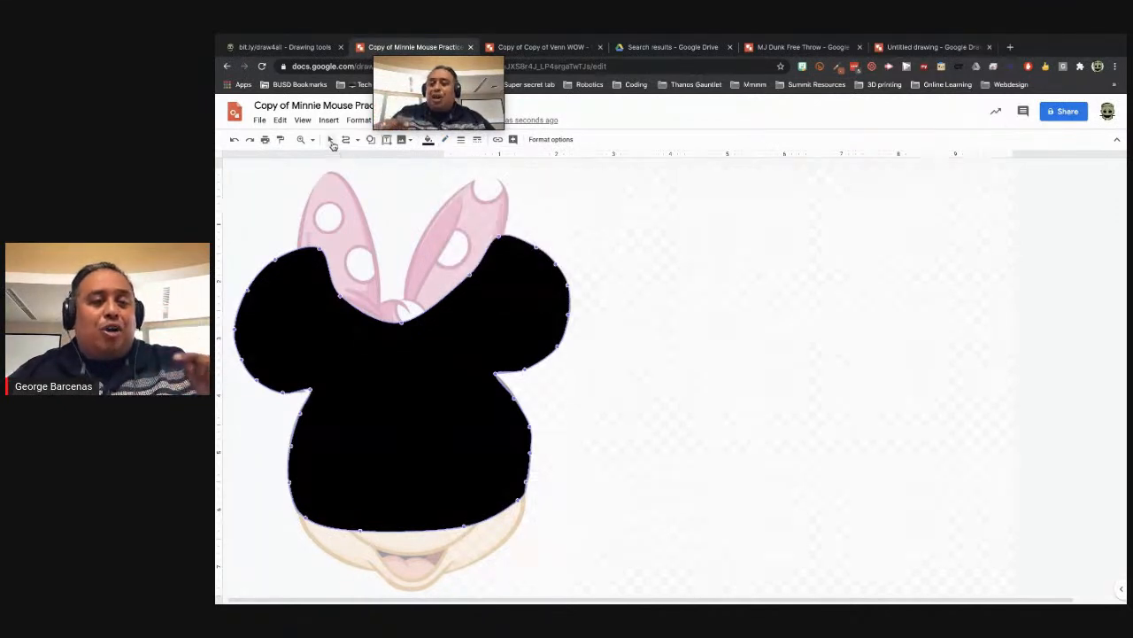
# Move the black head shape off the Minnie Mouse picture into the empty canvas area to its right.
pyautogui.click(331, 140)
pyautogui.press('Right')
pyautogui.press('Right')
pyautogui.press('Right')
pyautogui.press('Right')
pyautogui.press('Right')
pyautogui.press('Right')
pyautogui.press('Right')
pyautogui.press('Right')
pyautogui.press('Right')
pyautogui.press('Right')
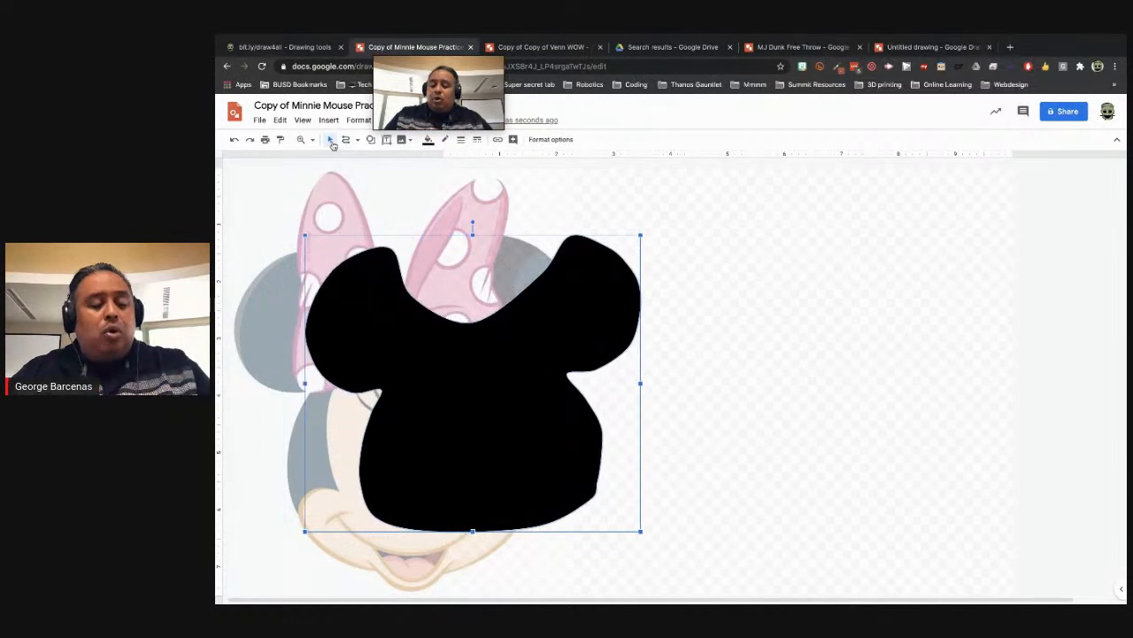
pyautogui.click(285, 300)
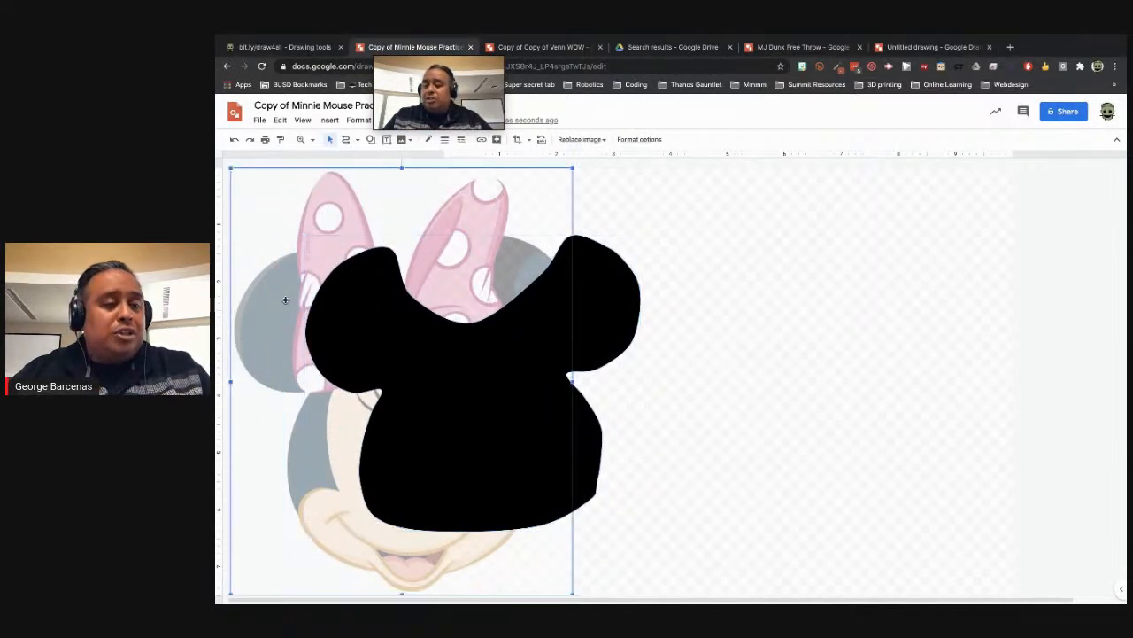
pyautogui.click(362, 319)
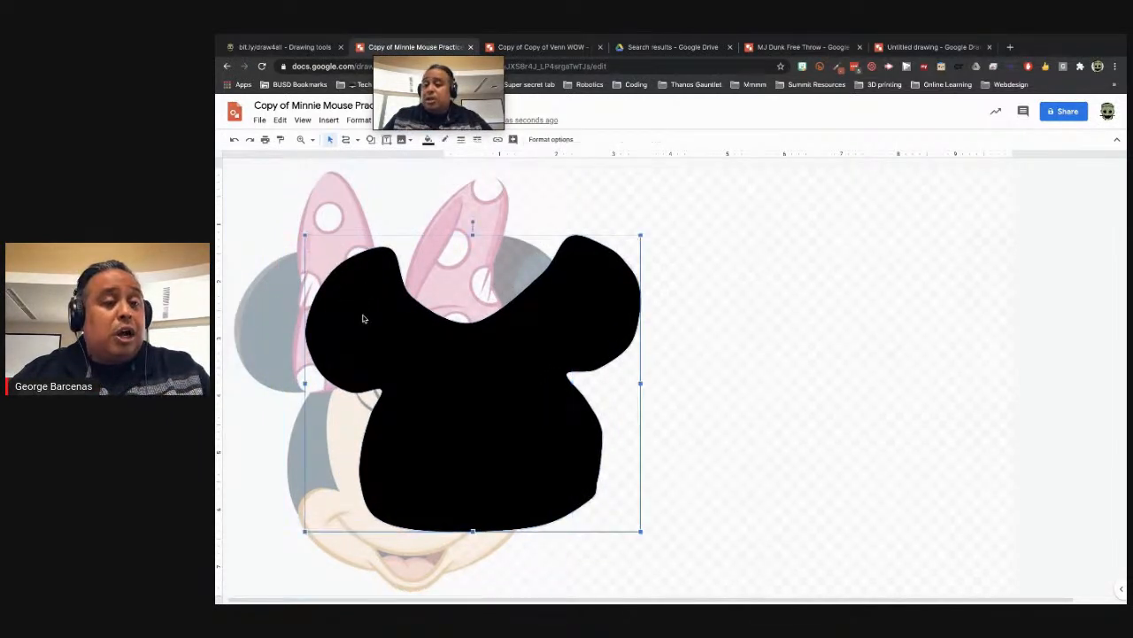
pyautogui.moveTo(362, 318); pyautogui.dragTo(660, 351)
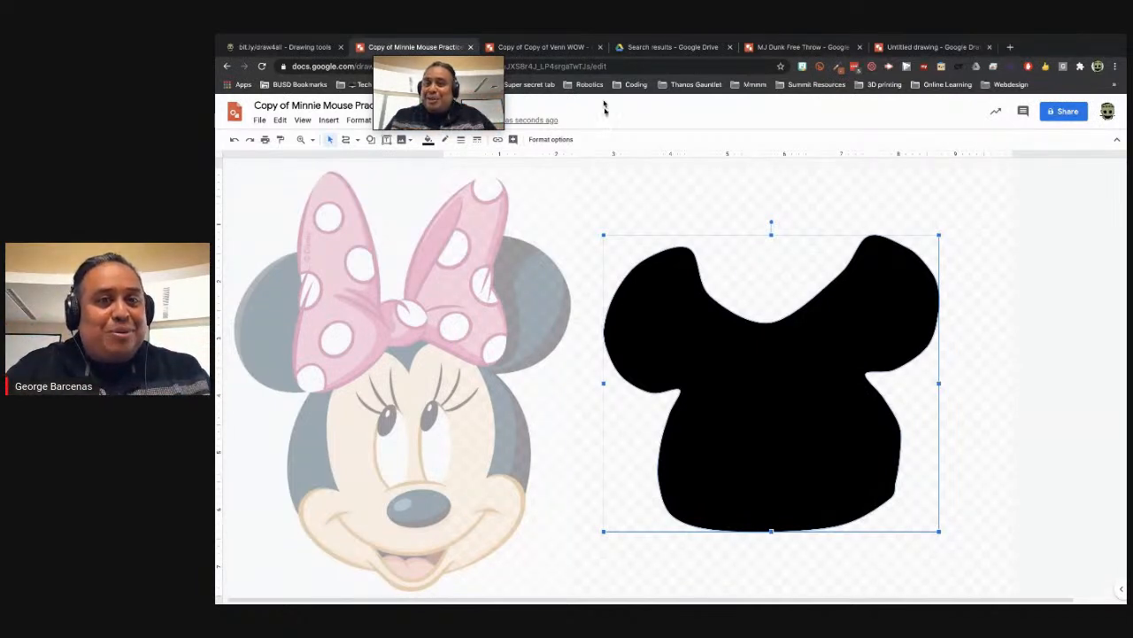
# Close the Venn diagram, MJ Dunk Free Throw, untitled and Minnie Mouse drawings to return to the drawing tools site.
pyautogui.click(600, 47)
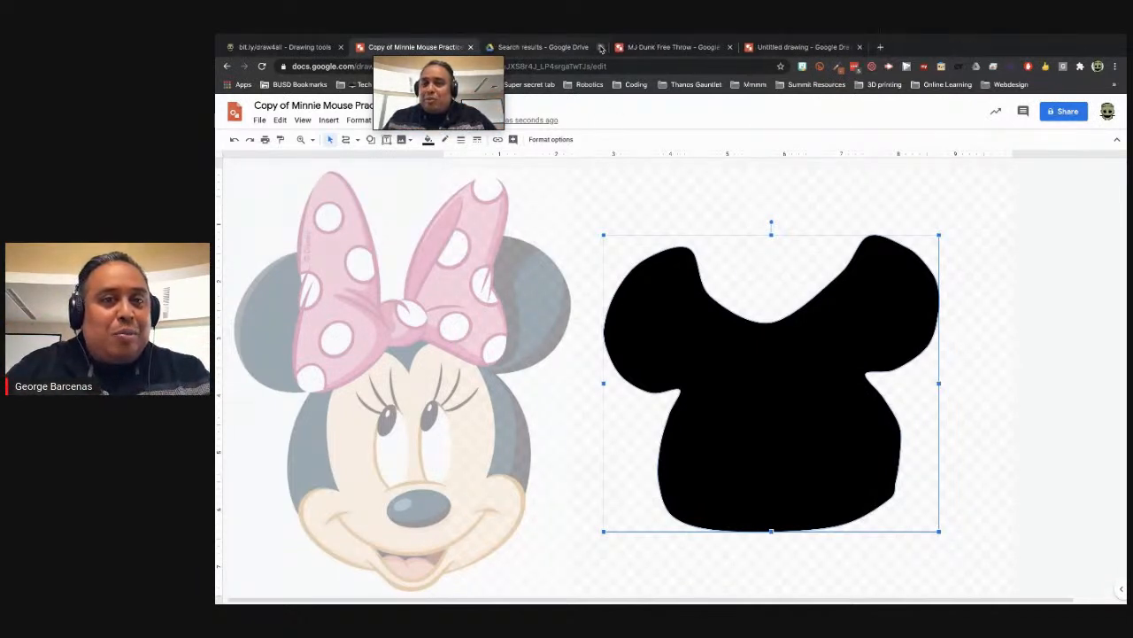
pyautogui.click(729, 47)
pyautogui.click(730, 47)
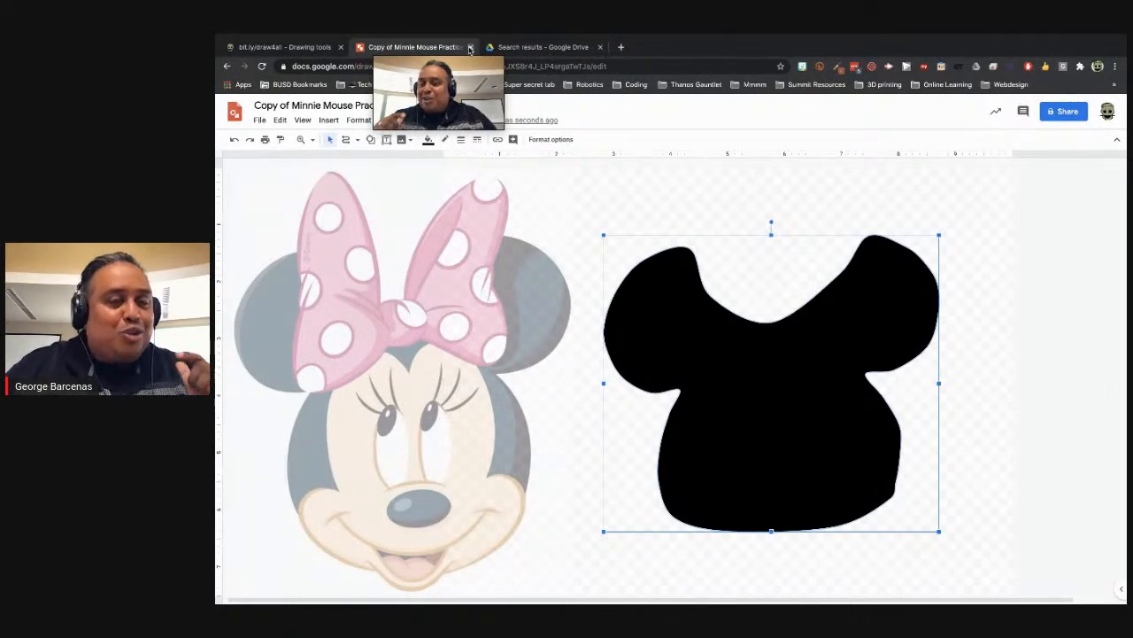
pyautogui.click(470, 47)
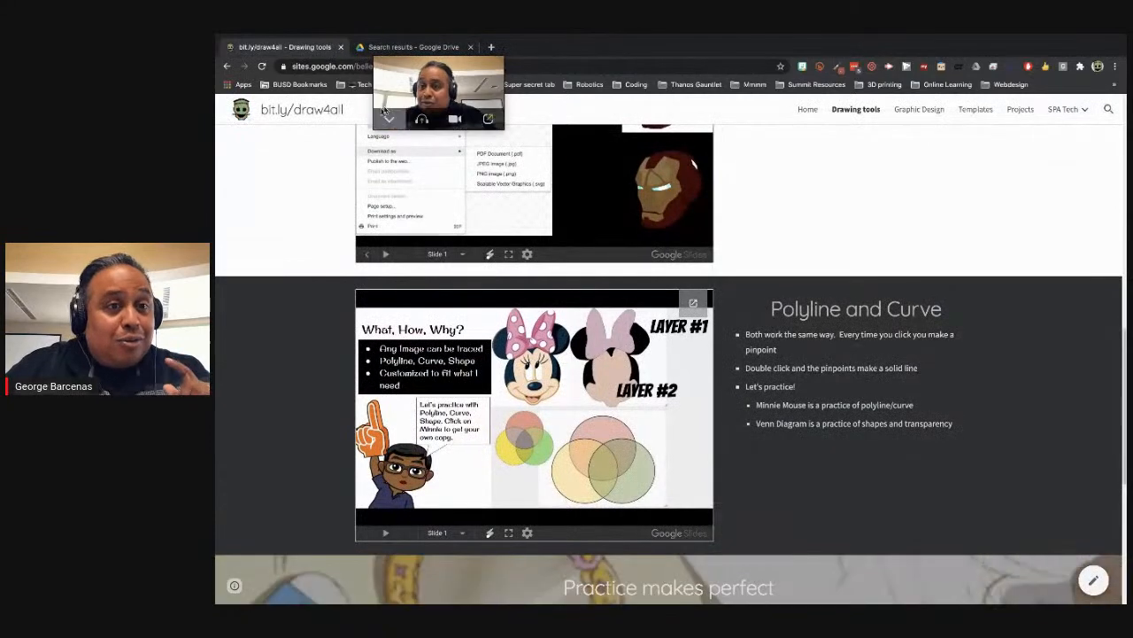
# Create a copy of the snake transparency template from the site's practice section and show its labelled anatomy picture beside the traced snake.
pyautogui.moveTo(433, 84); pyautogui.dragTo(540, 313)
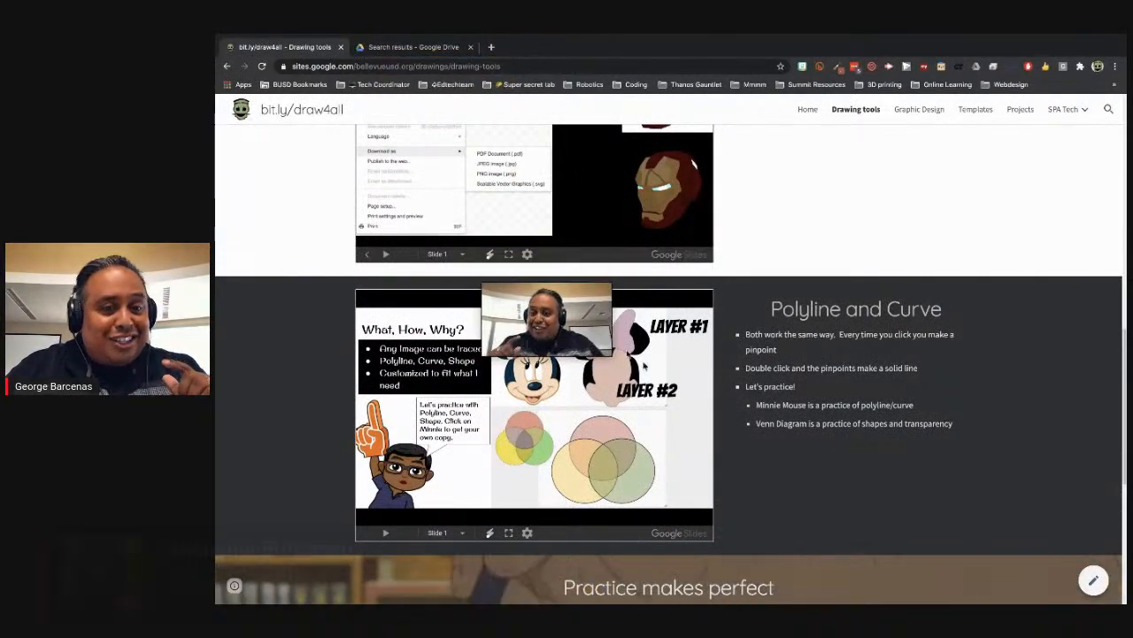
pyautogui.scroll(-5, 705, 410)
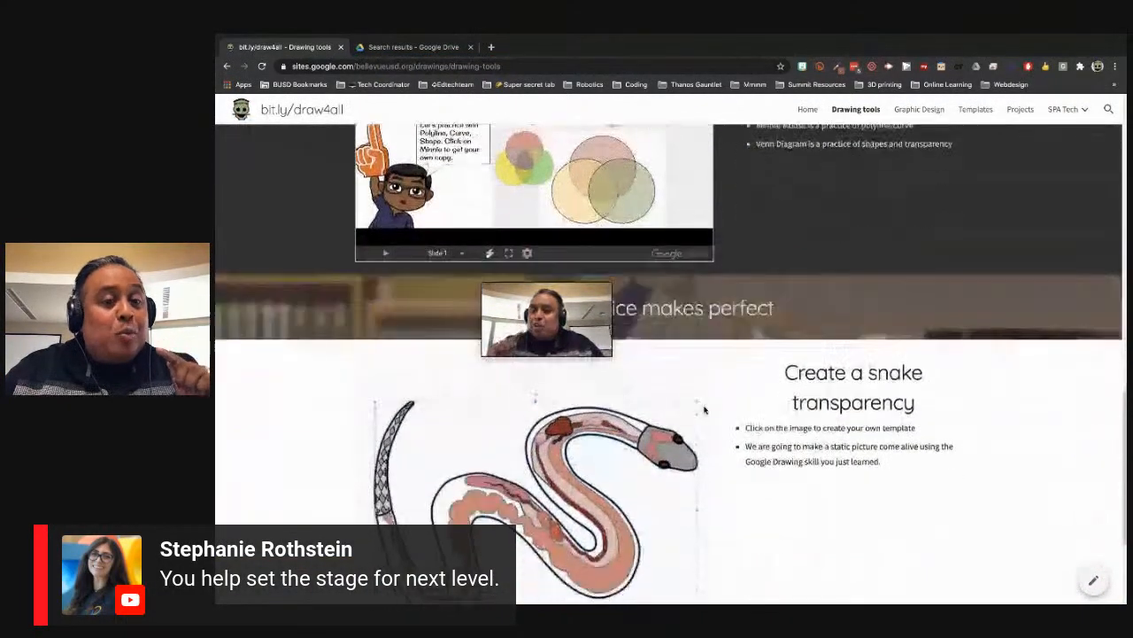
pyautogui.scroll(1, 705, 409)
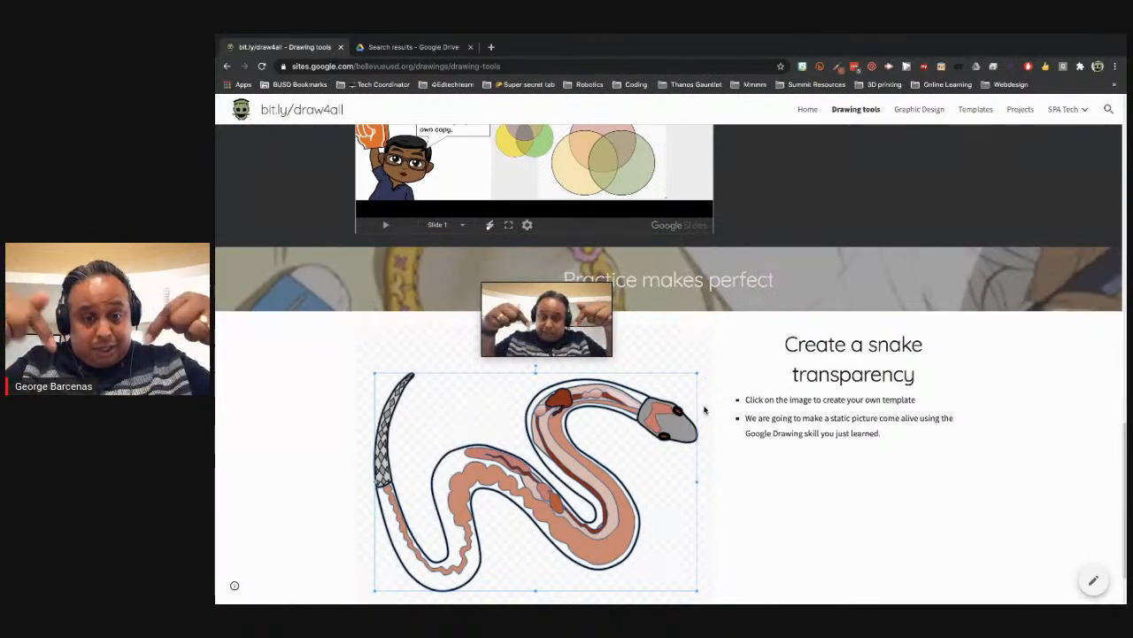
pyautogui.click(630, 440)
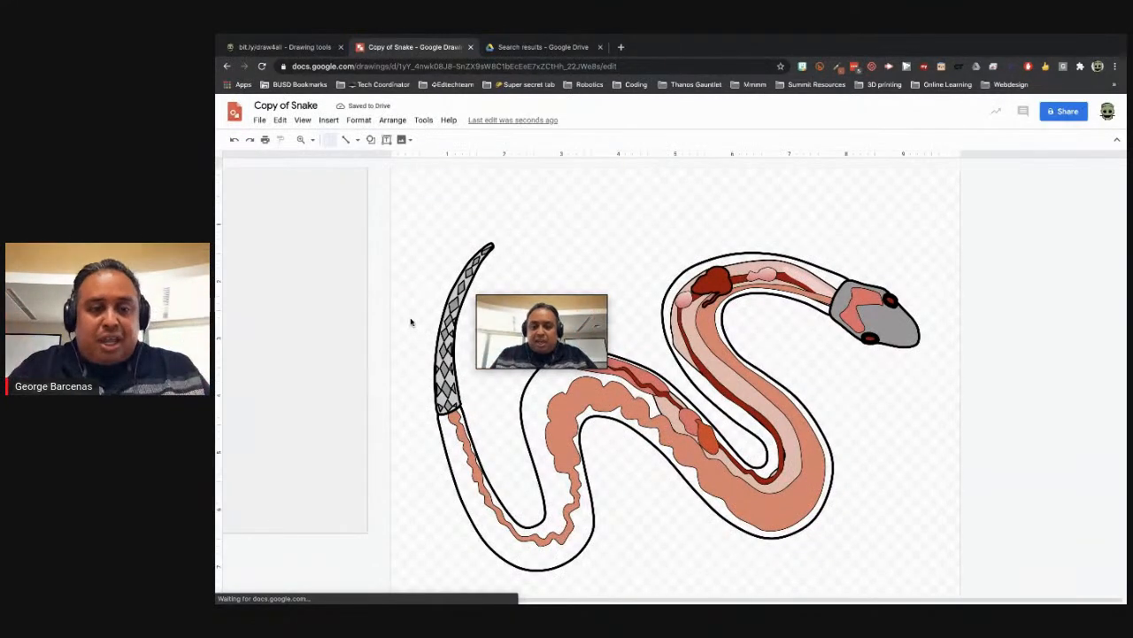
pyautogui.moveTo(535, 324); pyautogui.dragTo(411, 334)
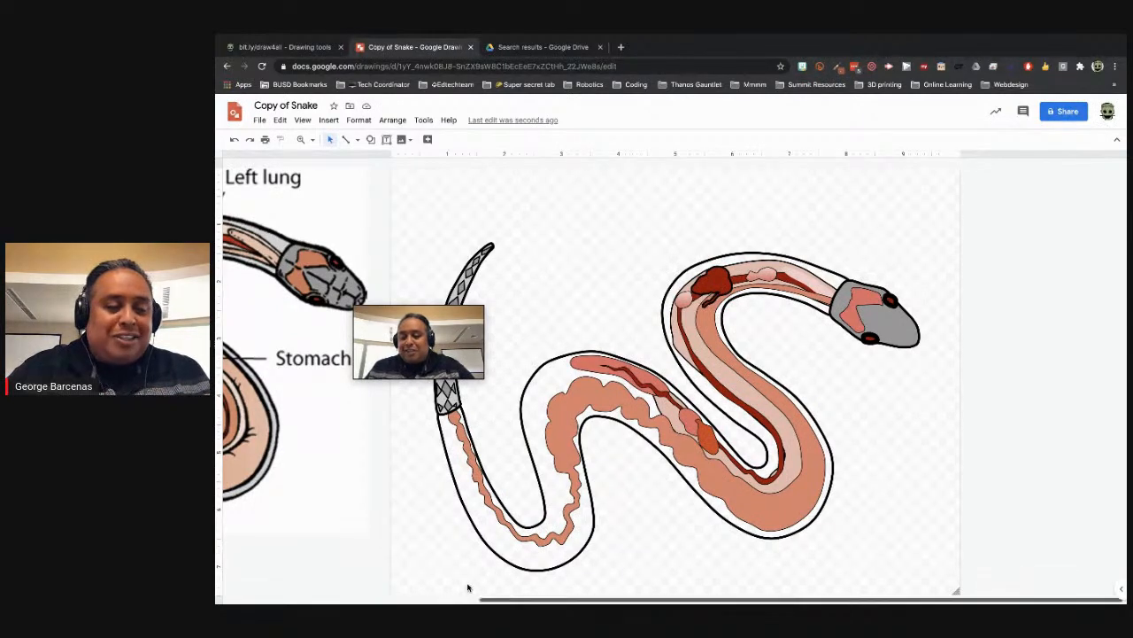
pyautogui.hscroll(-3, 469, 588)
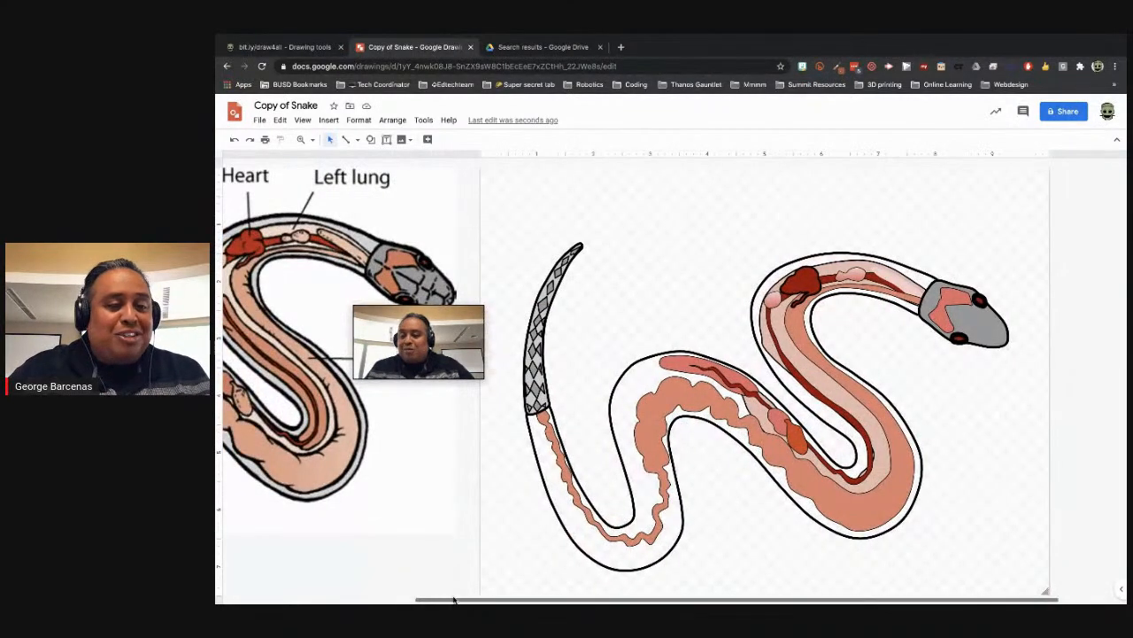
pyautogui.hscroll(-3, 447, 601)
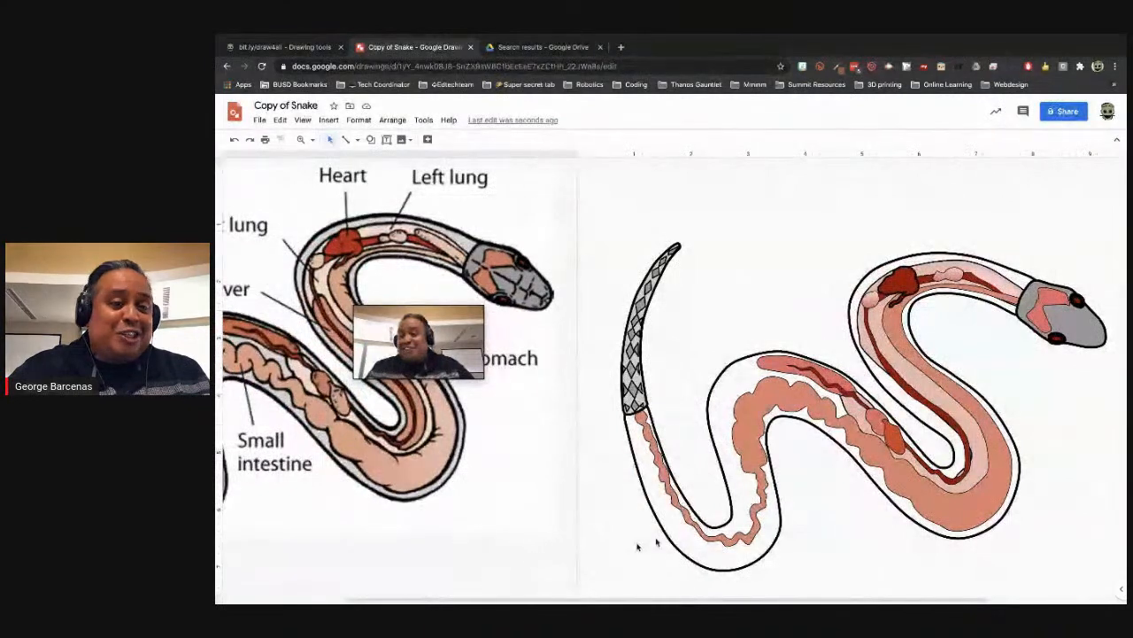
pyautogui.moveTo(438, 326); pyautogui.dragTo(534, 403)
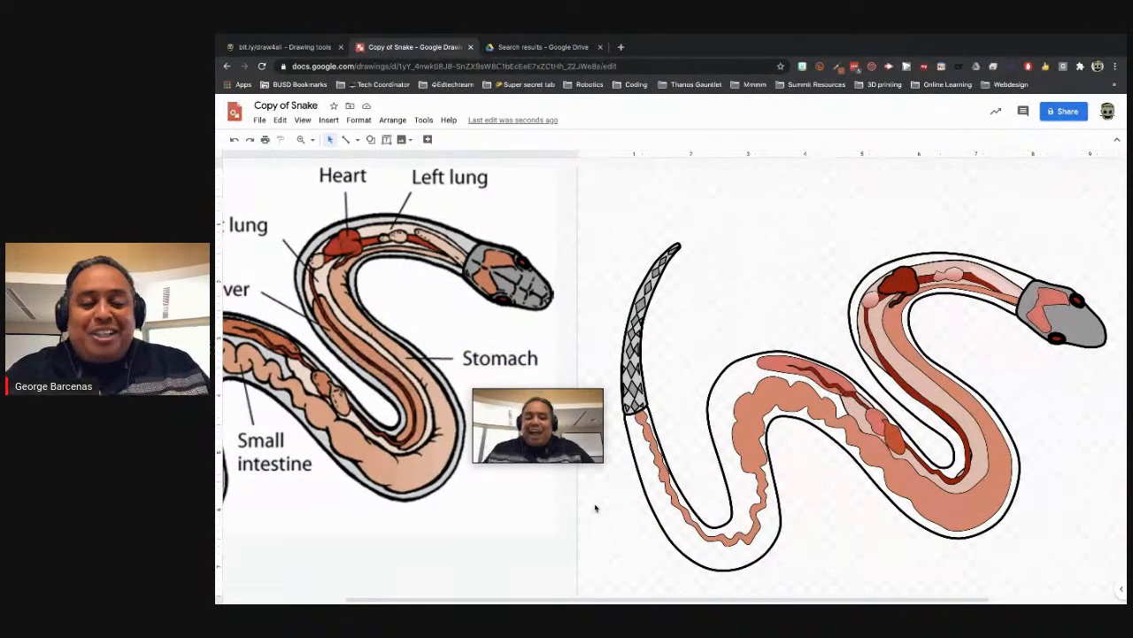
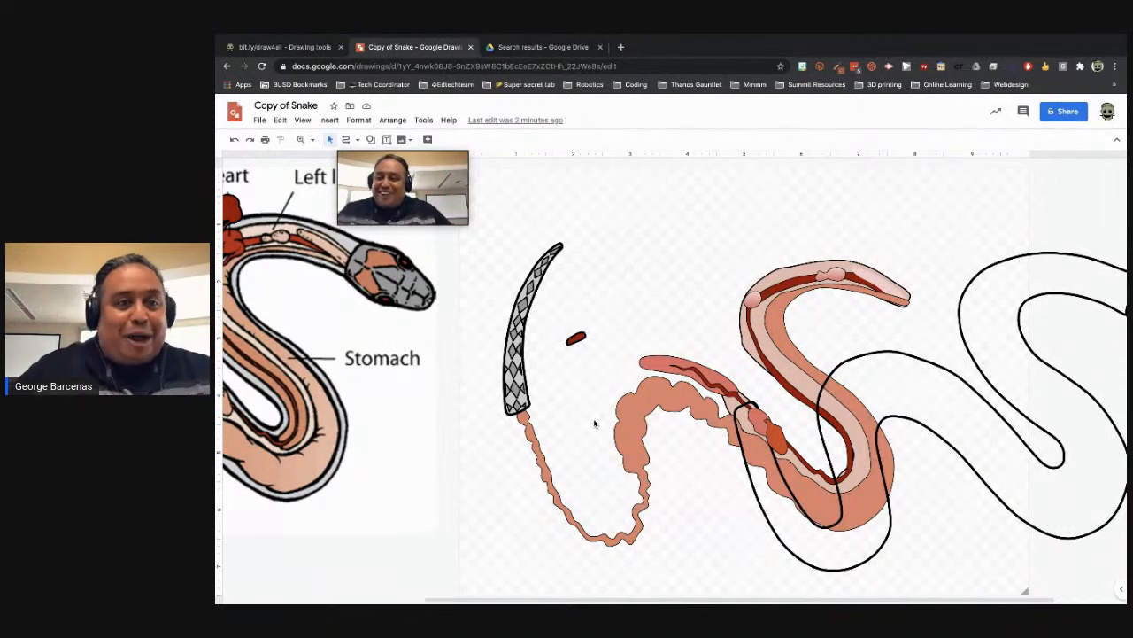
# Return to the drawing tools site's snake transparency section and open the site's Graphic Design page.
pyautogui.click(287, 46)
pyautogui.scroll(-2, 511, 367)
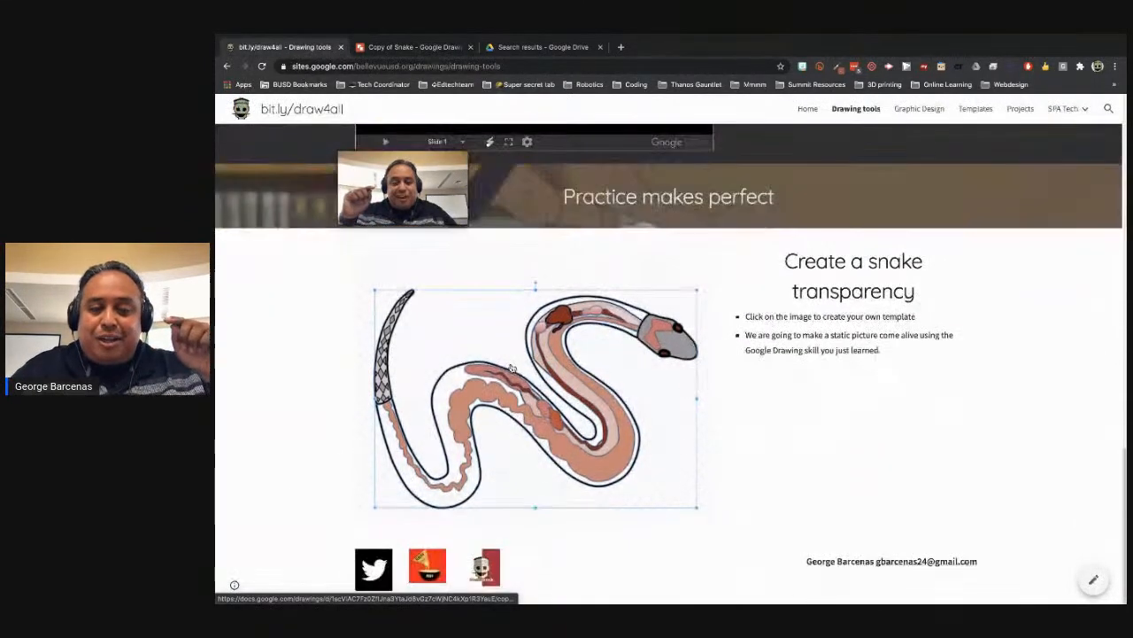
pyautogui.moveTo(403, 191); pyautogui.dragTo(910, 116)
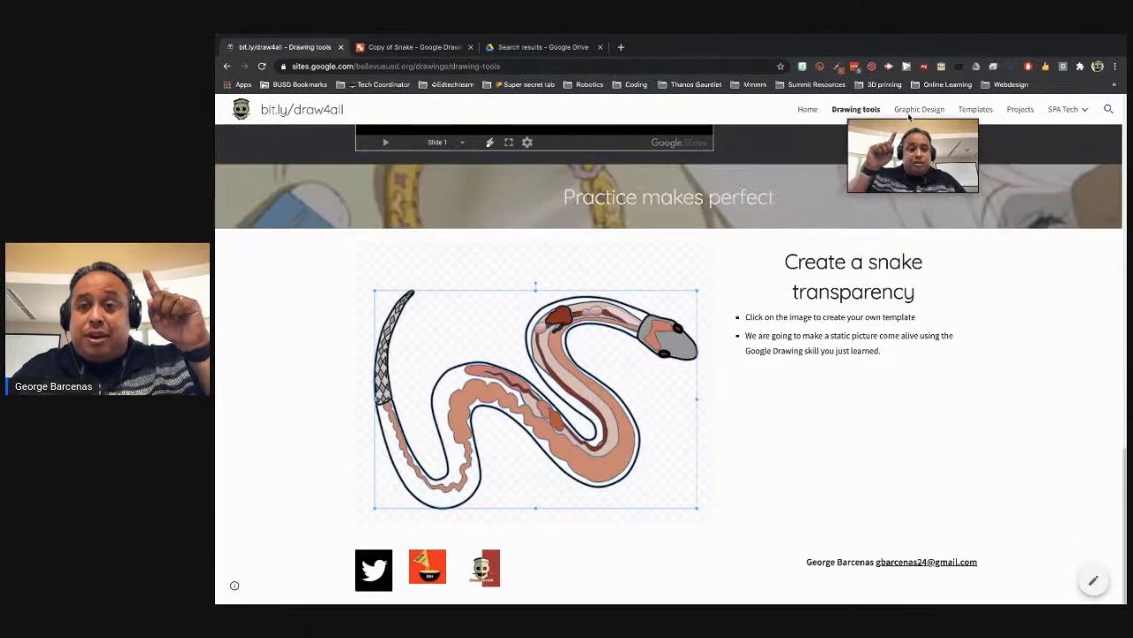
pyautogui.click(909, 110)
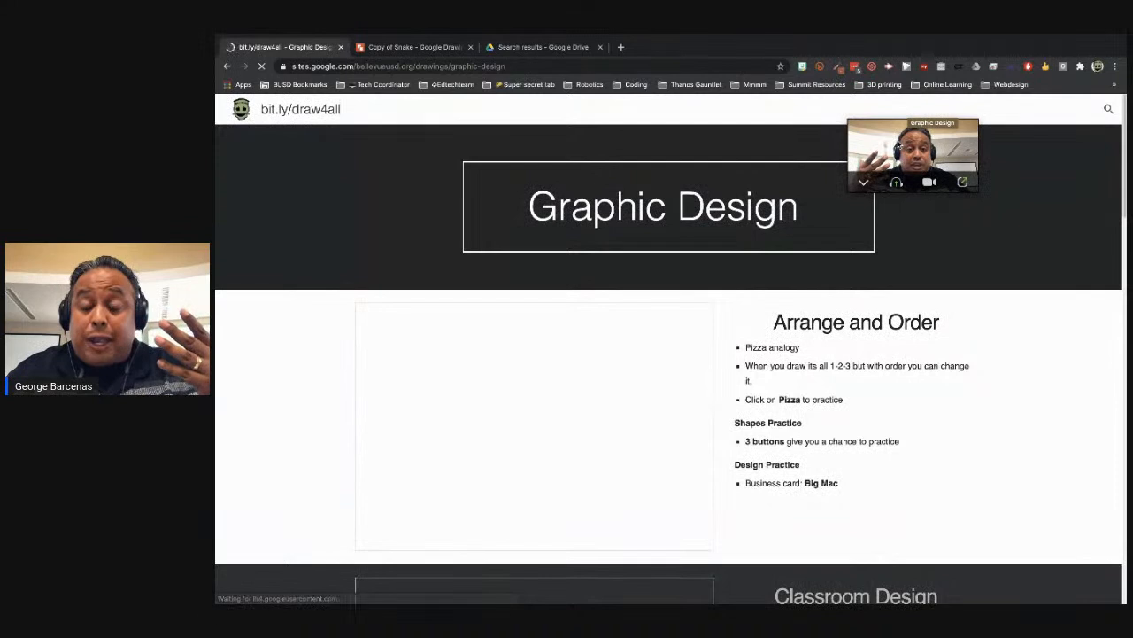
pyautogui.moveTo(898, 144); pyautogui.dragTo(808, 257)
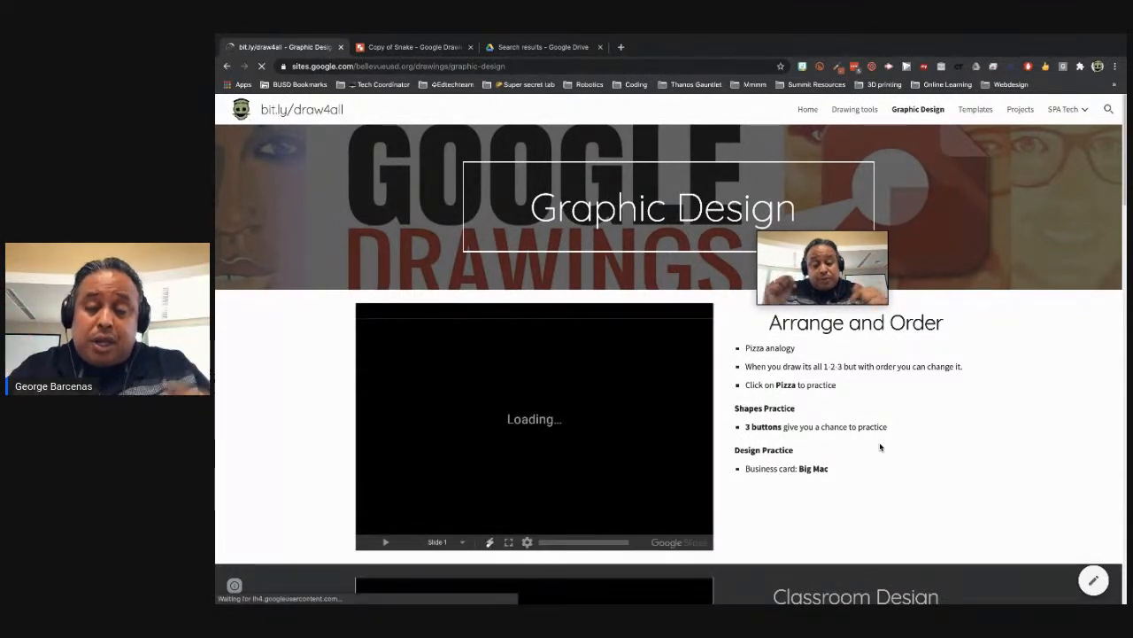
pyautogui.moveTo(803, 253)
pyautogui.moveTo(804, 252); pyautogui.dragTo(404, 352)
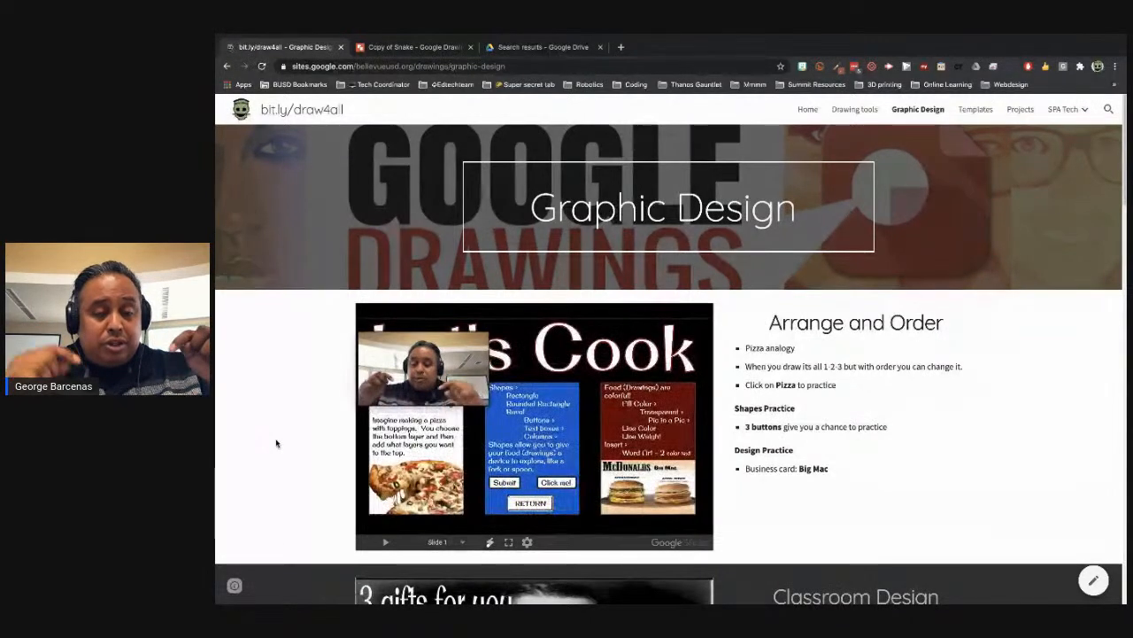
# Create a copy of the What is it Part 2? practice drawing from the pizza picture in the Let's Cook slide.
pyautogui.click(398, 489)
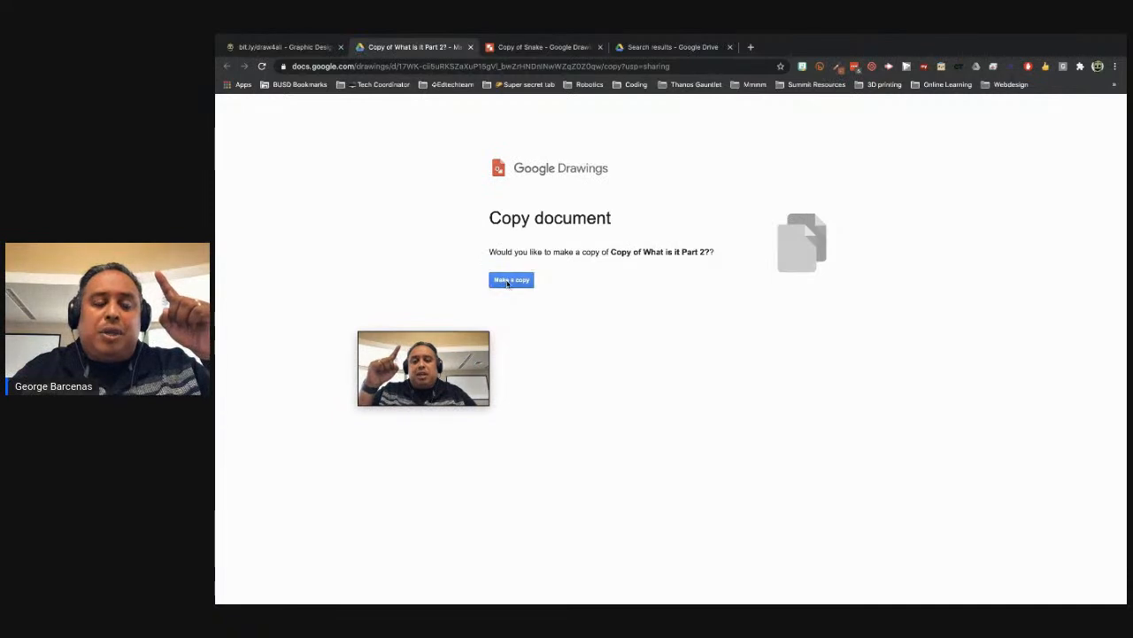
pyautogui.click(508, 283)
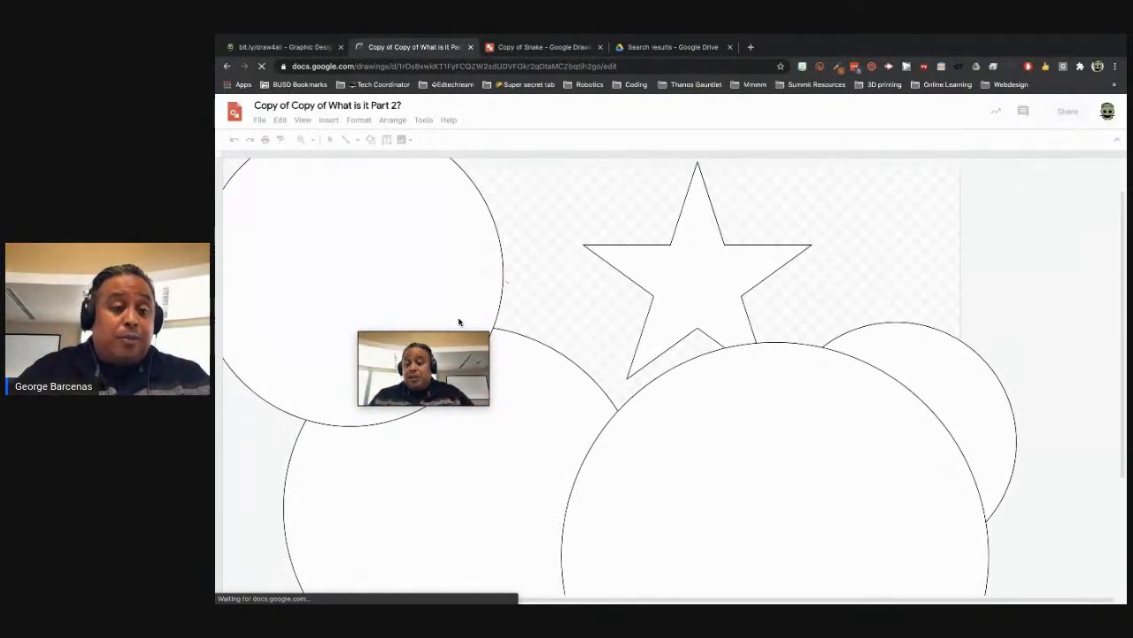
pyautogui.moveTo(455, 342)
pyautogui.mouseDown()
pyautogui.moveTo(616, 355)
pyautogui.moveTo(775, 303)
pyautogui.moveTo(907, 224)
pyautogui.mouseUp()
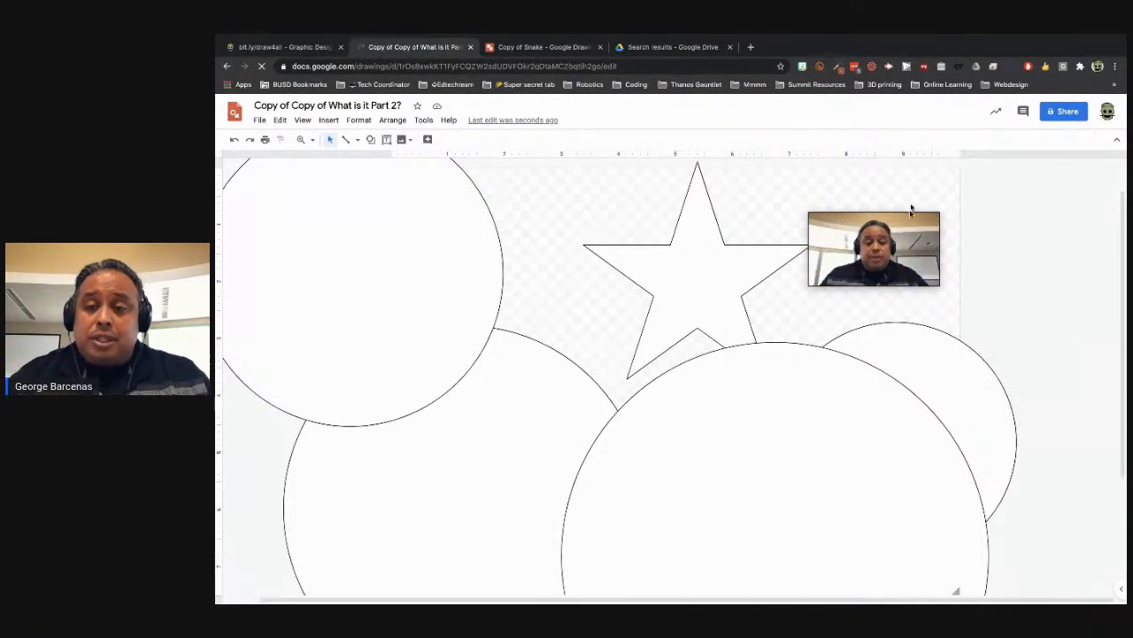
pyautogui.moveTo(908, 232); pyautogui.dragTo(928, 228)
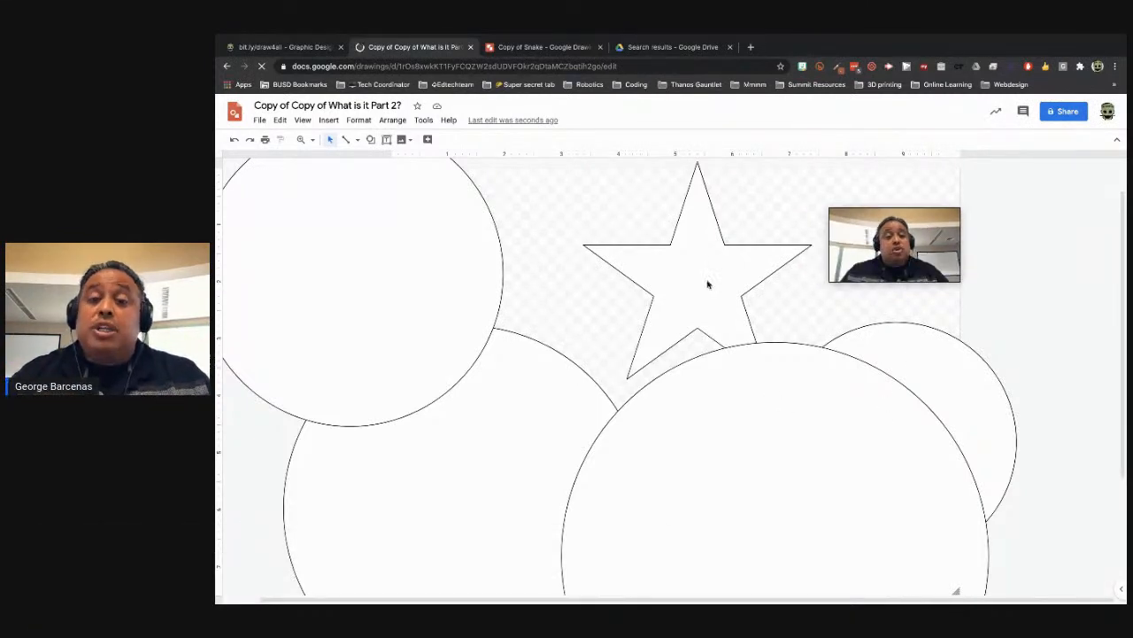
# Move the star around beneath the large circles and leave it between them, partly covered.
pyautogui.moveTo(708, 282); pyautogui.dragTo(699, 388)
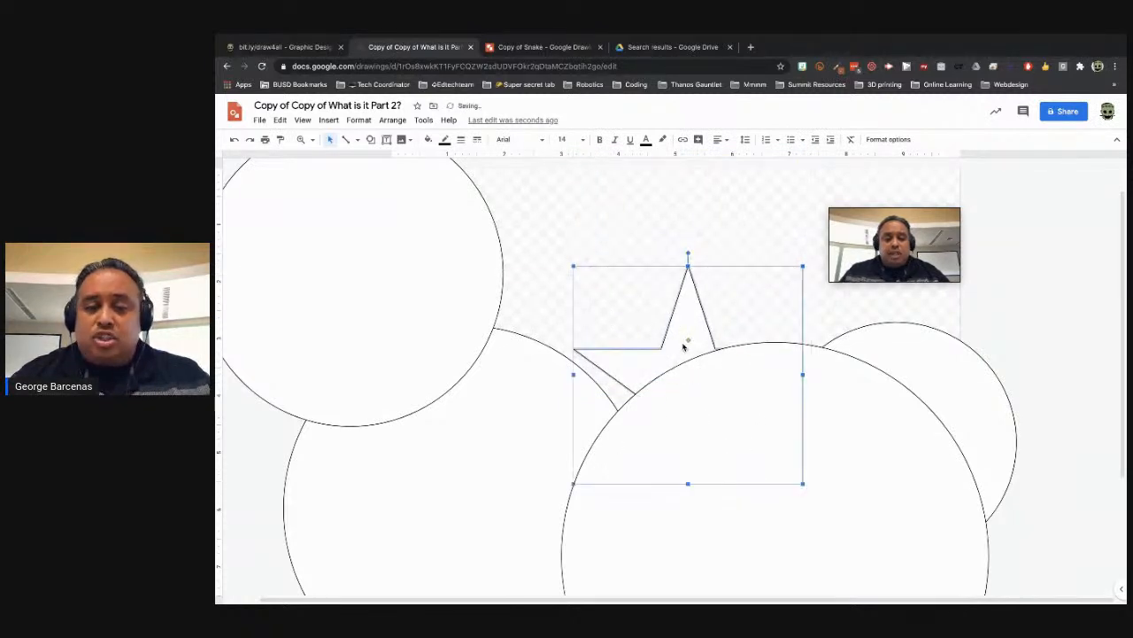
pyautogui.moveTo(599, 345); pyautogui.dragTo(390, 286)
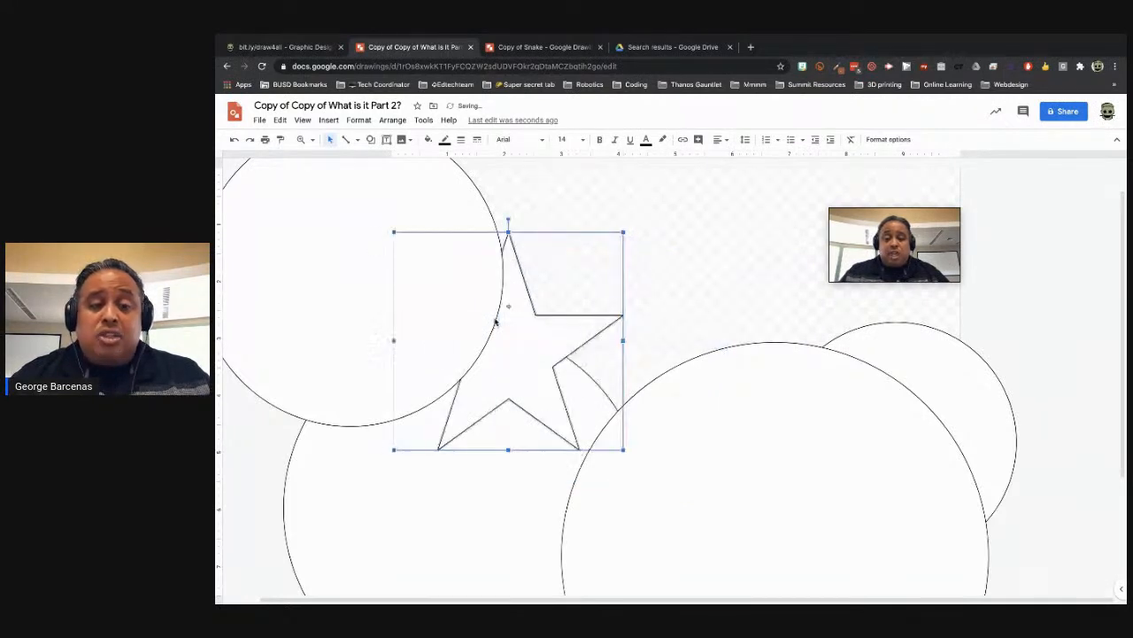
pyautogui.moveTo(511, 329); pyautogui.dragTo(558, 357)
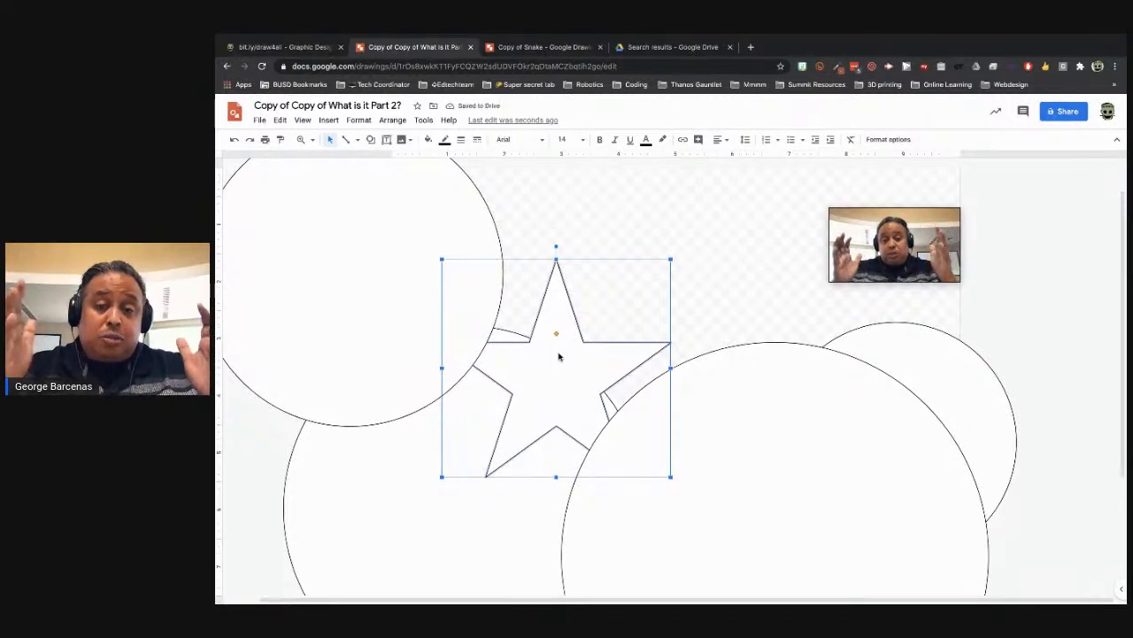
pyautogui.moveTo(861, 237); pyautogui.dragTo(612, 198)
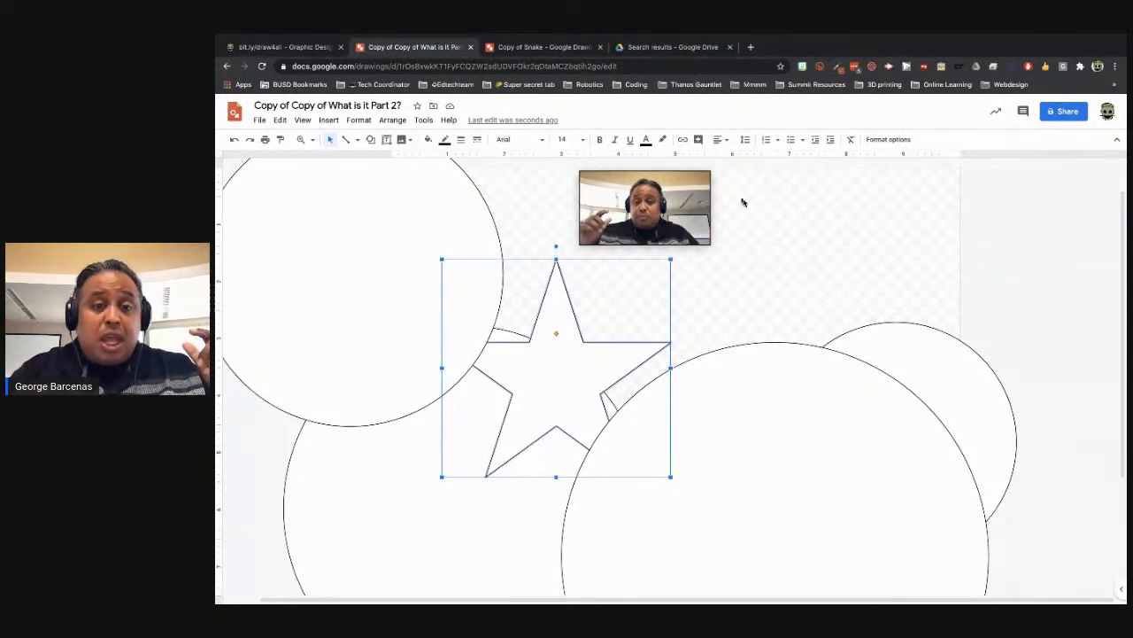
pyautogui.moveTo(683, 181); pyautogui.dragTo(585, 133)
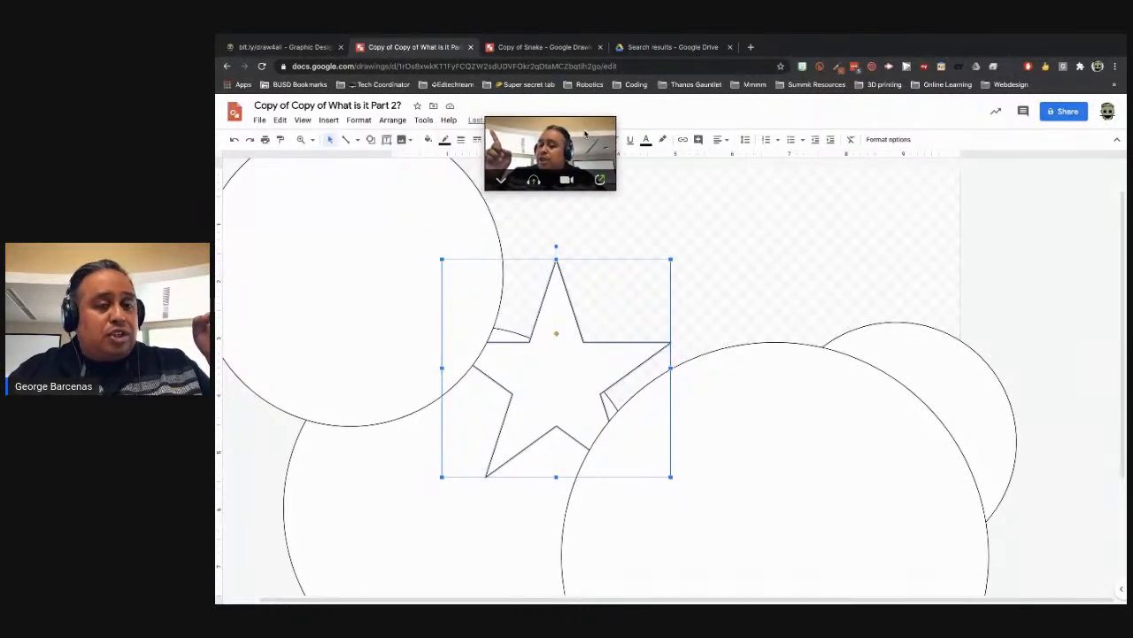
# Bring the star to the front of all shapes and shift it slightly right over the circles.
pyautogui.click(392, 121)
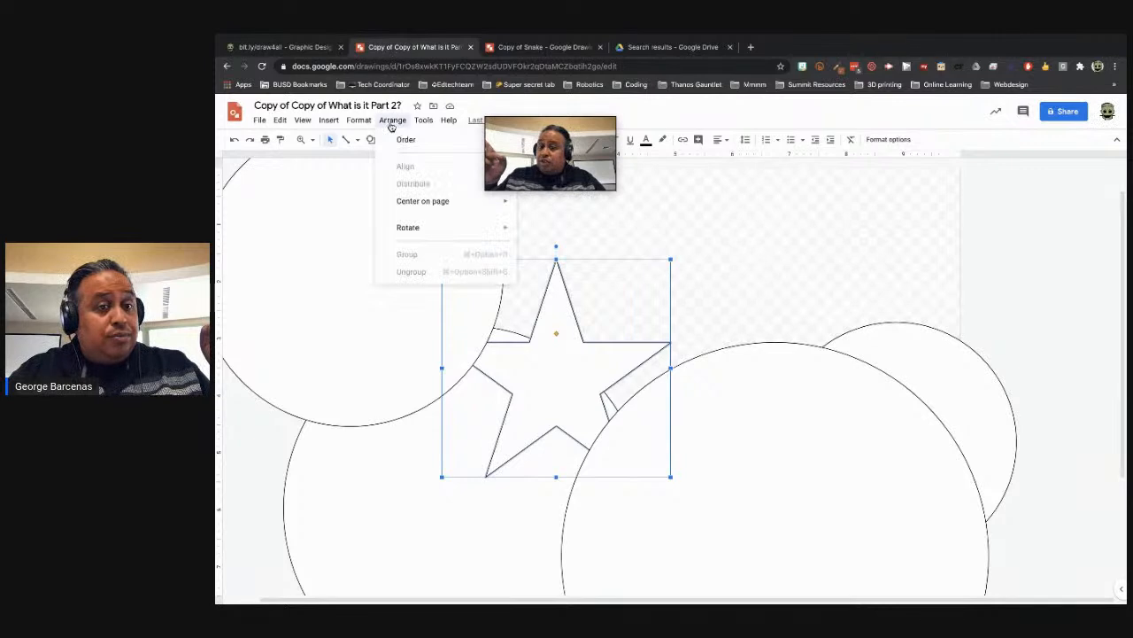
pyautogui.moveTo(530, 124); pyautogui.dragTo(546, 42)
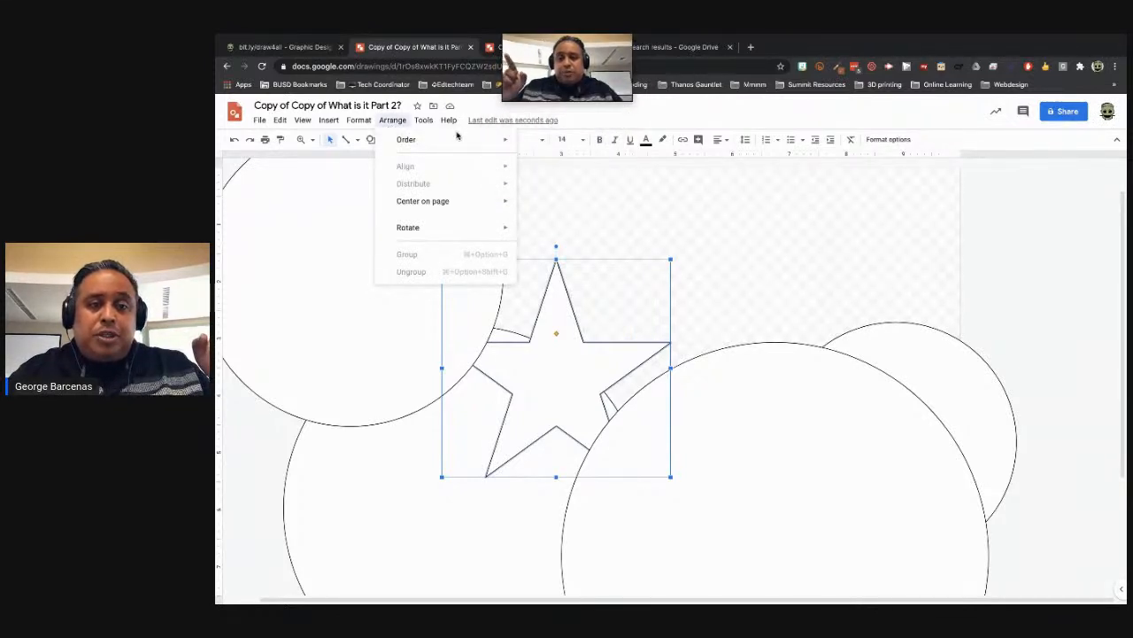
pyautogui.moveTo(459, 139)
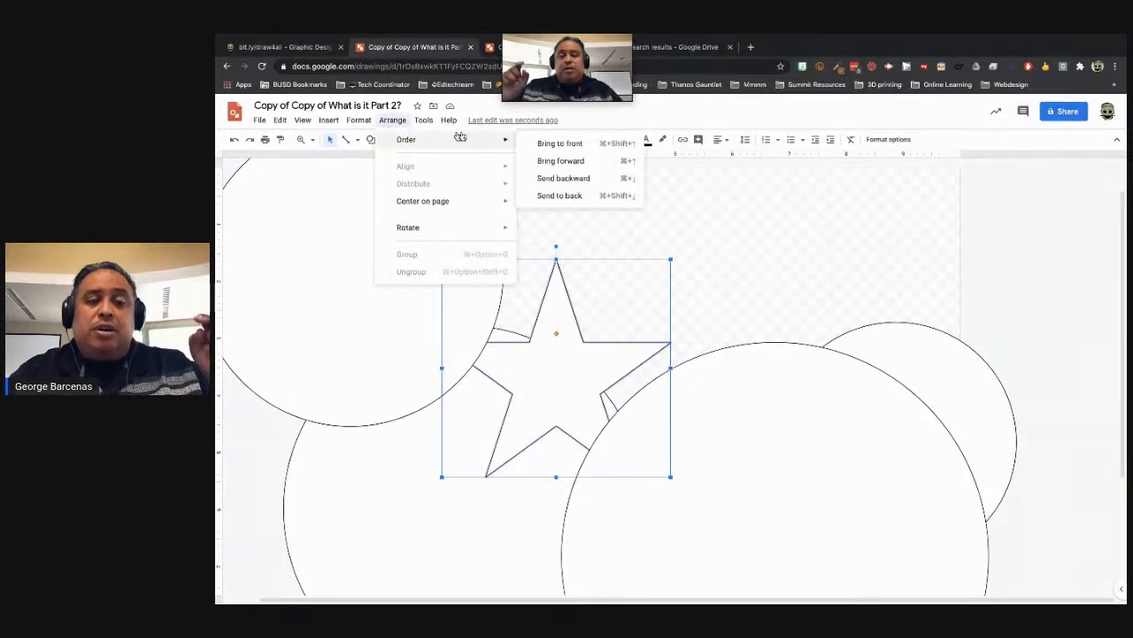
pyautogui.click(558, 143)
pyautogui.moveTo(549, 359); pyautogui.dragTo(601, 374)
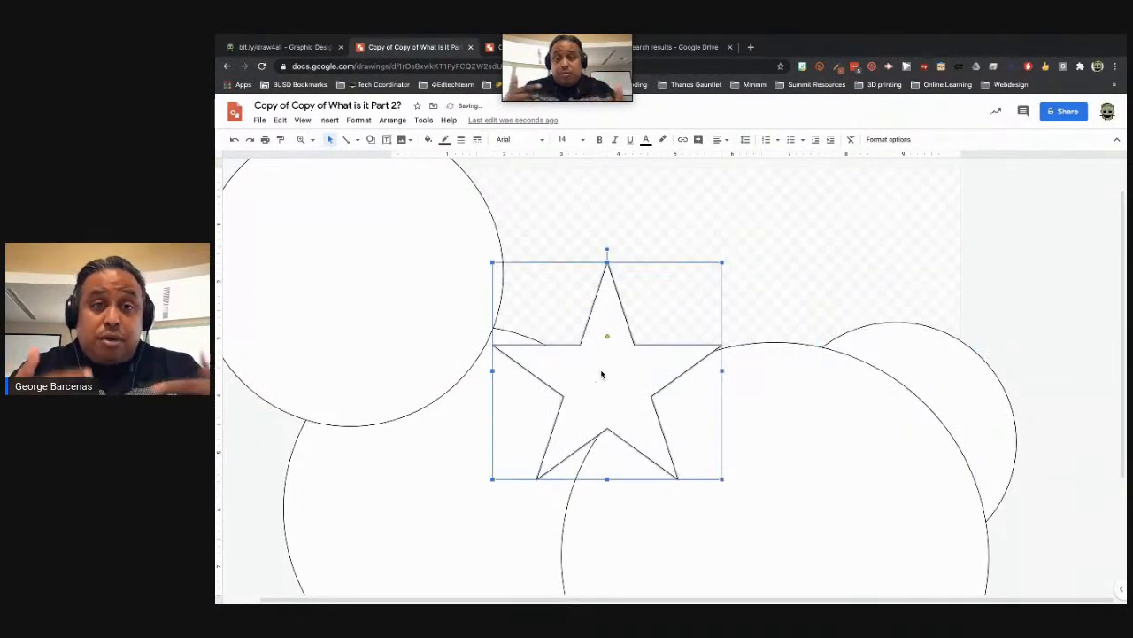
# Move the largest circle and the second-largest circle so that both surround the star.
pyautogui.moveTo(840, 462); pyautogui.dragTo(754, 367)
pyautogui.moveTo(715, 292); pyautogui.dragTo(673, 294)
pyautogui.click(325, 499)
pyautogui.moveTo(387, 454); pyautogui.dragTo(461, 371)
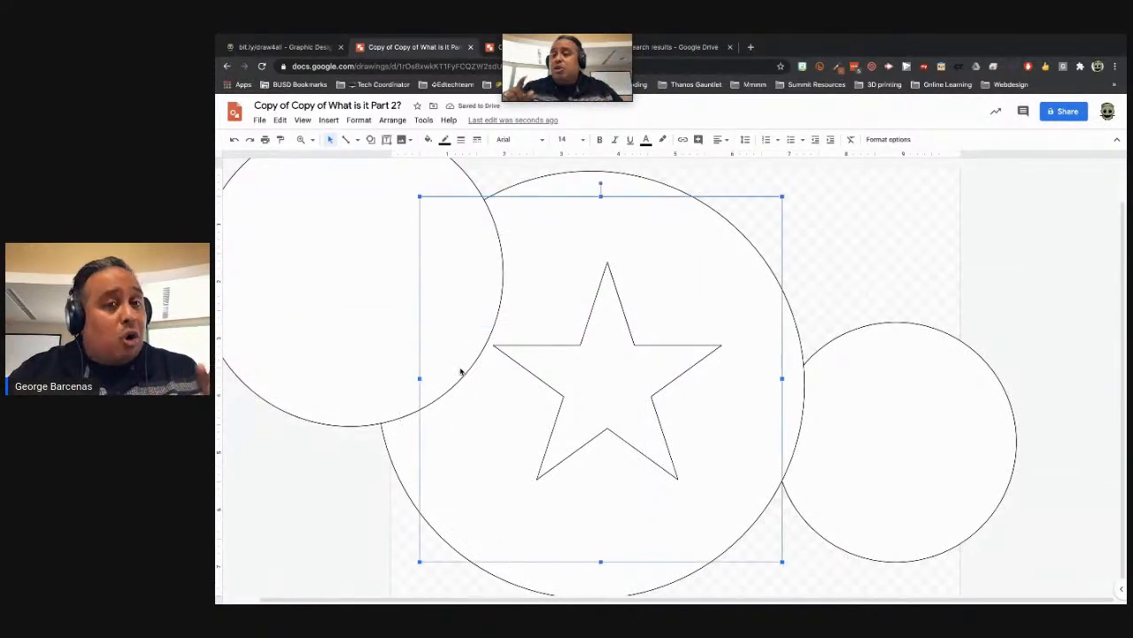
# Send the largest circle to the back of the drawing, behind the second-largest circle.
pyautogui.click(399, 122)
pyautogui.moveTo(410, 142)
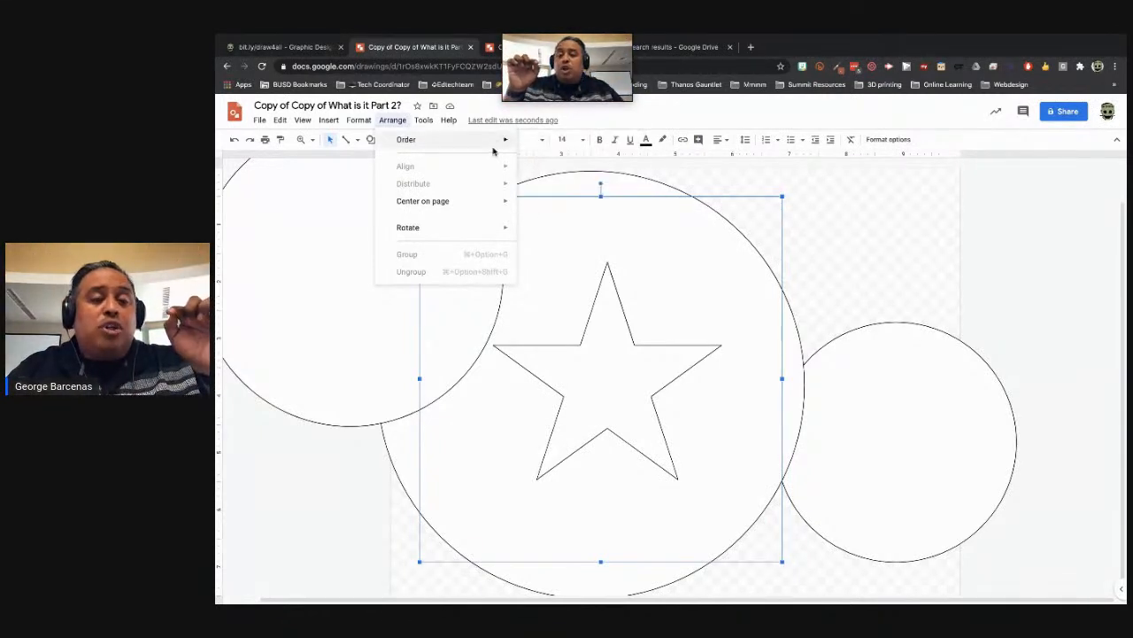
pyautogui.moveTo(495, 142)
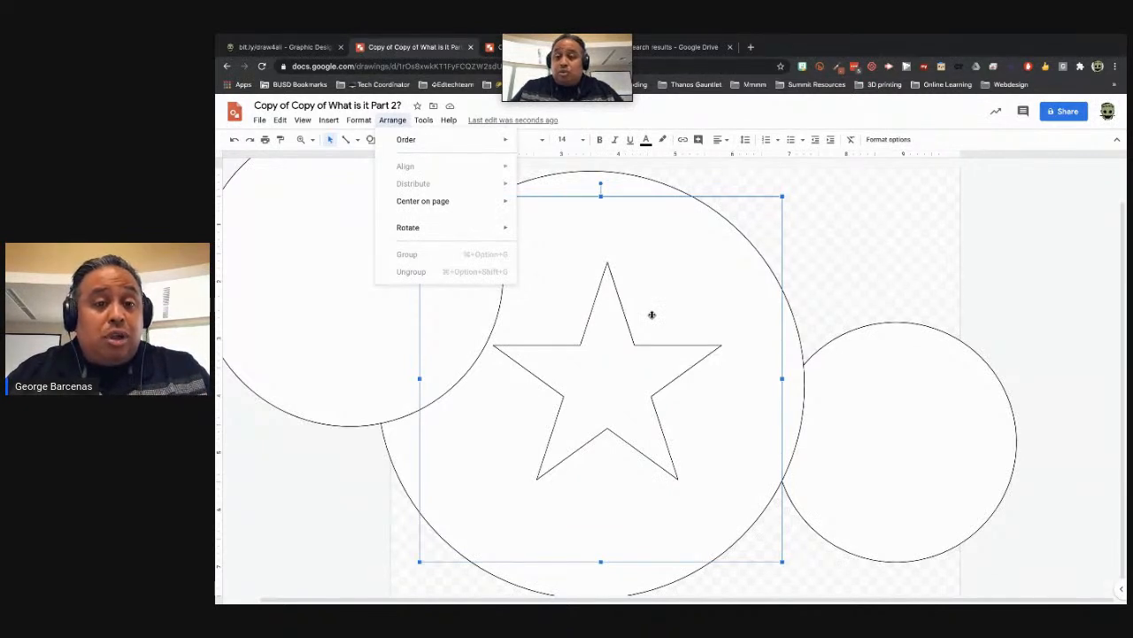
pyautogui.click(823, 309)
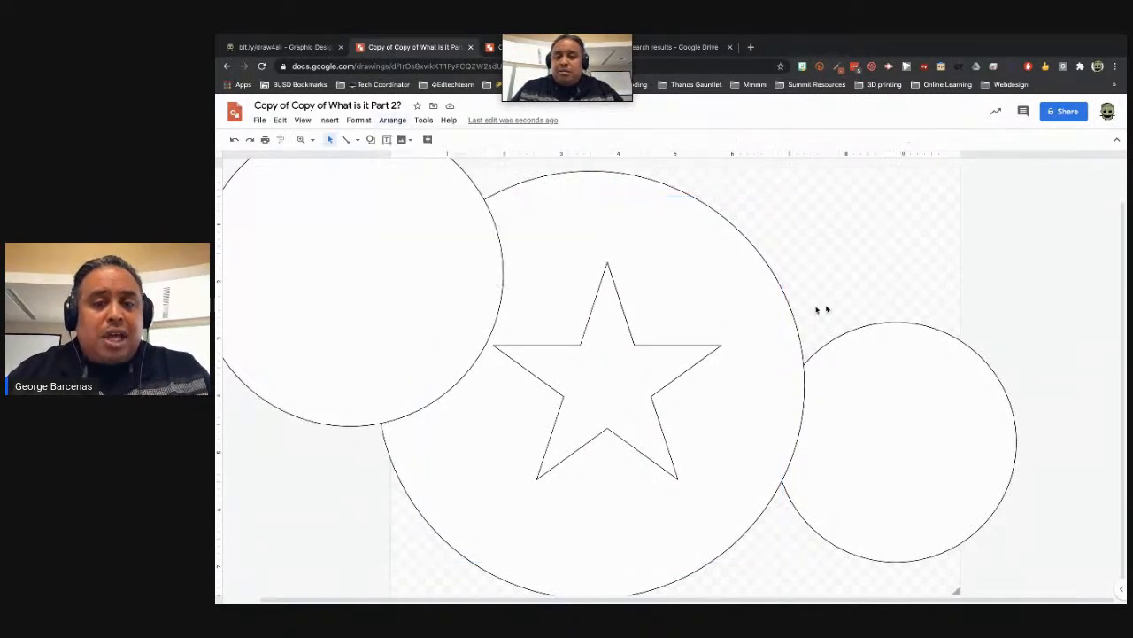
pyautogui.click(764, 316)
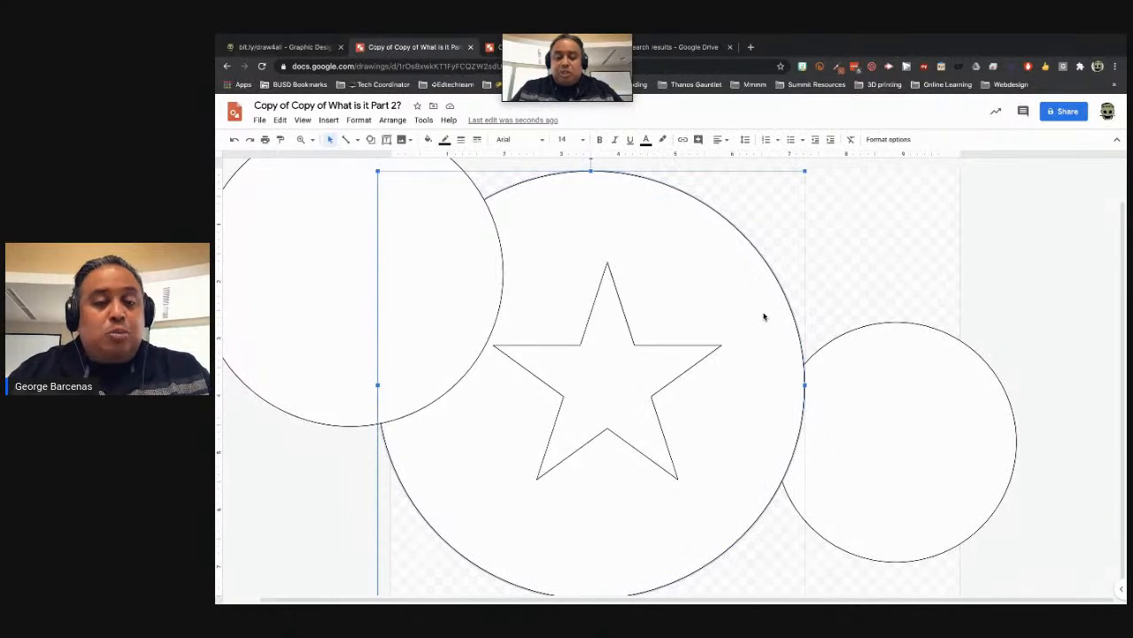
pyautogui.hotkey('ctrl', 'shift', 'Down')
# Move the two remaining smaller circles inside the larger ones, nesting all four circles roughly concentrically behind the star.
pyautogui.click(632, 364)
pyautogui.moveTo(372, 277); pyautogui.dragTo(631, 378)
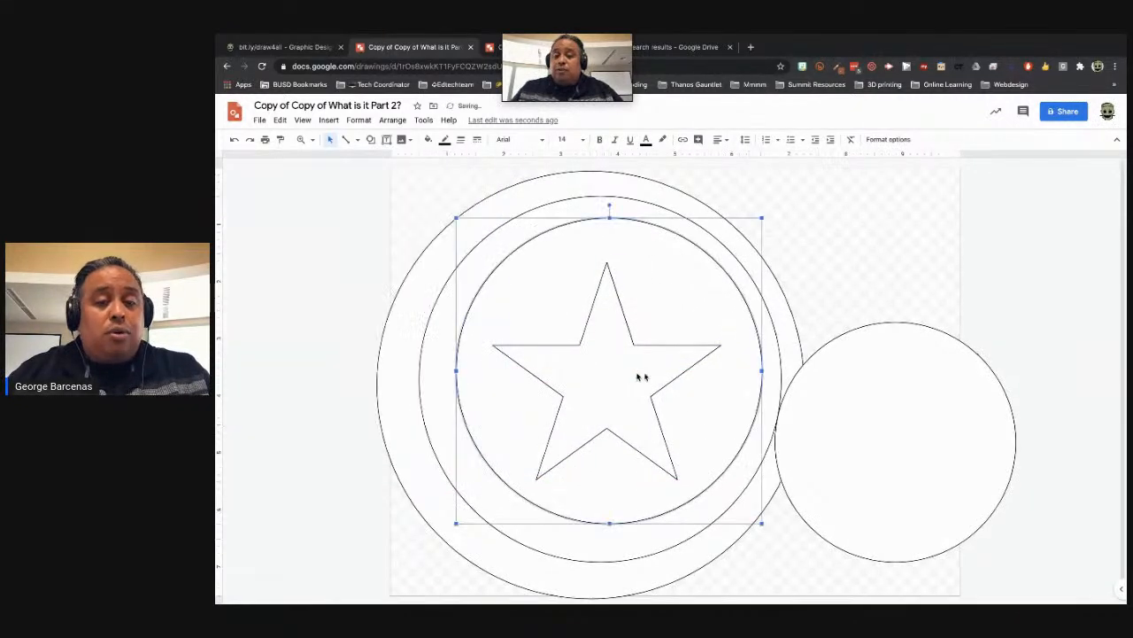
pyautogui.moveTo(840, 398); pyautogui.dragTo(521, 335)
pyautogui.moveTo(515, 312); pyautogui.dragTo(535, 314)
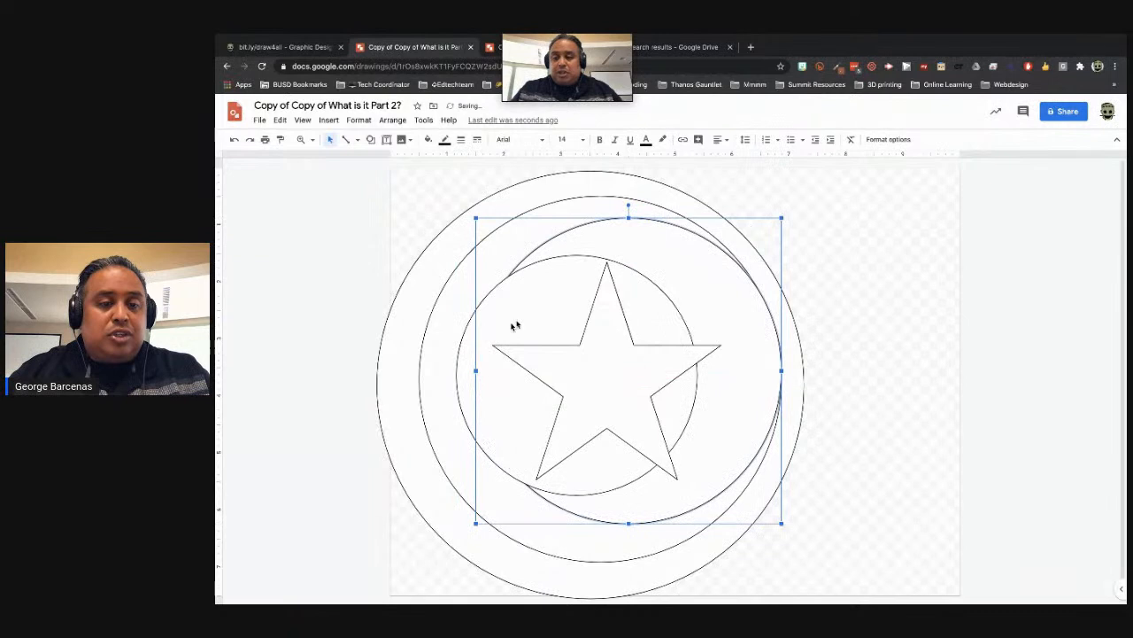
pyautogui.moveTo(703, 253); pyautogui.dragTo(674, 258)
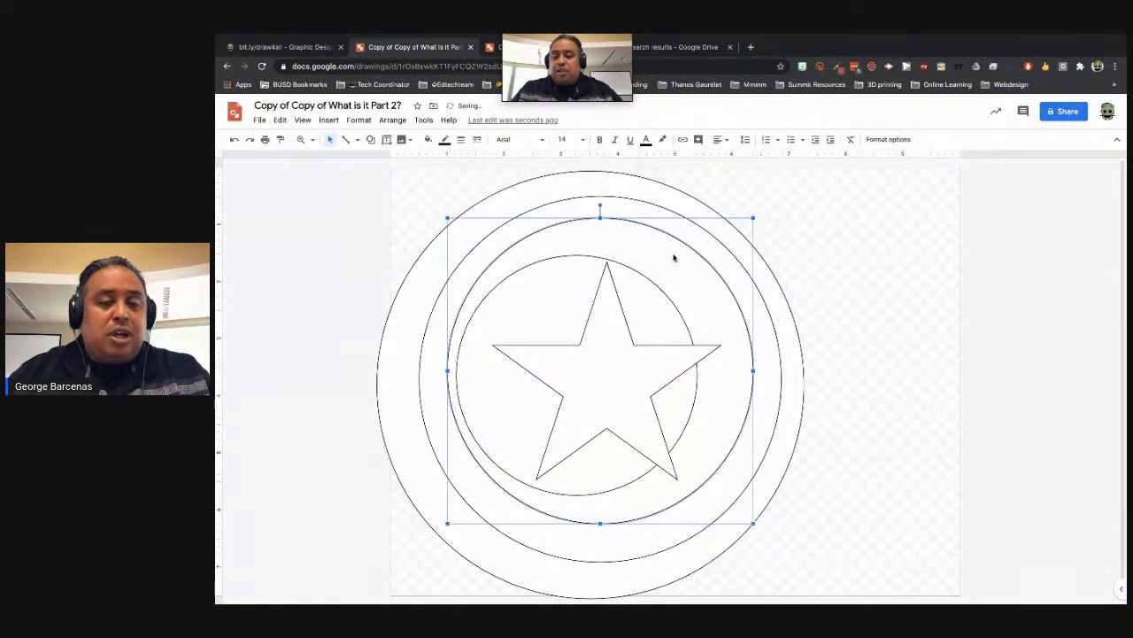
pyautogui.moveTo(567, 285); pyautogui.dragTo(576, 296)
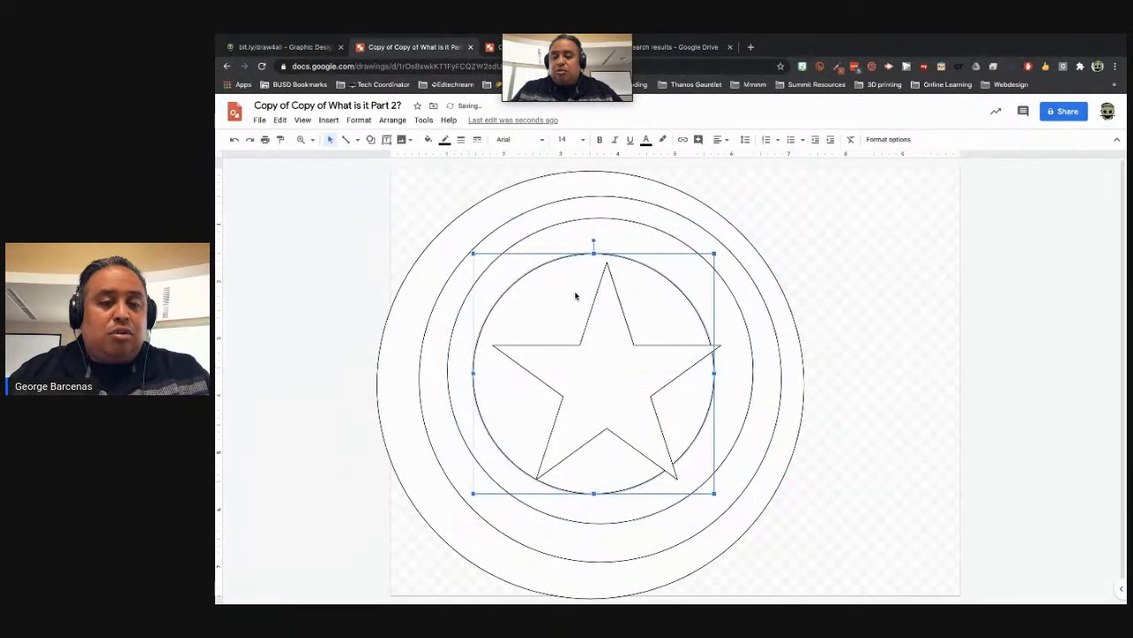
# Shift the star left in front of the circles until its left tip extends past the outermost circle.
pyautogui.moveTo(602, 344); pyautogui.dragTo(551, 341)
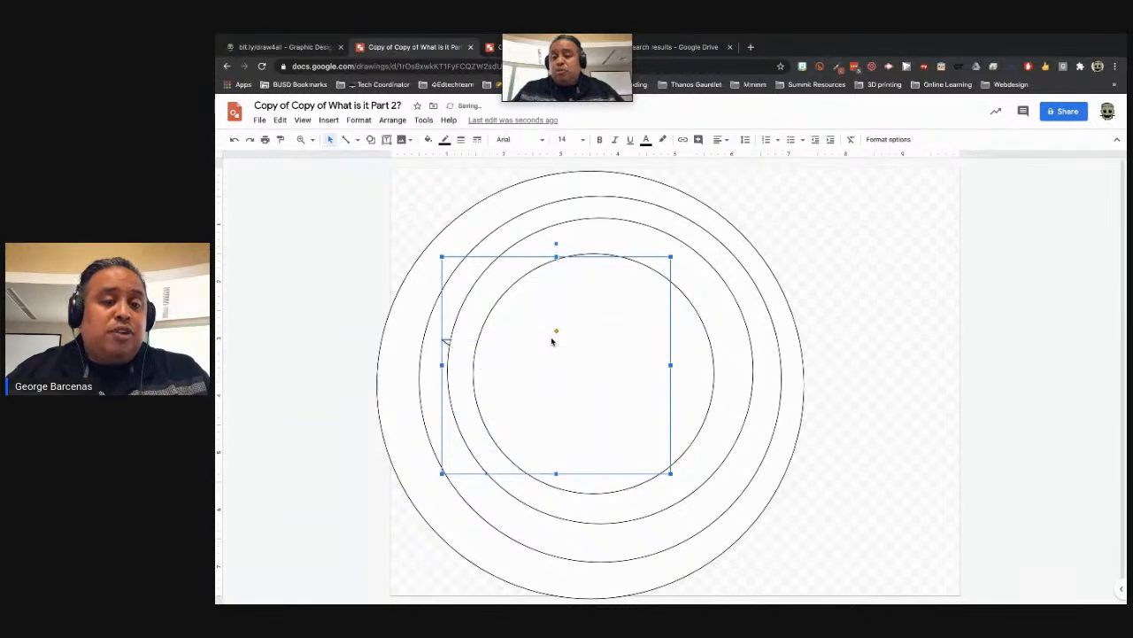
pyautogui.press('Left')
pyautogui.press('Left')
pyautogui.press('Left')
pyautogui.press('Left')
pyautogui.press('Left')
pyautogui.press('Left')
pyautogui.press('Left')
pyautogui.press('Left')
pyautogui.press('Left')
pyautogui.press('Left')
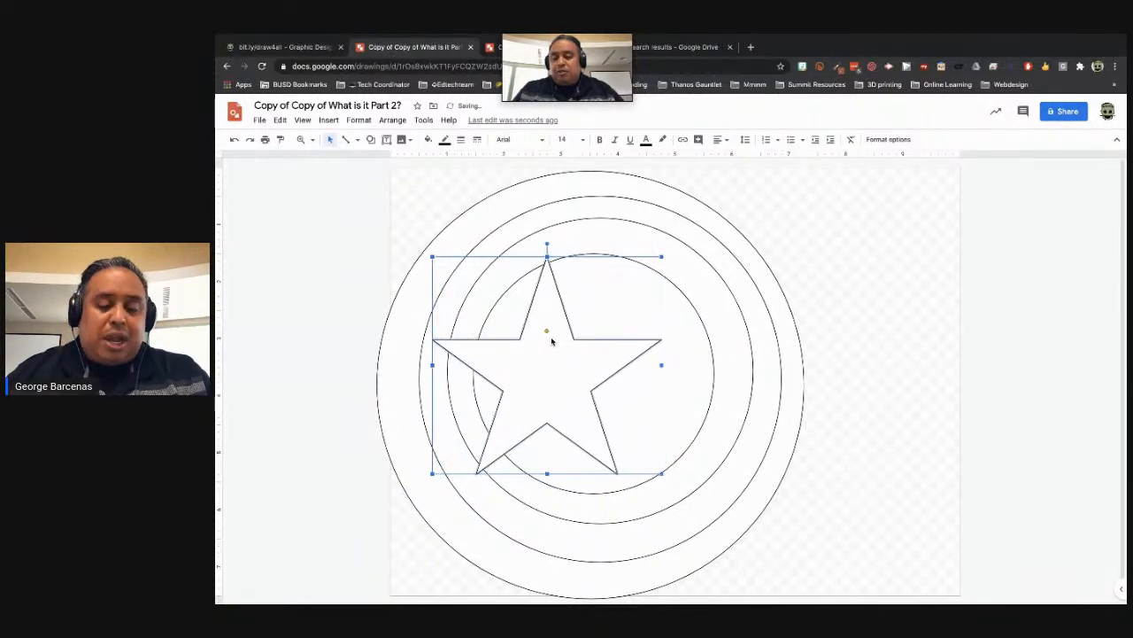
pyautogui.press('Left')
pyautogui.press('Left')
pyautogui.press('Left')
pyautogui.press('Left')
pyautogui.press('Left')
pyautogui.press('Left')
pyautogui.press('Left')
pyautogui.press('Left')
pyautogui.press('Left')
pyautogui.press('Left')
pyautogui.press('Left')
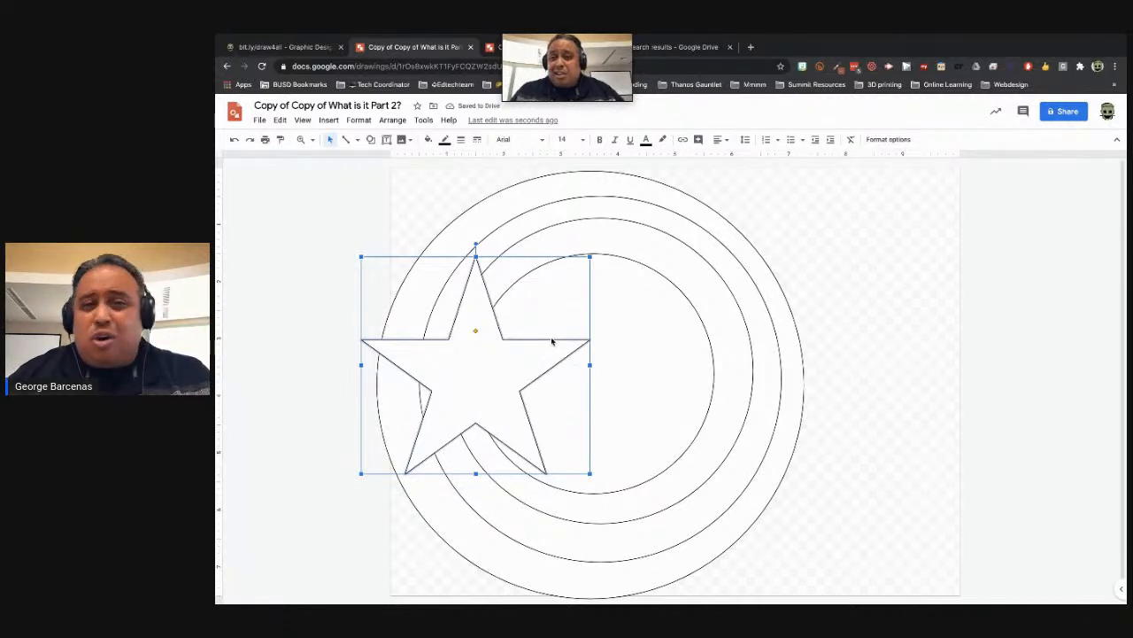
# Send the star backward and forward between layers, bring it to the front, and centre it in the smallest circle.
pyautogui.hotkey('ctrl', 'Down')
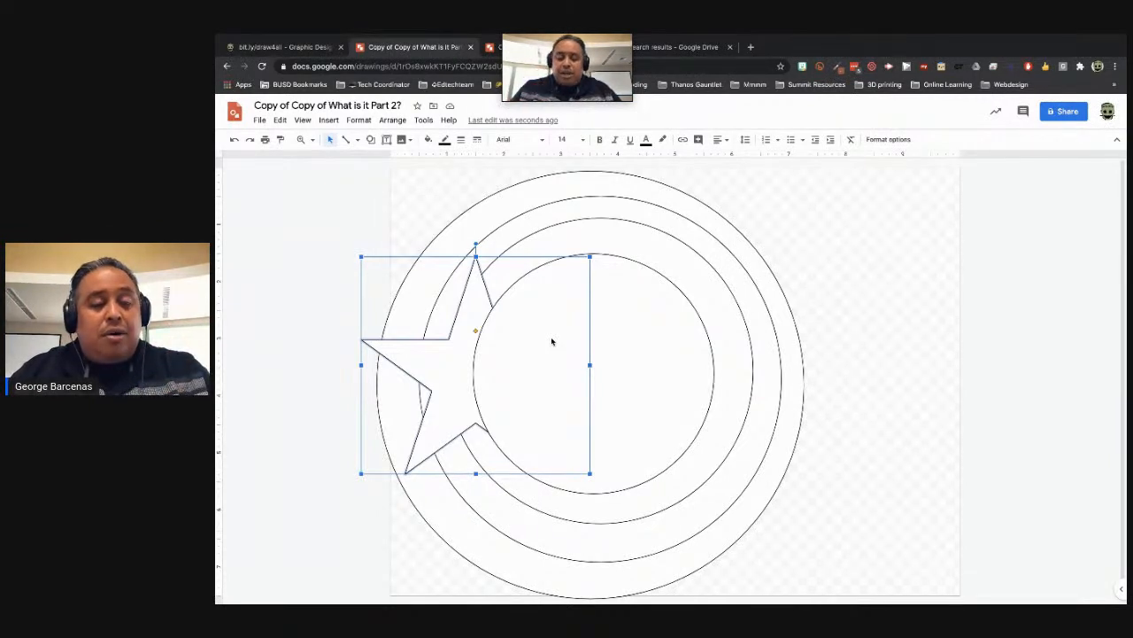
pyautogui.hotkey('ctrl', 'Up')
pyautogui.hotkey('ctrl', 'Down')
pyautogui.hotkey('ctrl', 'Up')
pyautogui.hotkey('ctrl', 'shift', 'Up')
pyautogui.moveTo(511, 346); pyautogui.dragTo(587, 359)
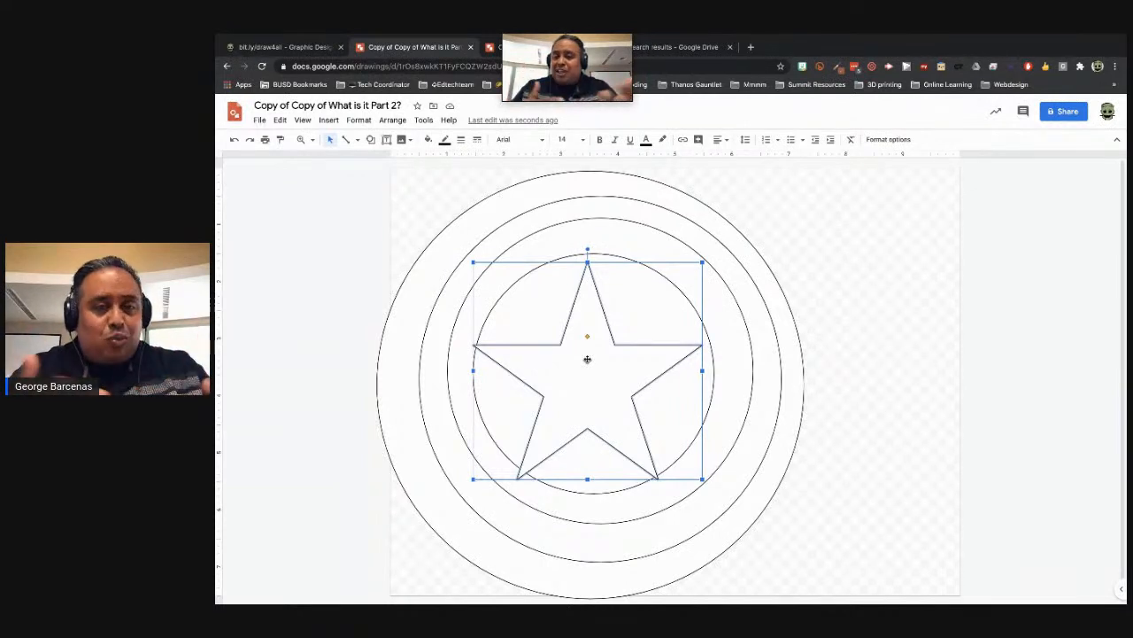
# Return to the site's Graphic Design page and view its Classroom Design section.
pyautogui.click(310, 51)
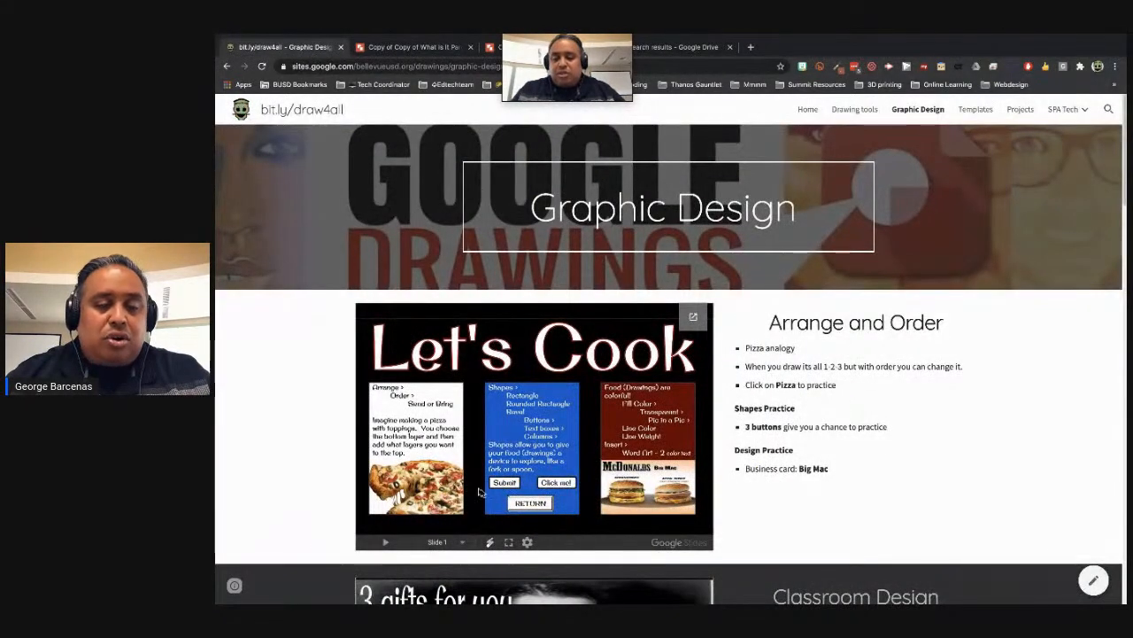
pyautogui.scroll(-2, 689, 490)
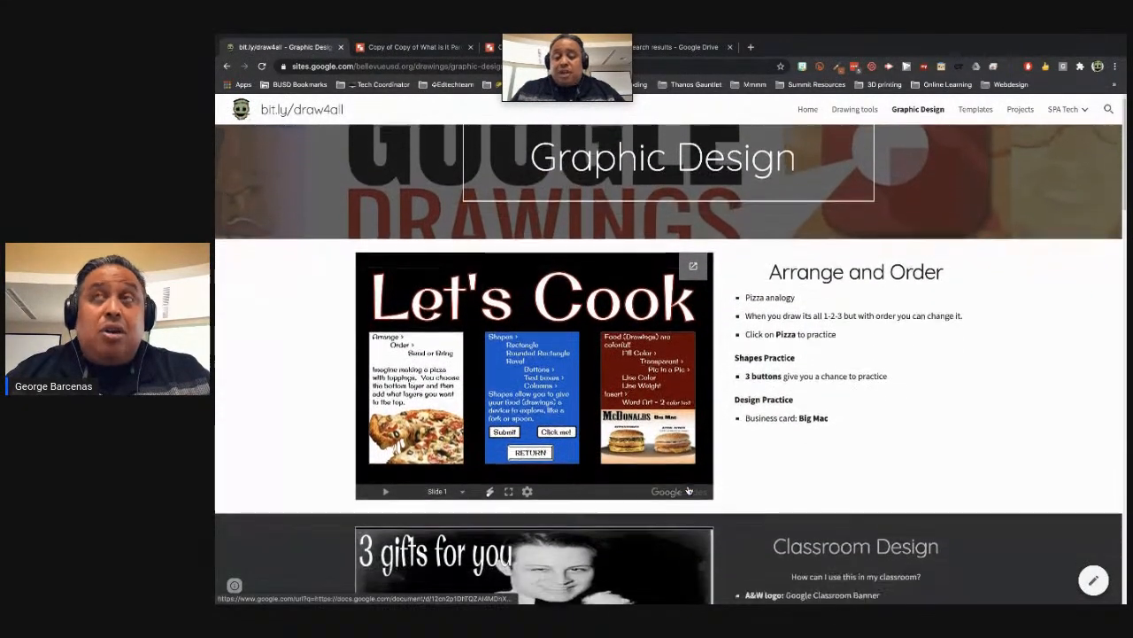
pyautogui.scroll(-3, 689, 490)
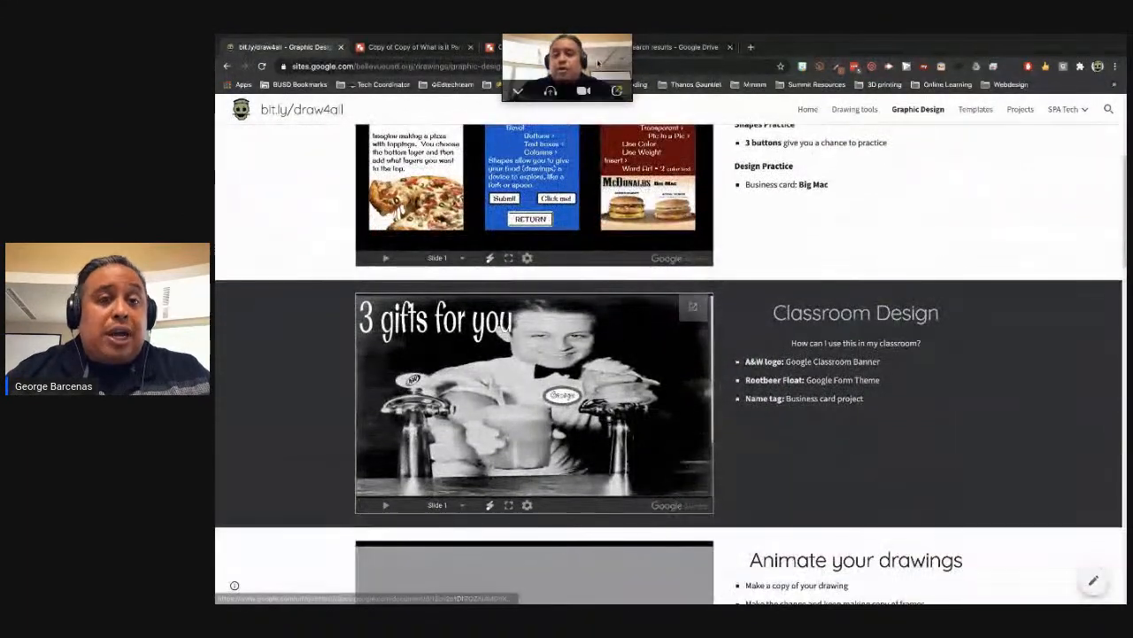
pyautogui.moveTo(597, 55); pyautogui.dragTo(465, 320)
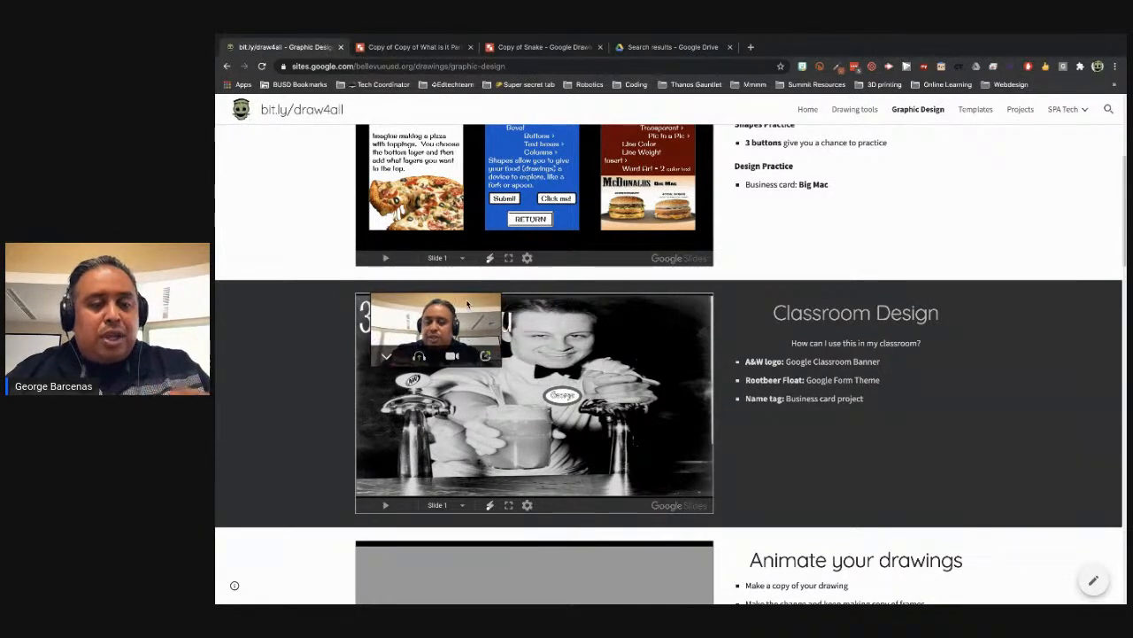
pyautogui.moveTo(467, 306); pyautogui.dragTo(544, 345)
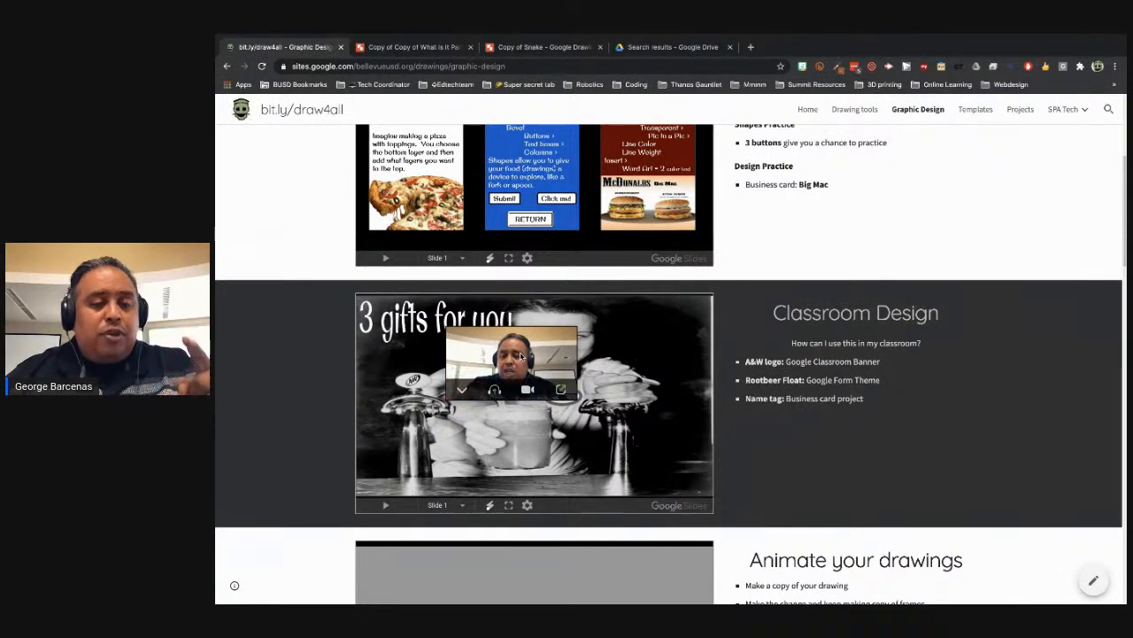
pyautogui.moveTo(523, 356); pyautogui.dragTo(548, 335)
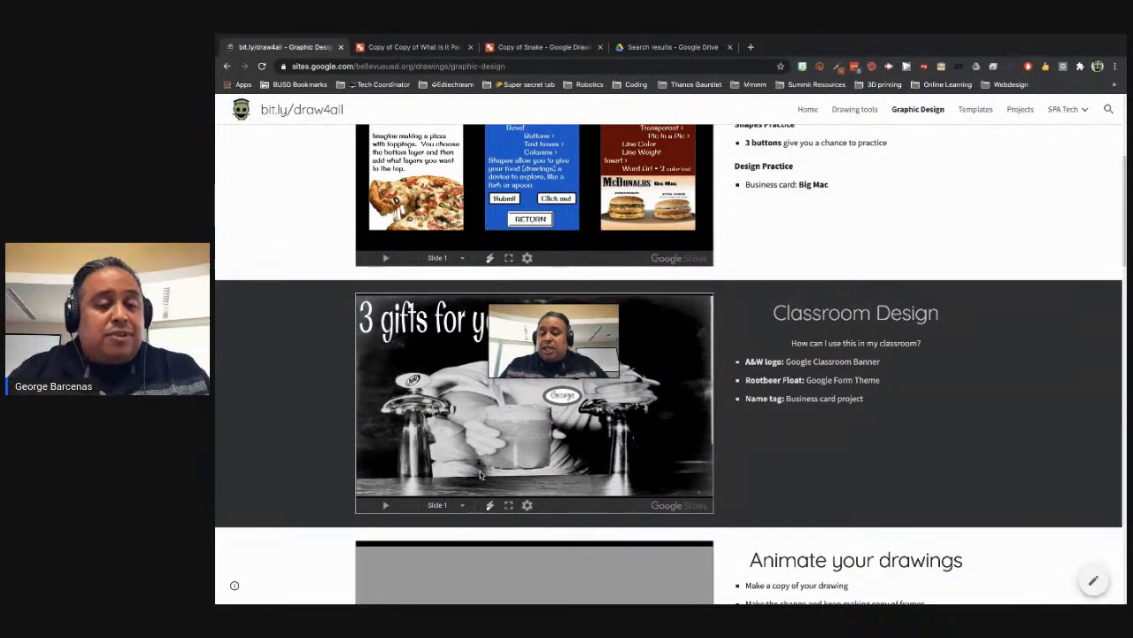
pyautogui.moveTo(526, 333); pyautogui.dragTo(477, 345)
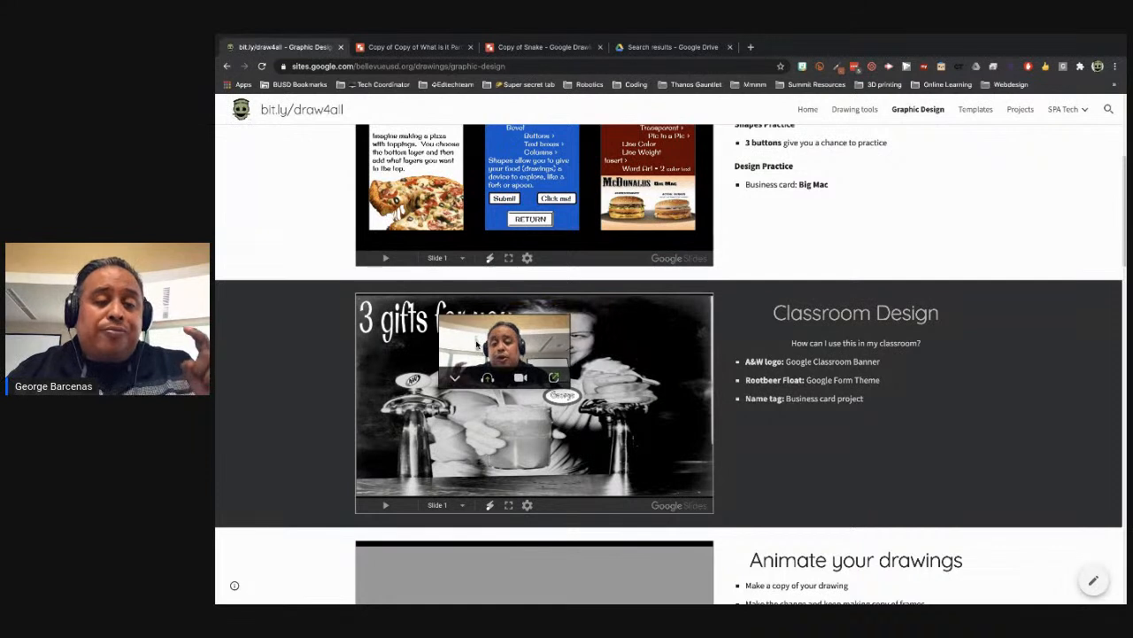
# Open the Google Form Theme template from the root beer float in the "3 gifts for you" slide and make a copy of it.
pyautogui.click(506, 426)
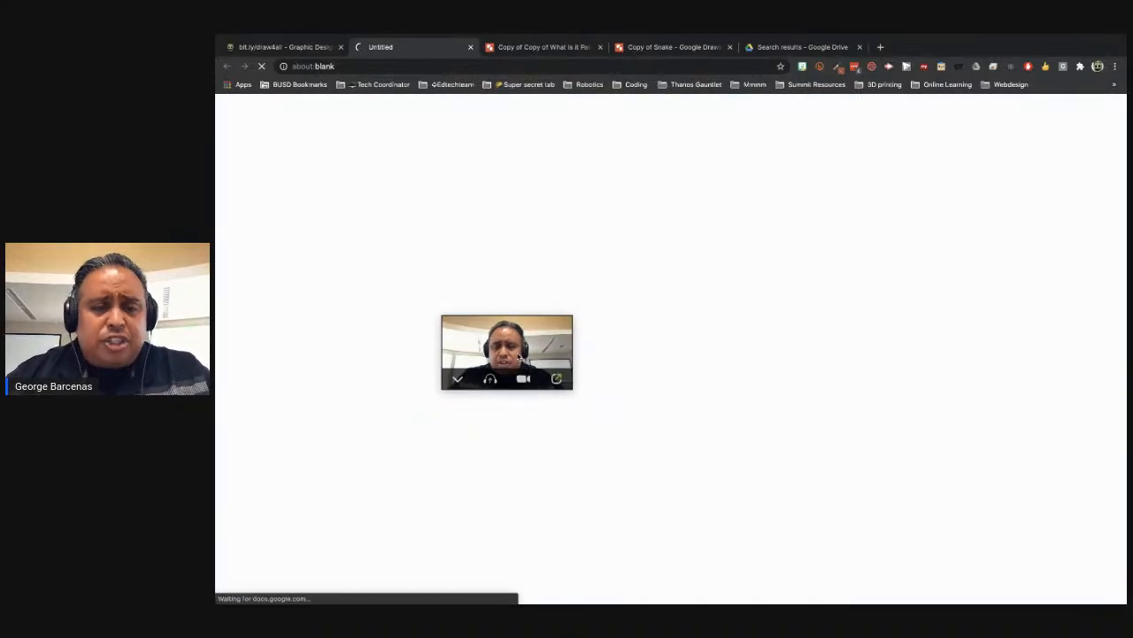
pyautogui.moveTo(520, 358); pyautogui.dragTo(564, 328)
pyautogui.click(522, 281)
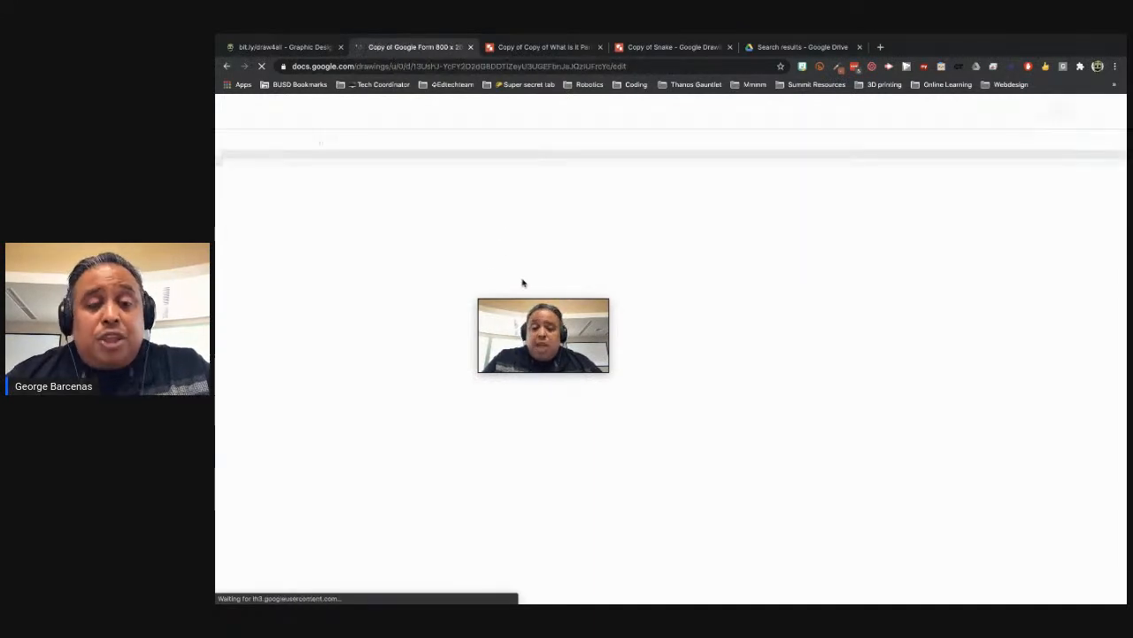
pyautogui.moveTo(545, 318)
pyautogui.moveTo(545, 318); pyautogui.dragTo(644, 335)
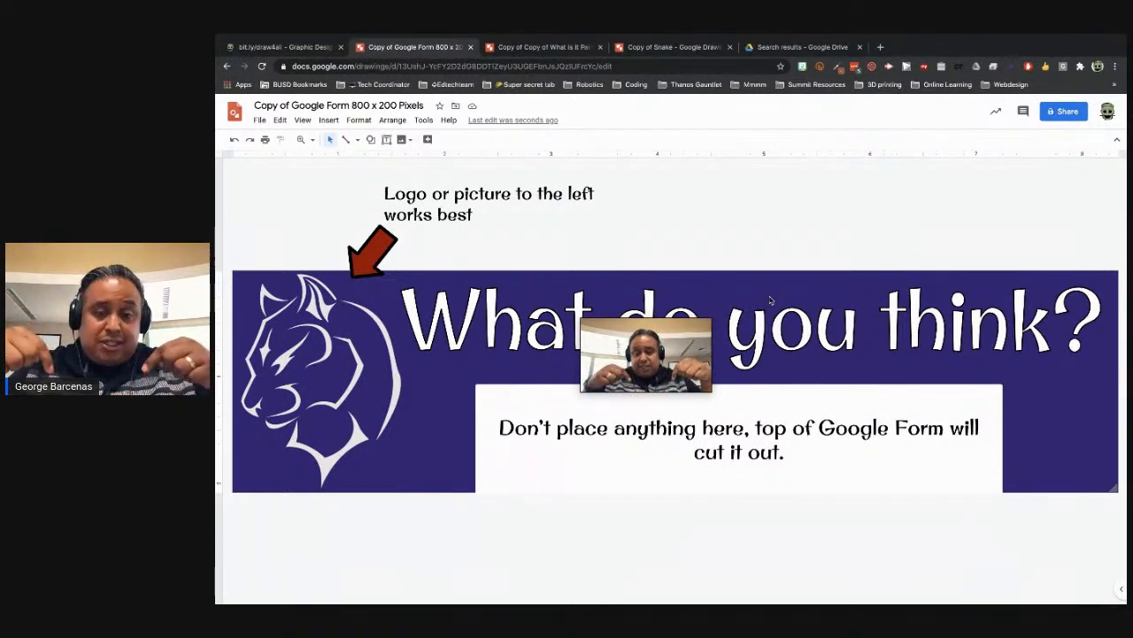
pyautogui.moveTo(659, 350); pyautogui.dragTo(475, 365)
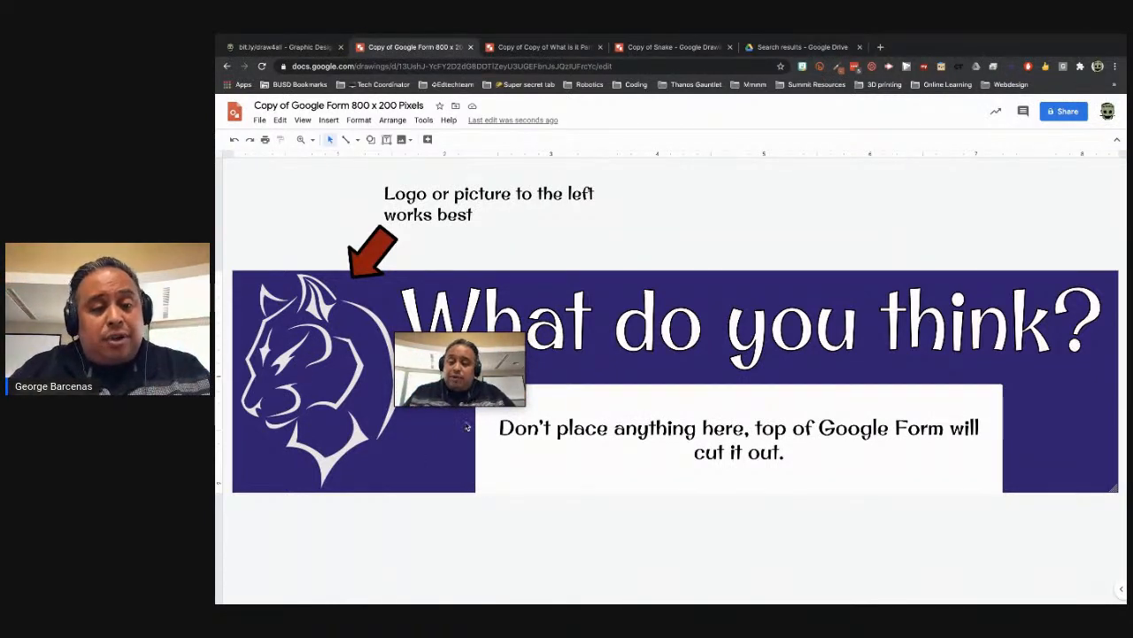
pyautogui.moveTo(496, 361); pyautogui.dragTo(434, 144)
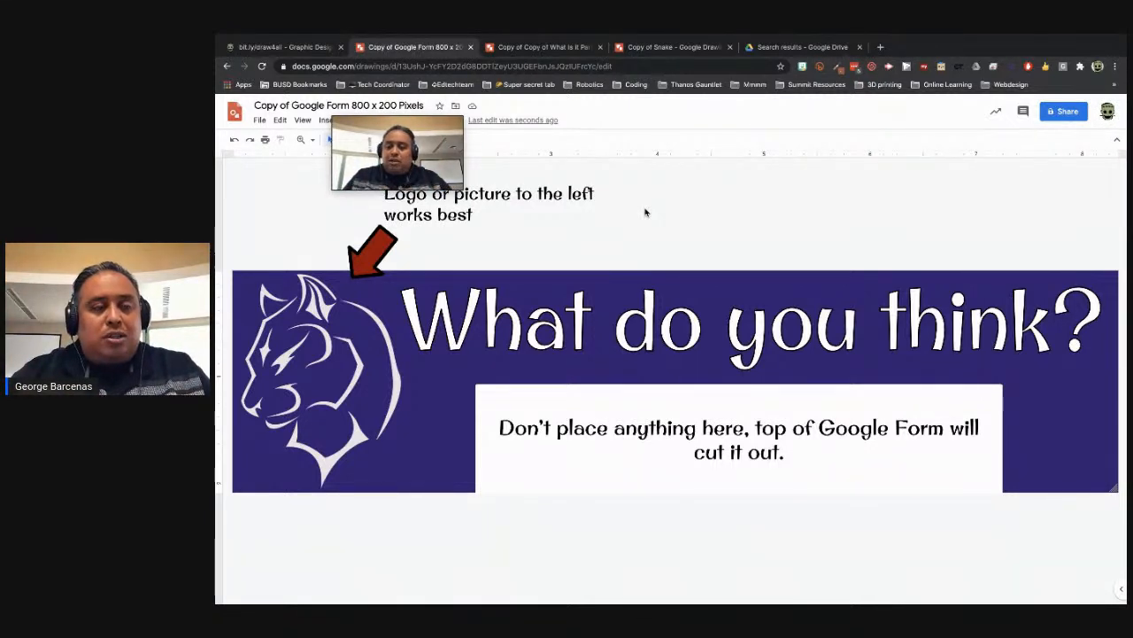
# Open the page setup of the Google Form banner drawing and switch the custom size's units to Pixels.
pyautogui.click(260, 120)
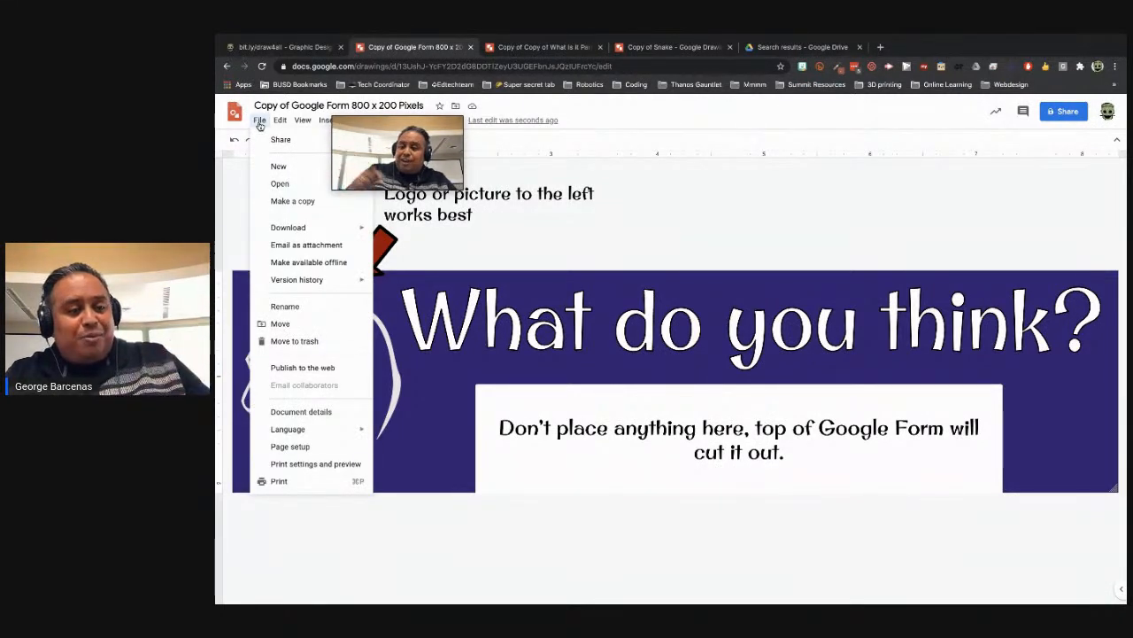
pyautogui.click(304, 449)
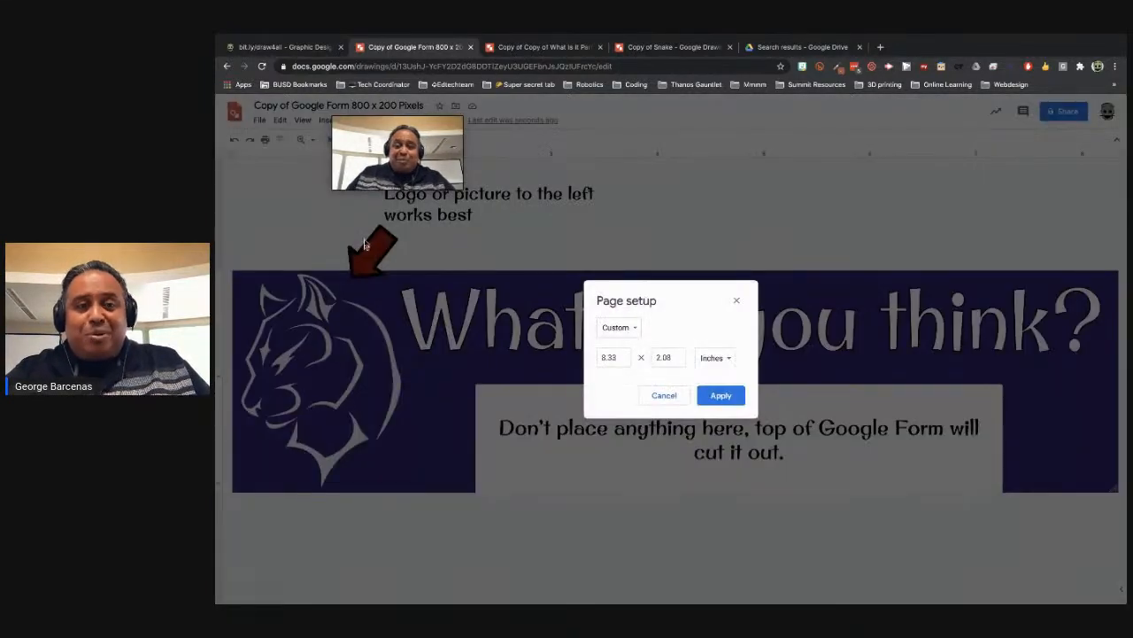
pyautogui.moveTo(389, 140); pyautogui.dragTo(609, 266)
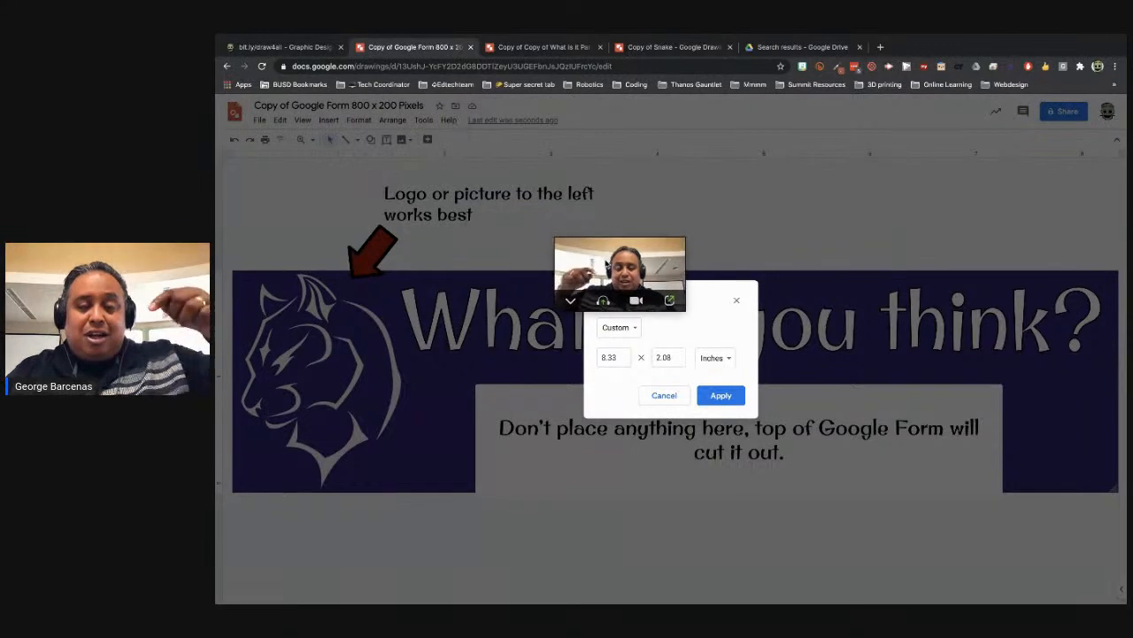
pyautogui.click(620, 328)
pyautogui.moveTo(631, 251)
pyautogui.mouseDown()
pyautogui.moveTo(638, 205)
pyautogui.moveTo(640, 256)
pyautogui.mouseUp()
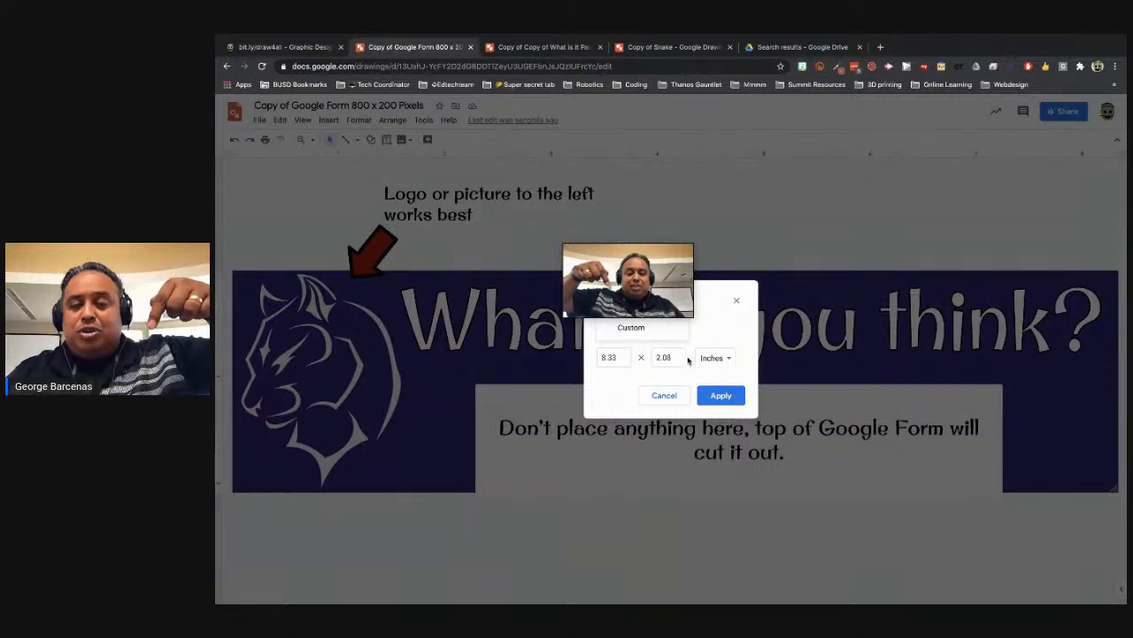
pyautogui.click(703, 359)
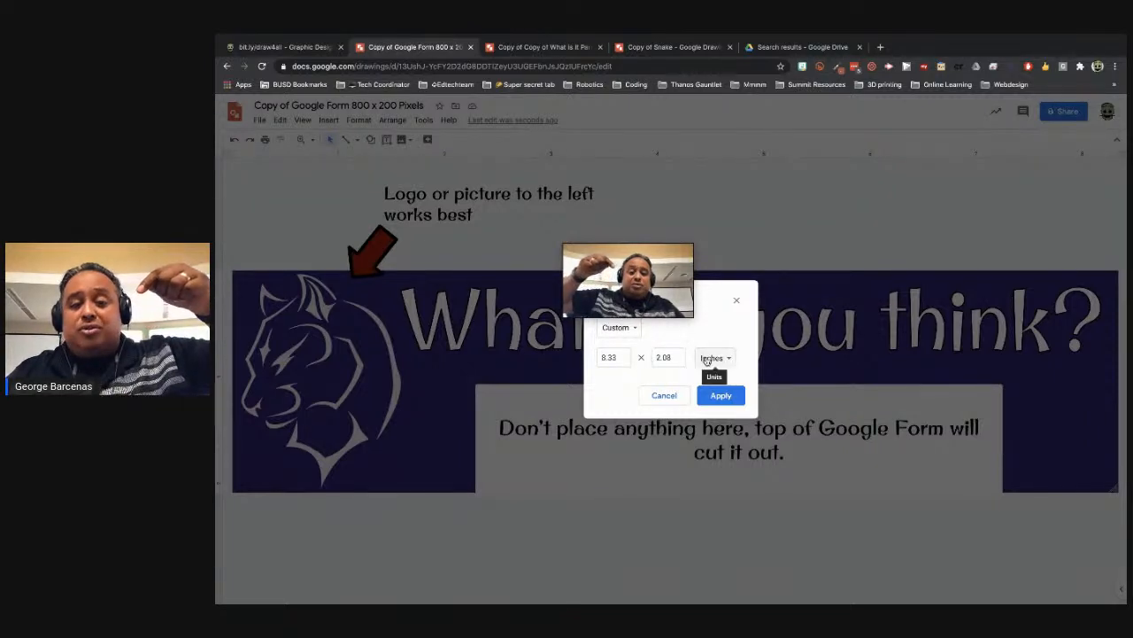
pyautogui.click(707, 359)
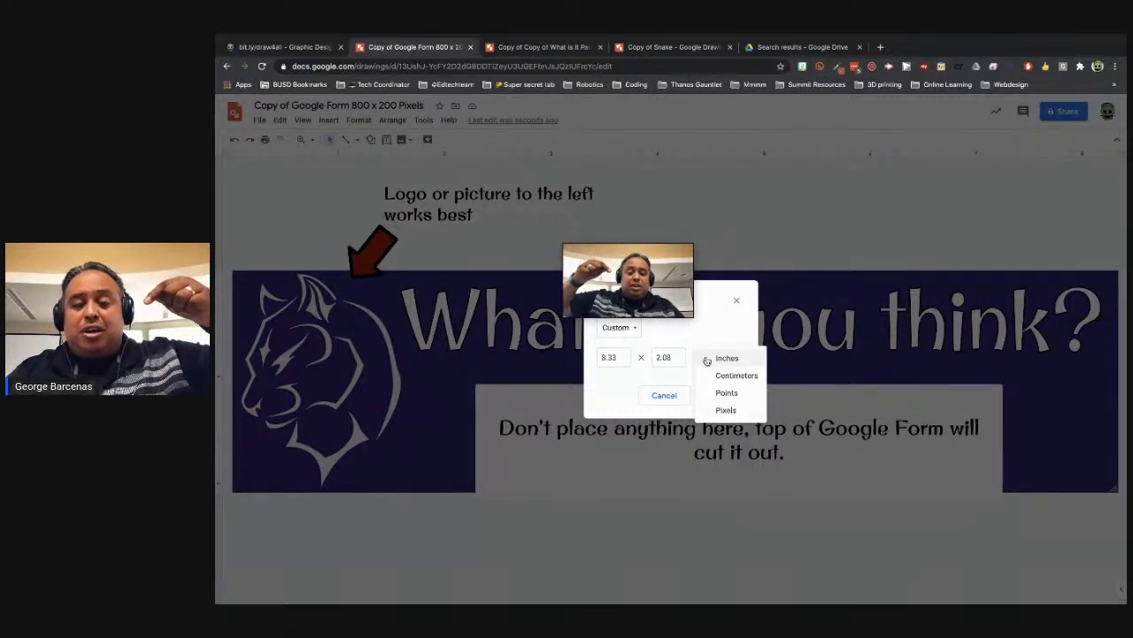
pyautogui.click(723, 412)
pyautogui.moveTo(656, 417); pyautogui.dragTo(659, 452)
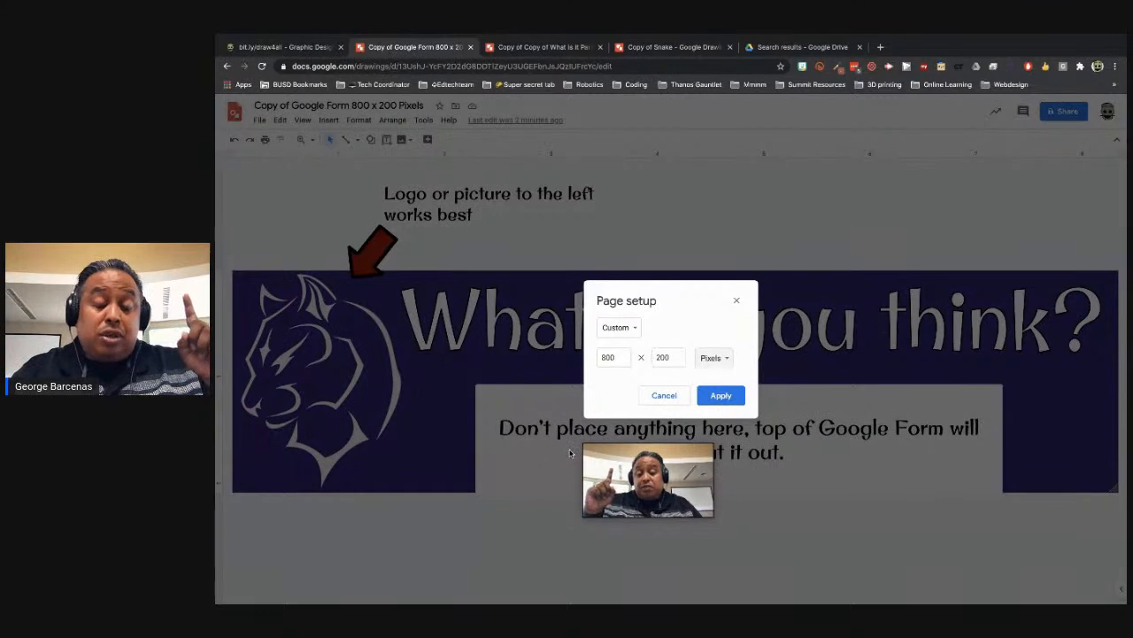
pyautogui.moveTo(595, 465); pyautogui.dragTo(593, 403)
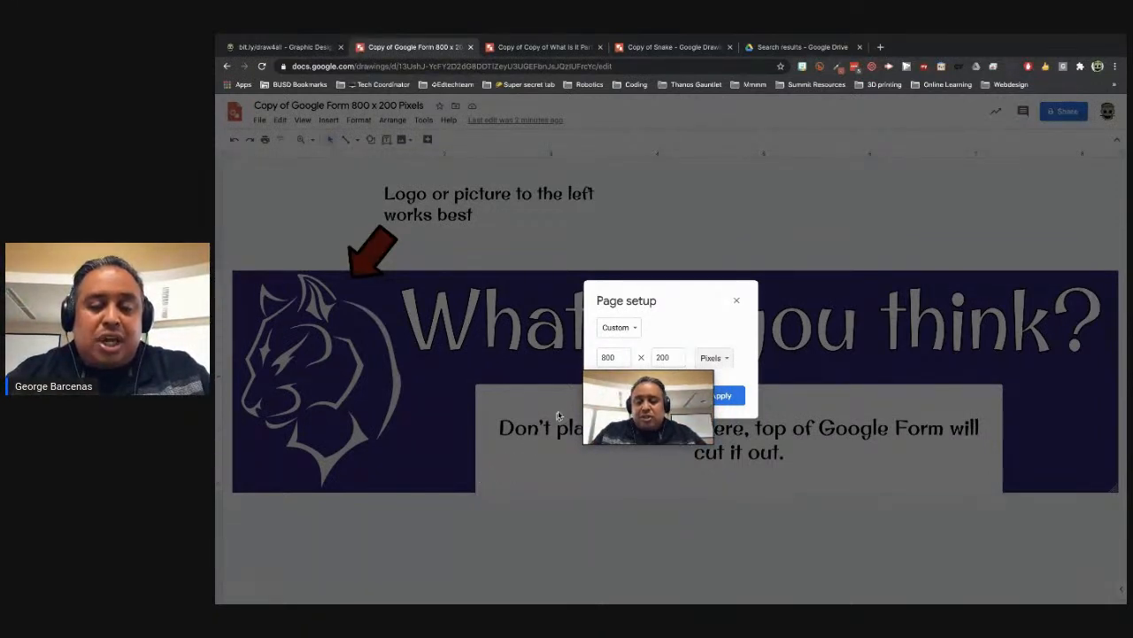
# Return to the drawing site and open its Templates page to view the "What can I do with Google Drawings?" slide.
pyautogui.moveTo(590, 394); pyautogui.dragTo(348, 134)
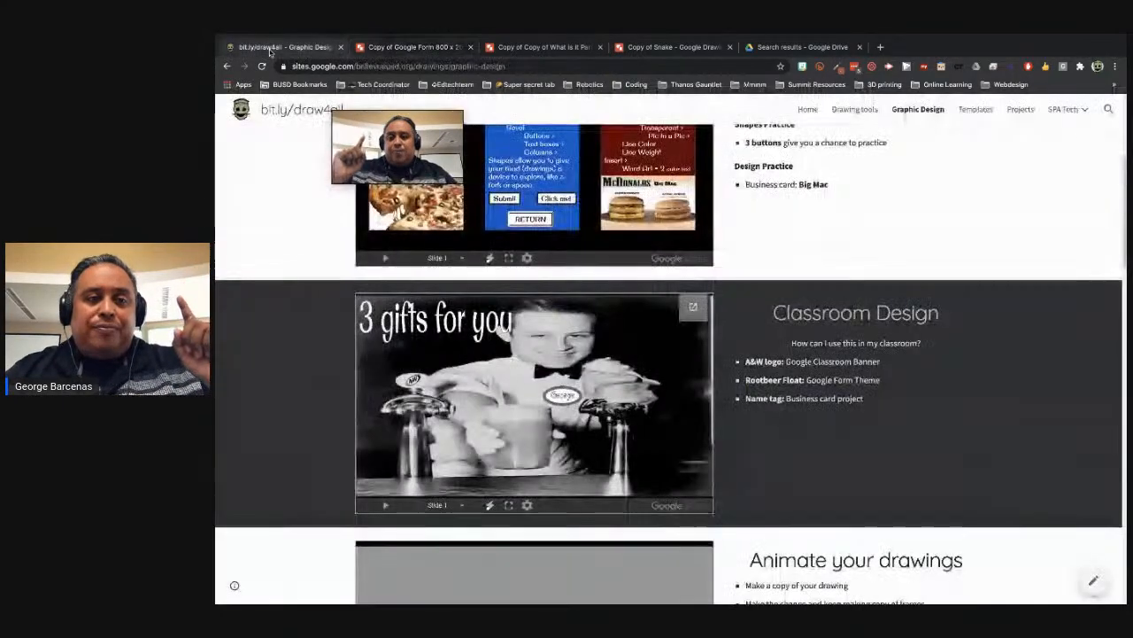
pyautogui.click(274, 46)
pyautogui.moveTo(377, 130); pyautogui.dragTo(974, 153)
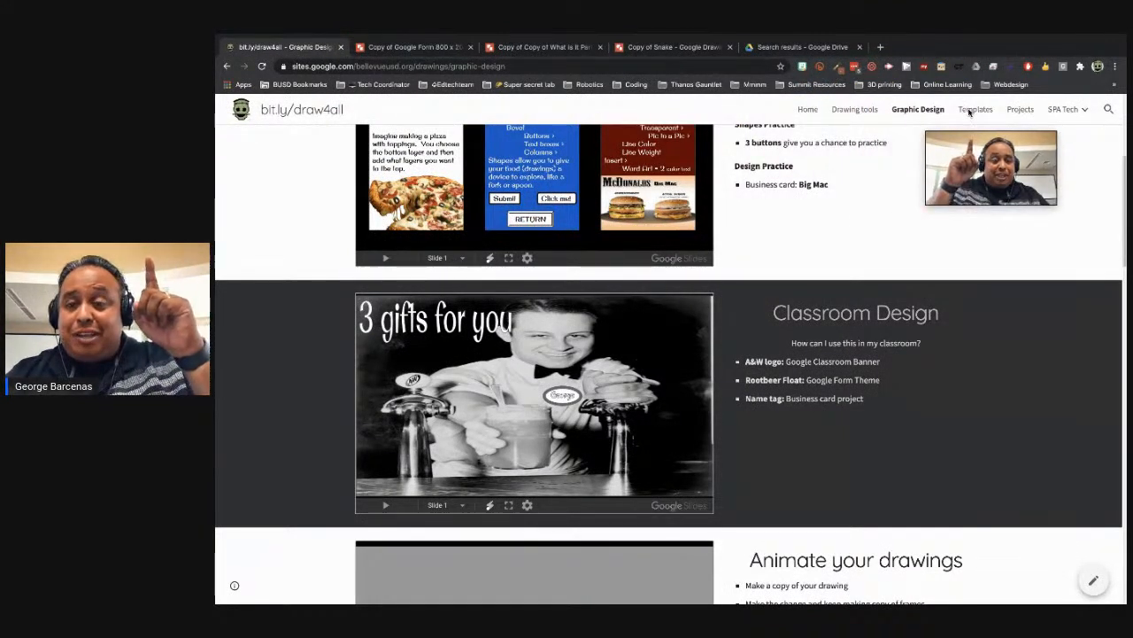
pyautogui.click(969, 110)
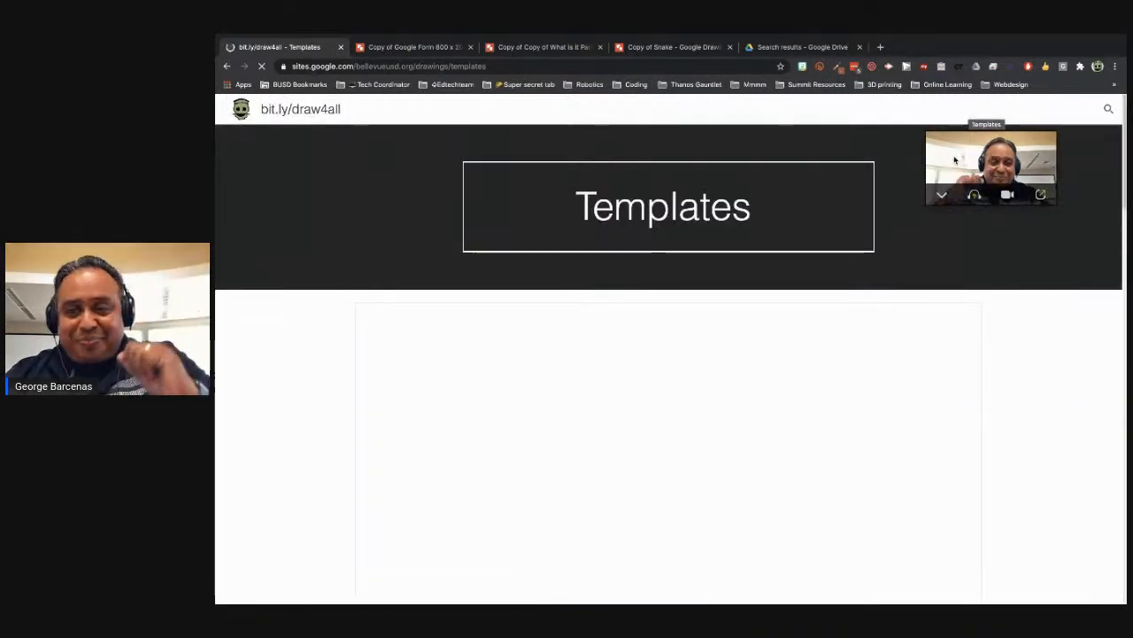
pyautogui.moveTo(961, 151); pyautogui.dragTo(596, 279)
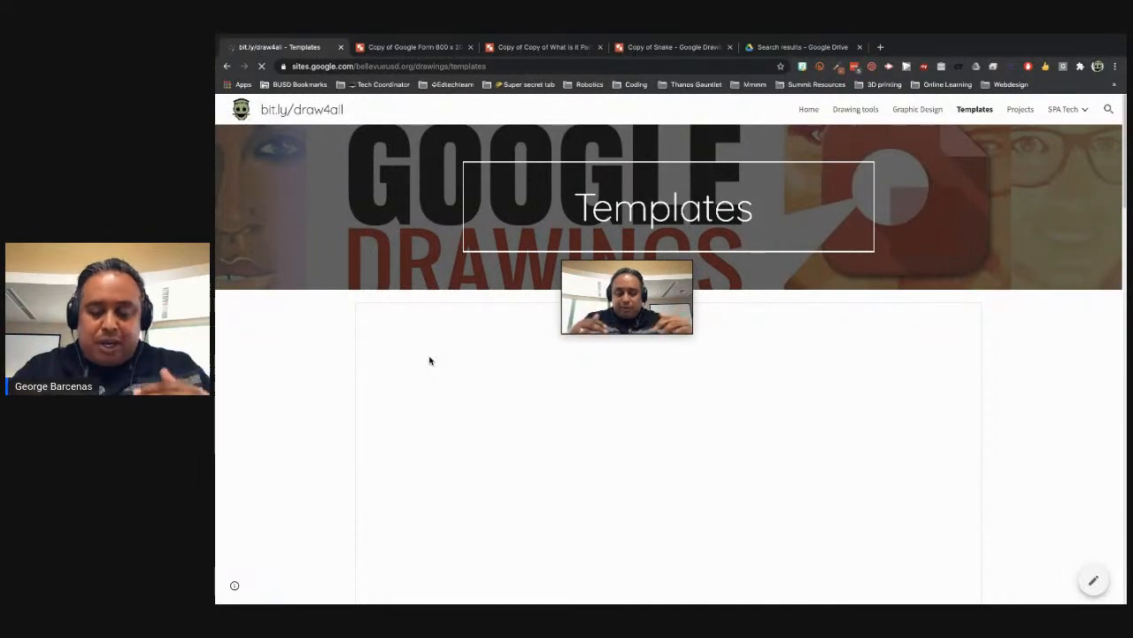
pyautogui.moveTo(615, 286); pyautogui.dragTo(400, 422)
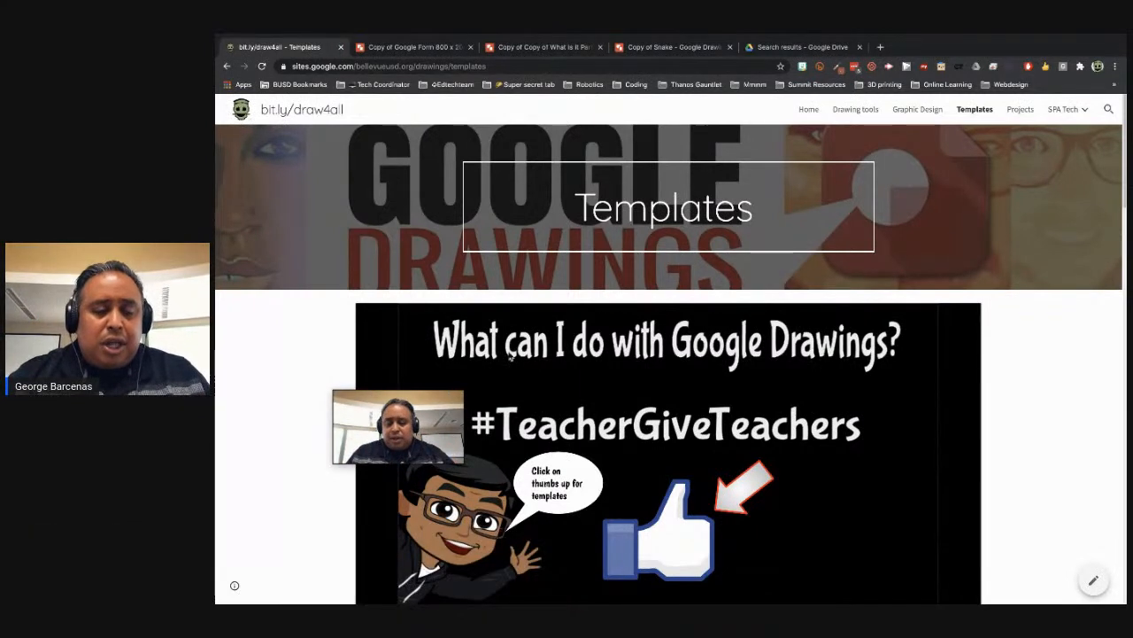
pyautogui.moveTo(423, 406); pyautogui.dragTo(668, 429)
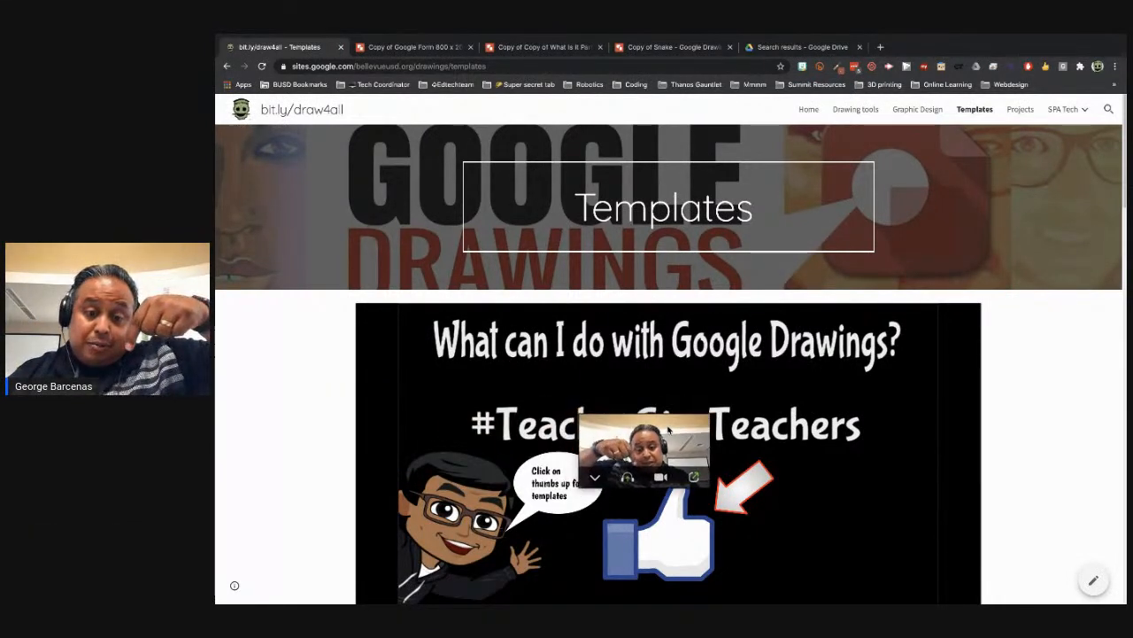
# Open the templates presentation from the thumbs-up image and advance through its slides to Essay Organizer.
pyautogui.click(659, 543)
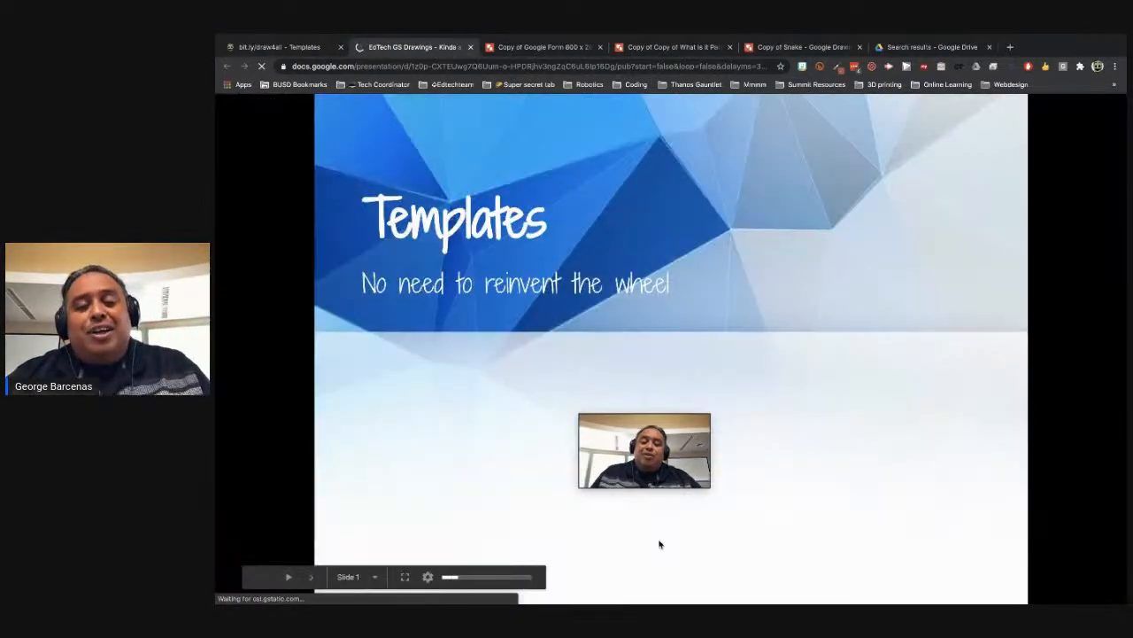
pyautogui.moveTo(677, 436); pyautogui.dragTo(413, 317)
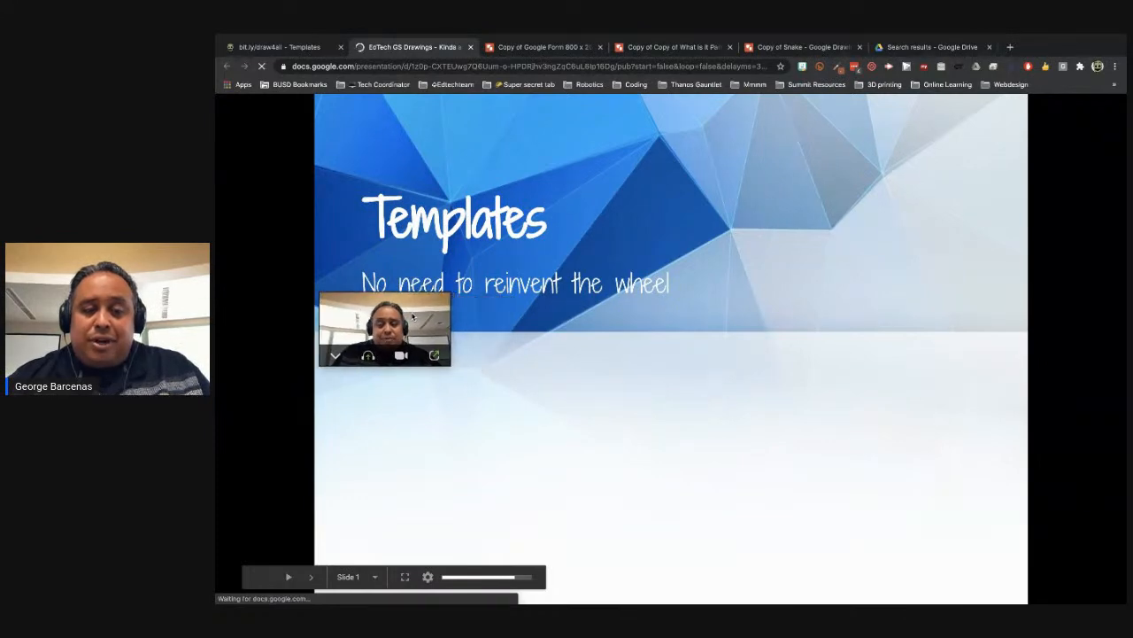
pyautogui.click(536, 432)
pyautogui.moveTo(399, 307); pyautogui.dragTo(311, 357)
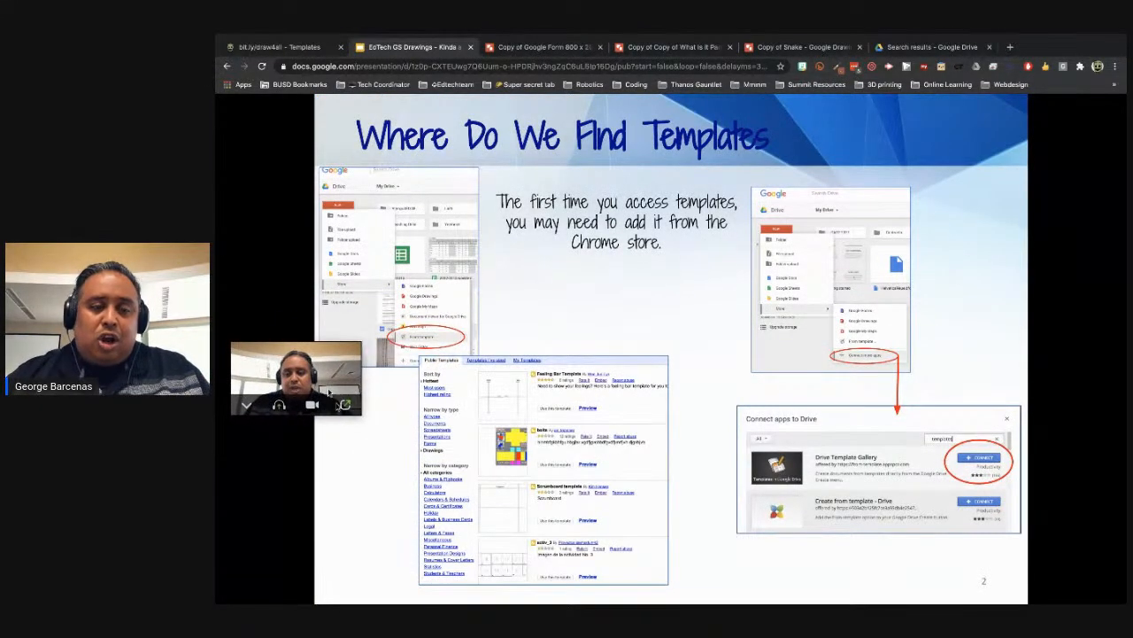
pyautogui.click(369, 456)
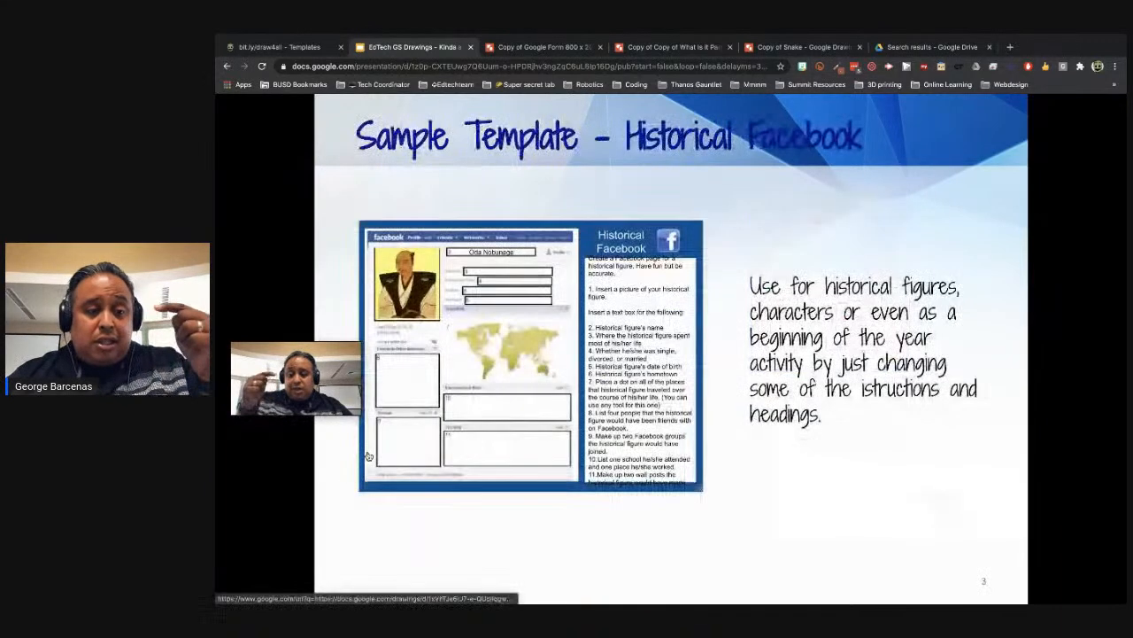
pyautogui.click(331, 496)
pyautogui.click(330, 496)
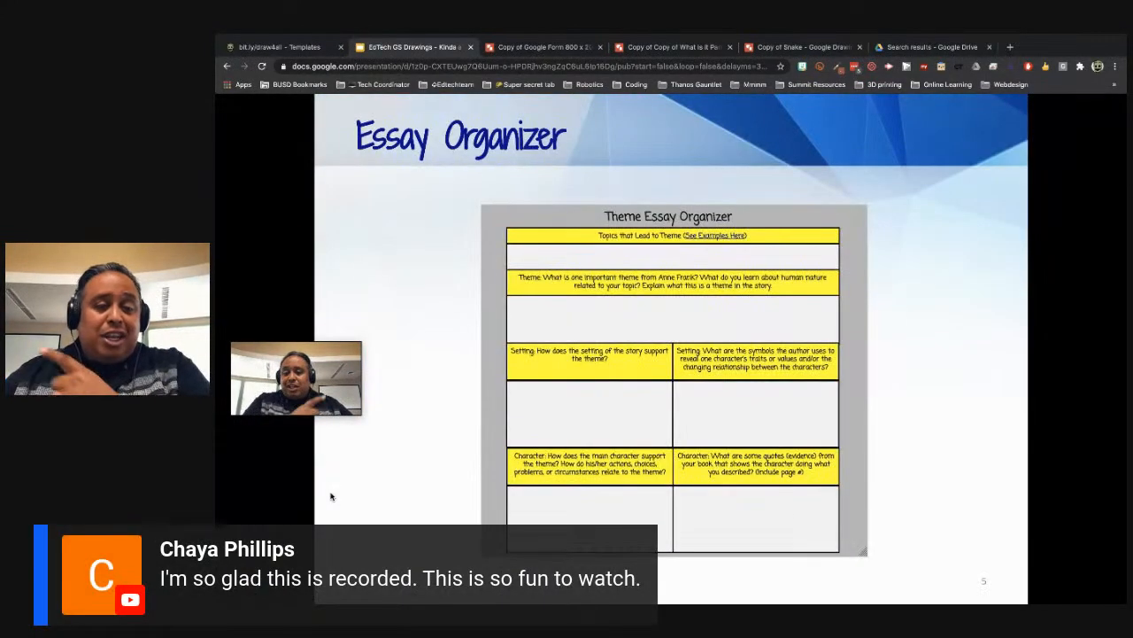